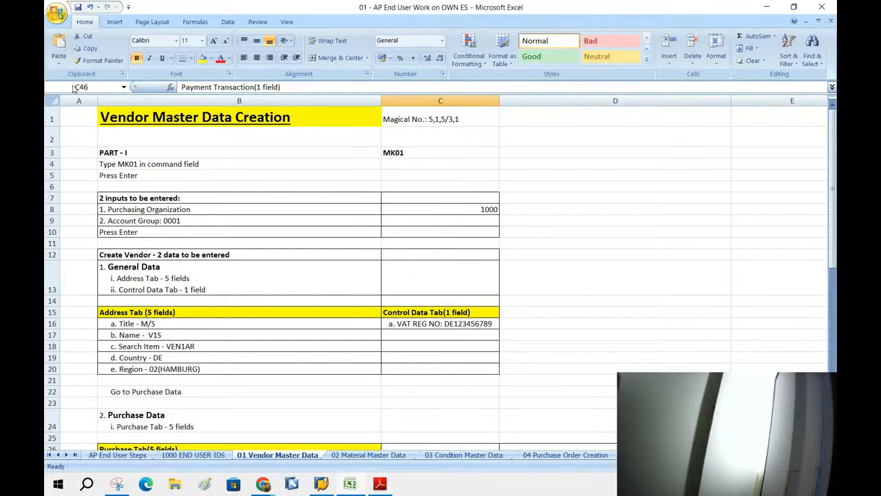
# Insert a new blank worksheet, Sheet1, ahead of the AP End User Steps sheet.
pyautogui.rightClick(136, 455)
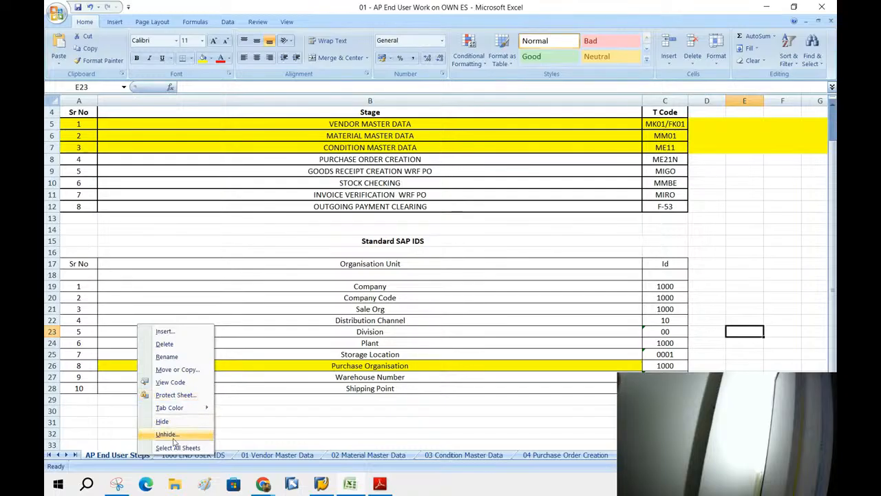
pyautogui.click(165, 332)
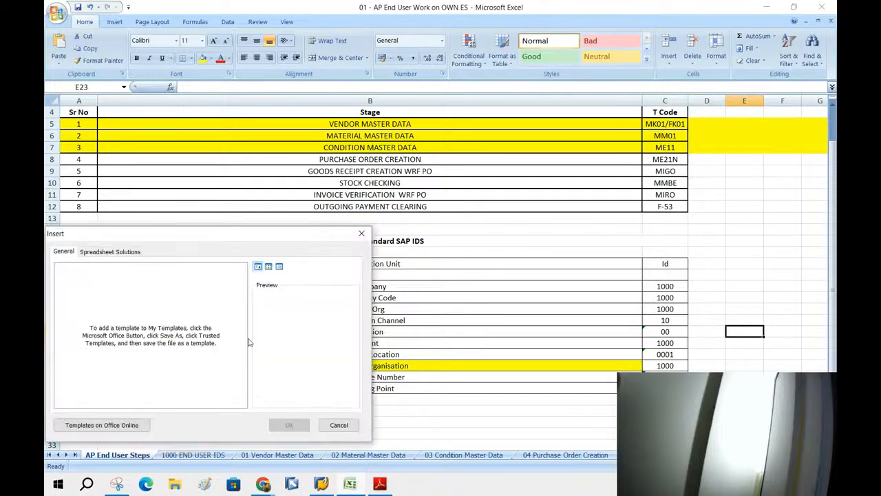
pyautogui.click(94, 284)
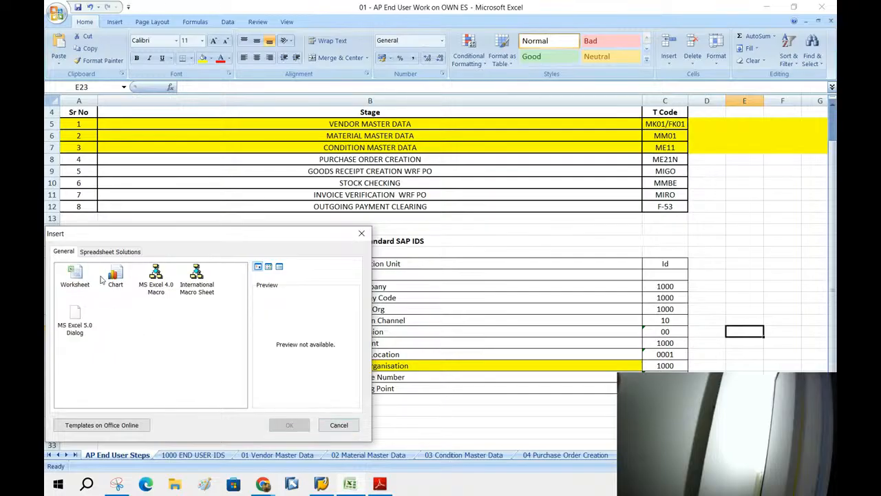
pyautogui.doubleClick(68, 272)
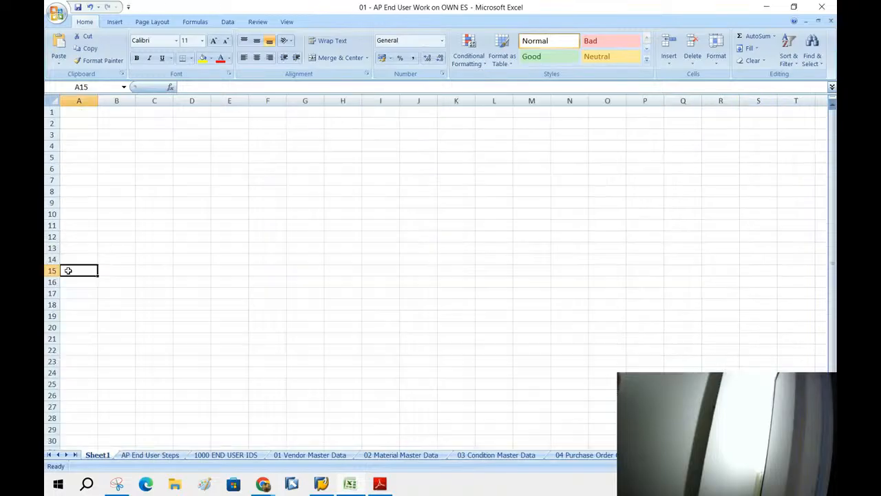
pyautogui.click(105, 133)
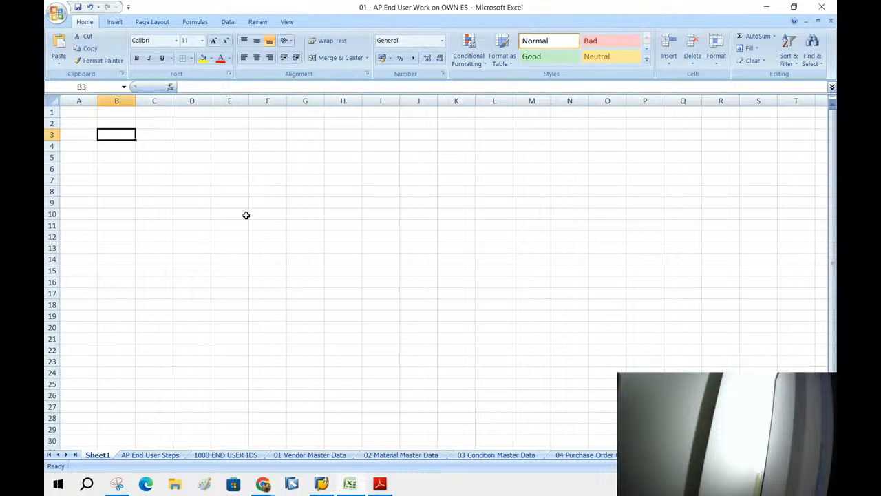
# Enter the person's name in B3 and their e-mail address in B4 of Sheet1.
pyautogui.write('SURYA')
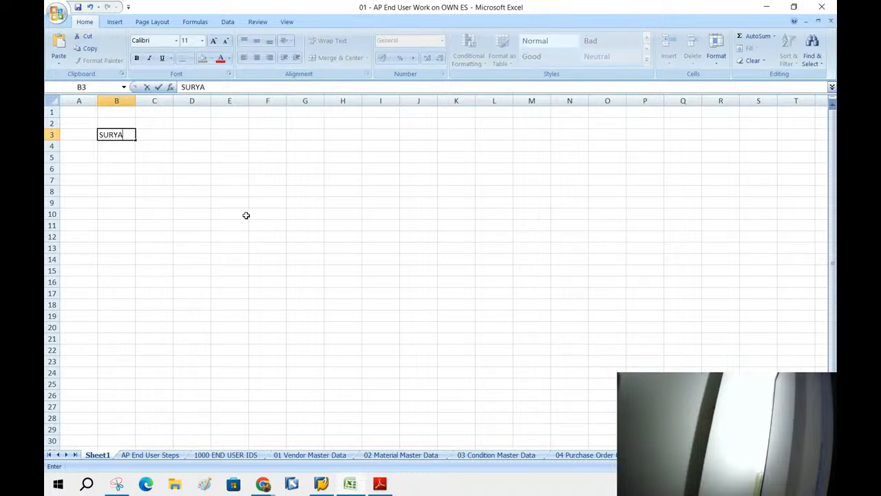
pyautogui.press('Return')
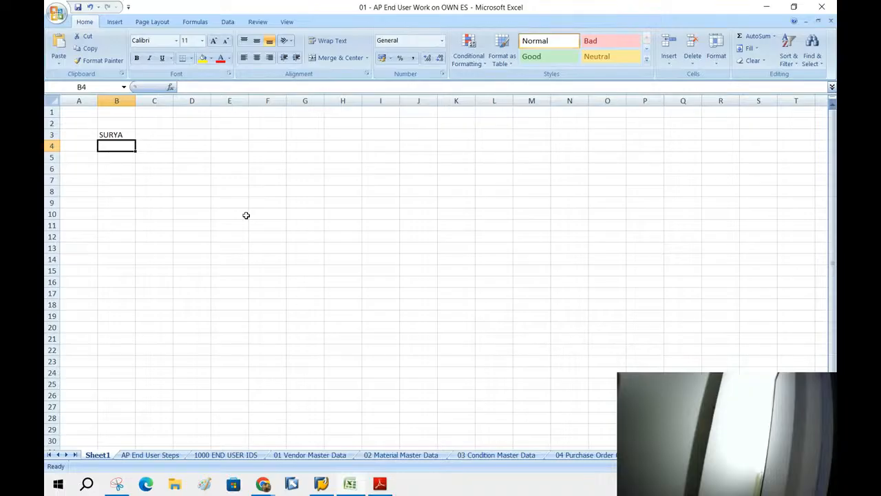
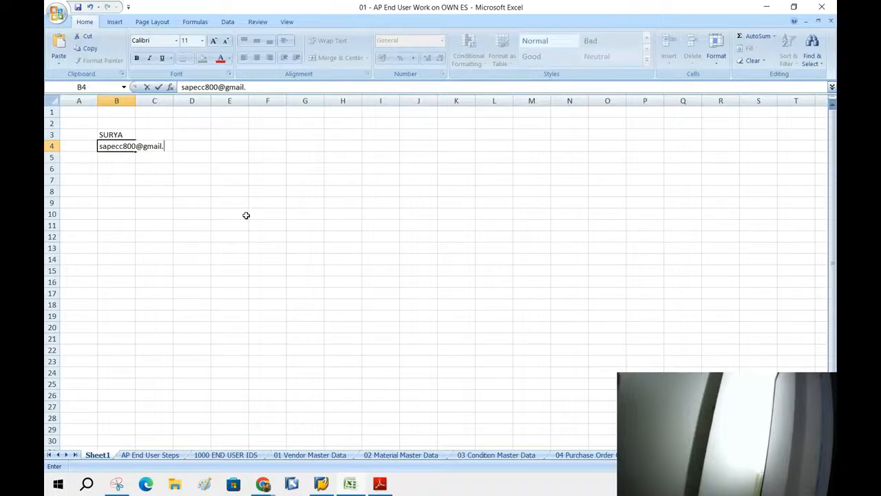
pyautogui.moveTo(190, 207); pyautogui.dragTo(190, 215)
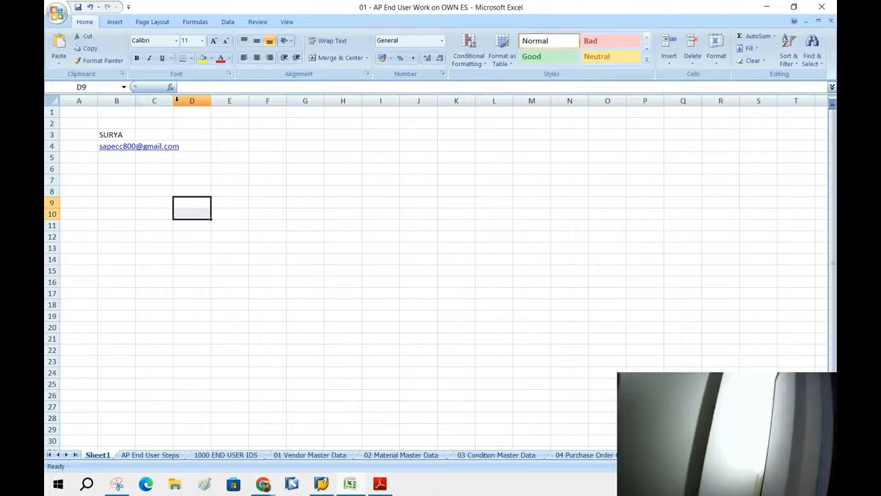
# Widen column B to fit the e-mail and start entering the phone number with country code in B6.
pyautogui.moveTo(173, 102); pyautogui.dragTo(242, 102)
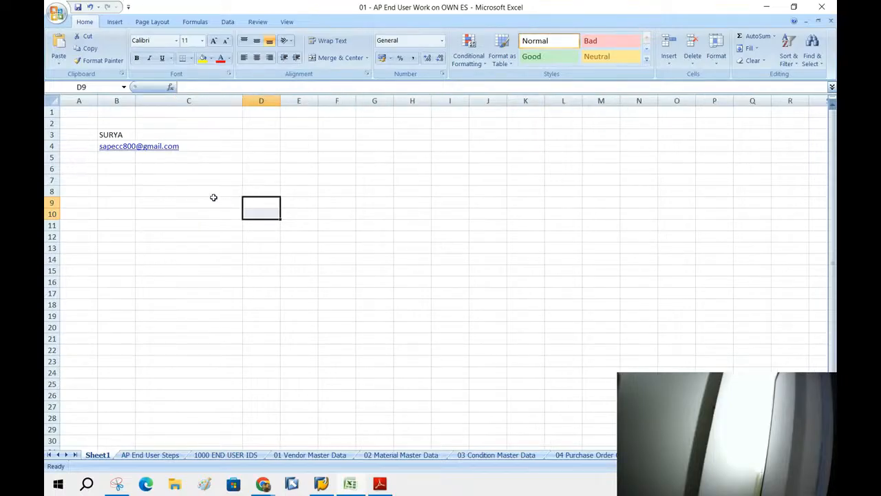
pyautogui.moveTo(135, 101); pyautogui.dragTo(216, 103)
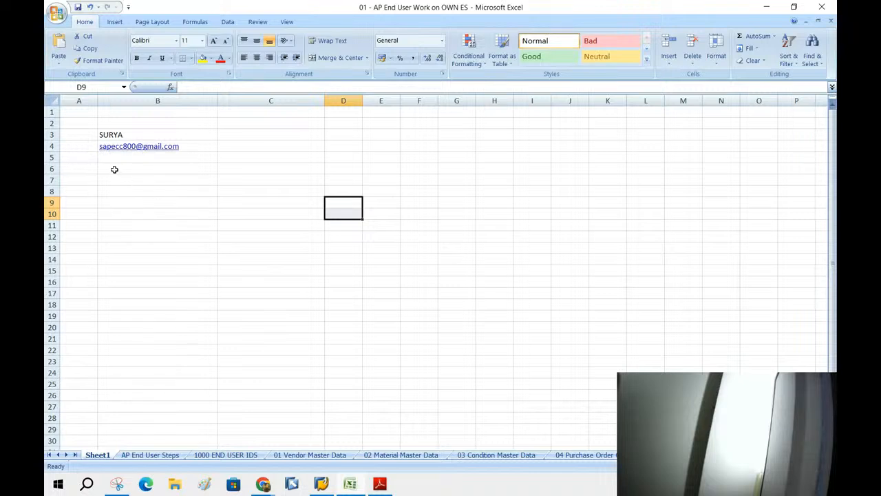
pyautogui.click(114, 169)
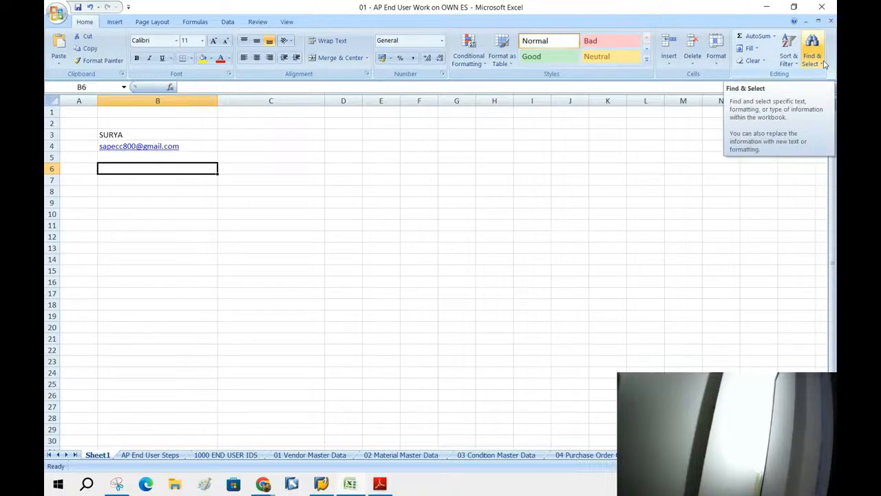
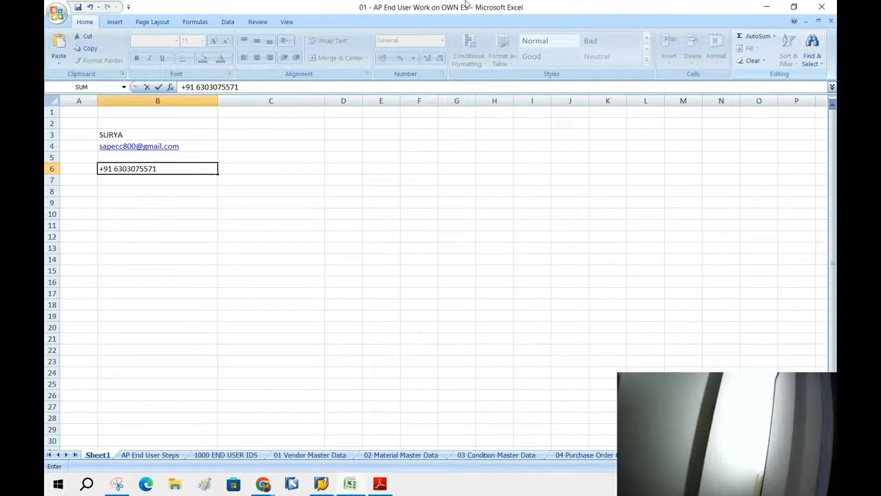
# Commit the phone number in B6, declining Excel's formula correction and dismissing the error.
pyautogui.press('Return')
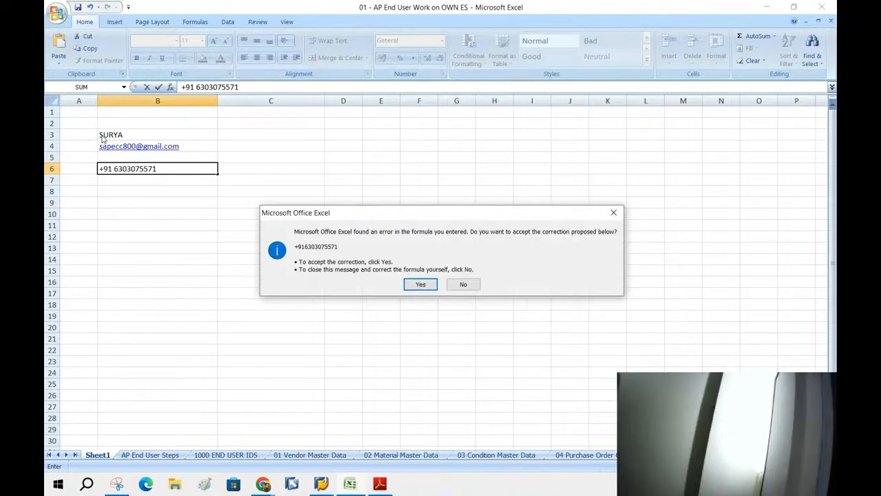
pyautogui.click(464, 282)
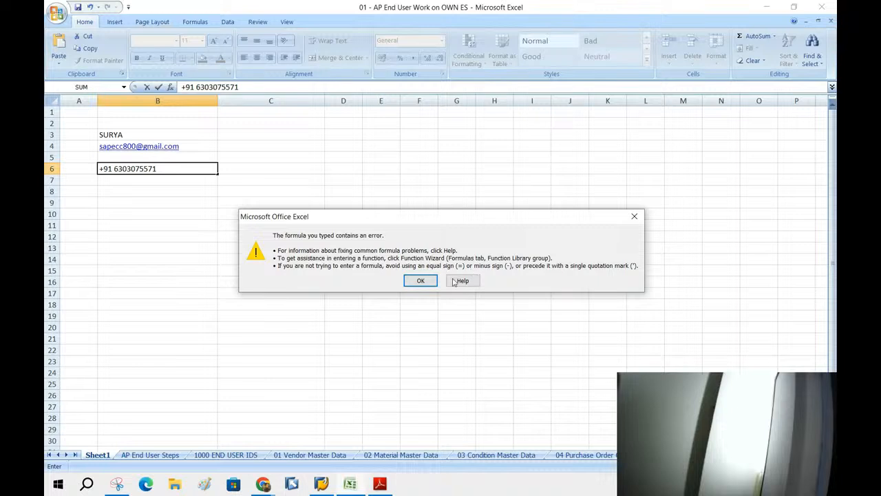
pyautogui.click(423, 281)
pyautogui.write('=')
pyautogui.click(186, 223)
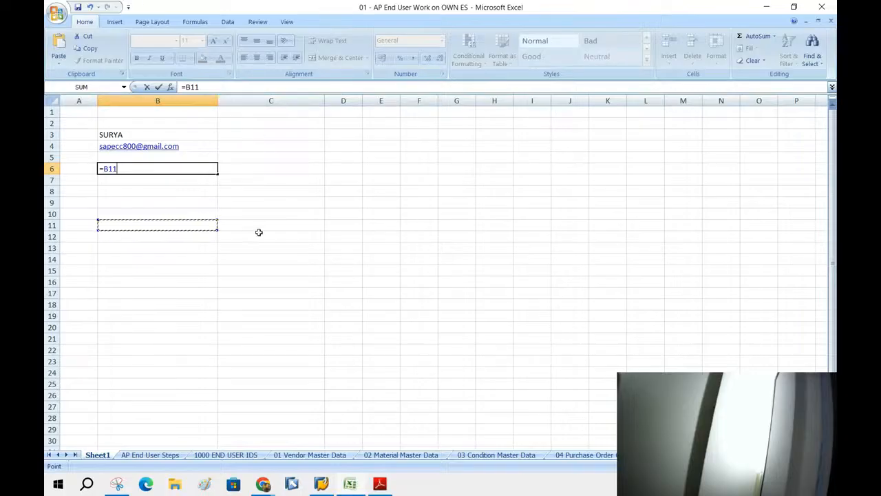
pyautogui.click(238, 226)
pyautogui.press('BackSpace')
pyautogui.press('BackSpace')
pyautogui.press('BackSpace')
pyautogui.press('BackSpace')
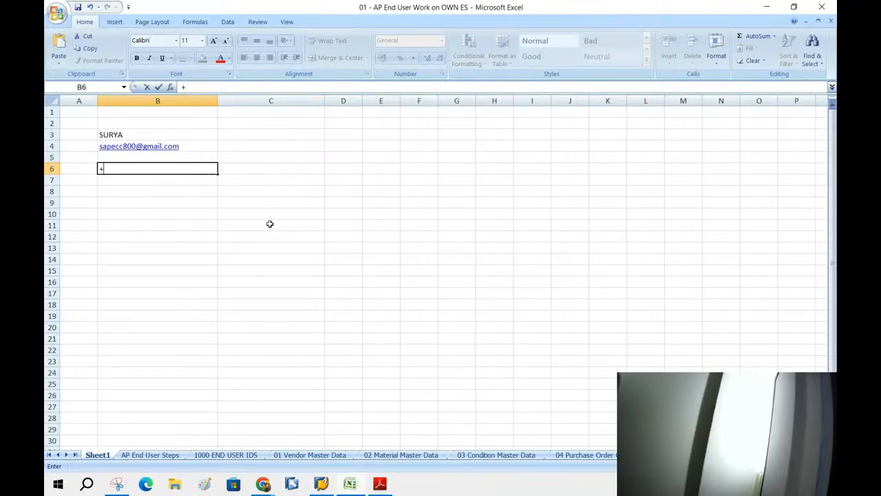
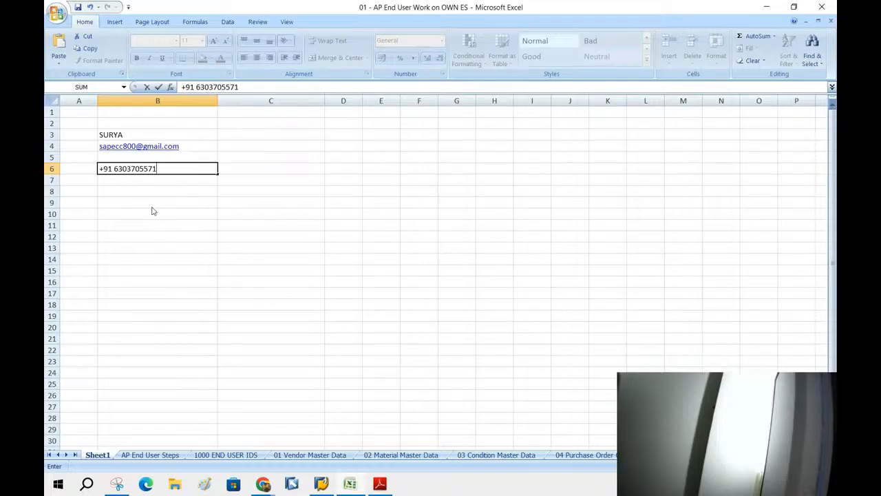
pyautogui.press('Return')
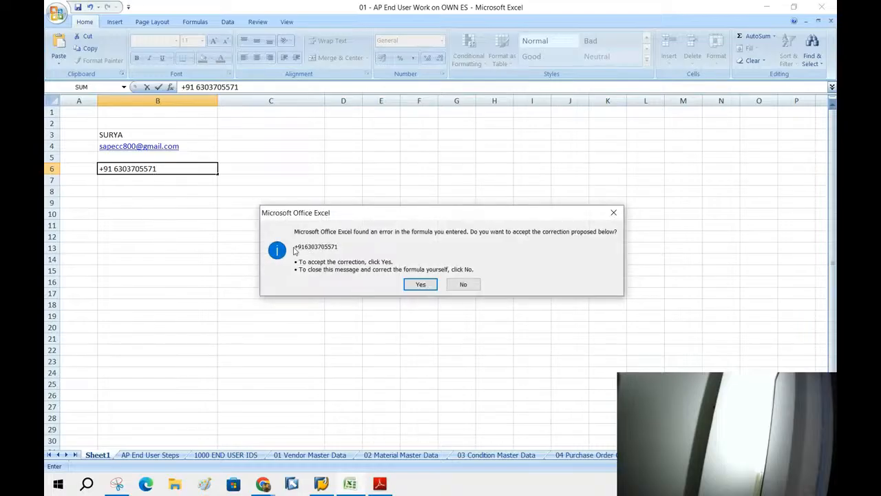
pyautogui.click(416, 284)
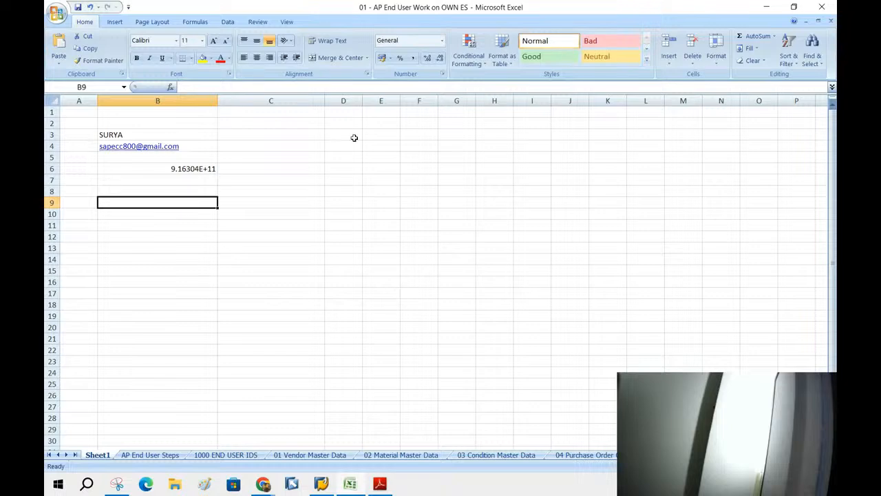
# Minimize the Excel workbook and the PDF guide to reach the desktop.
pyautogui.click(793, 7)
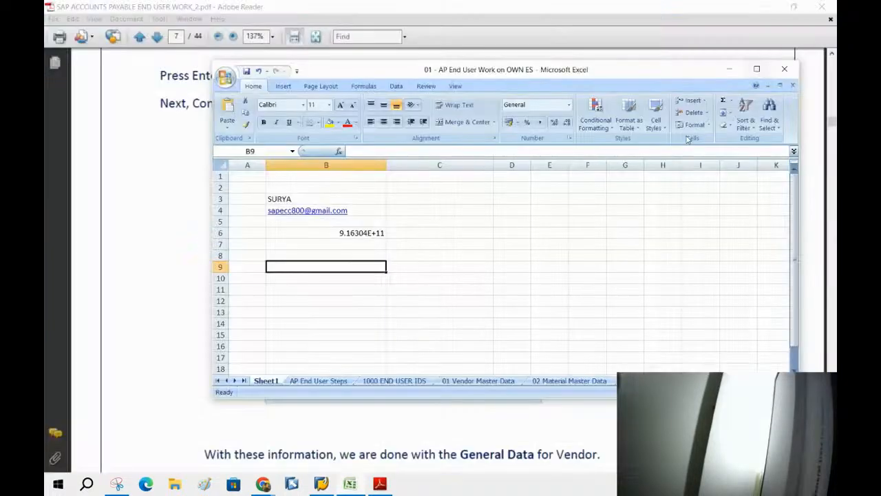
pyautogui.click(318, 380)
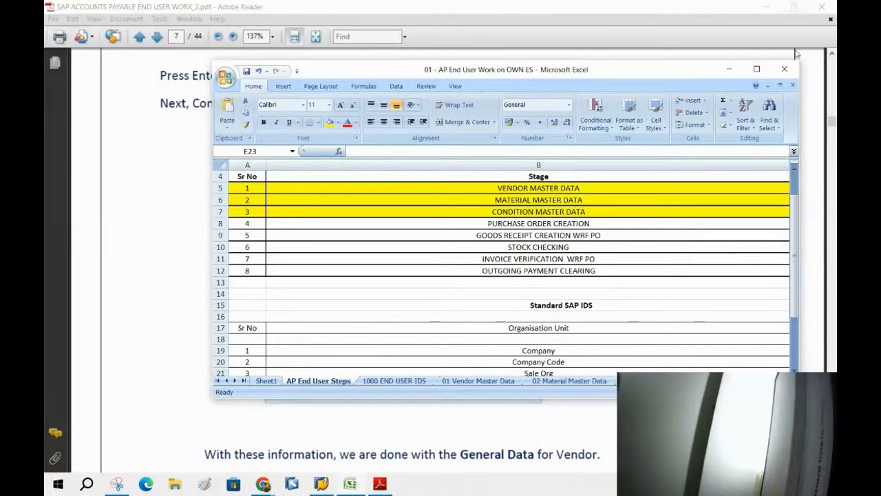
pyautogui.click(729, 69)
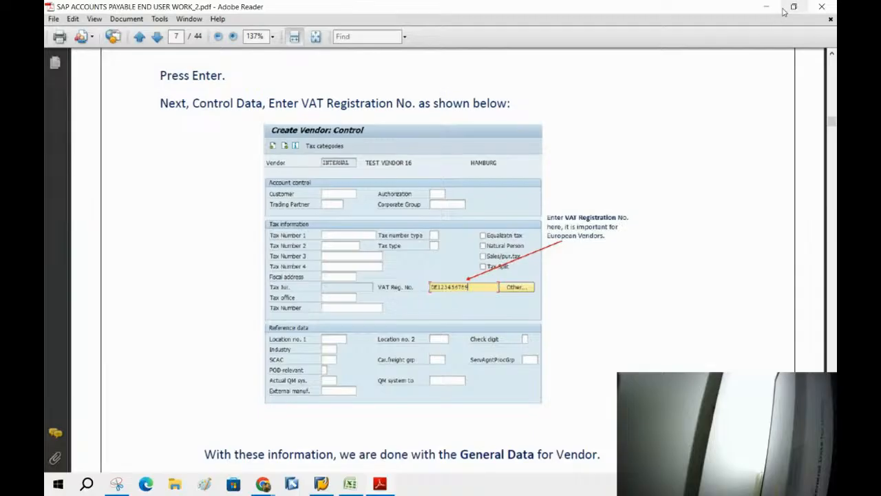
pyautogui.click(766, 6)
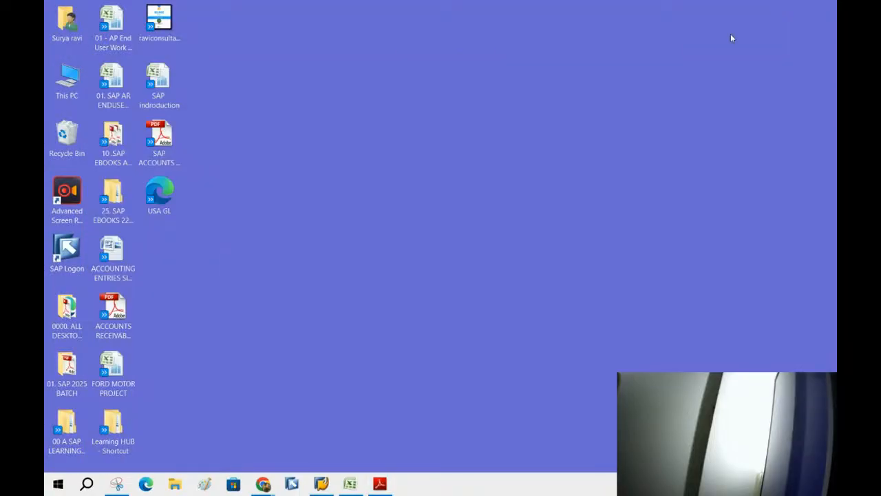
# Log on to the 01 .SAP SERVER system in client 800 with the user's credentials.
pyautogui.doubleClick(68, 252)
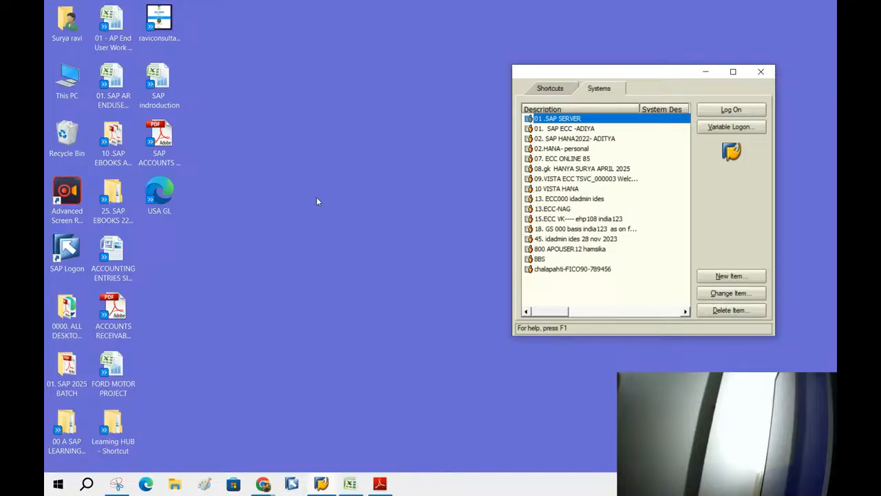
pyautogui.doubleClick(578, 119)
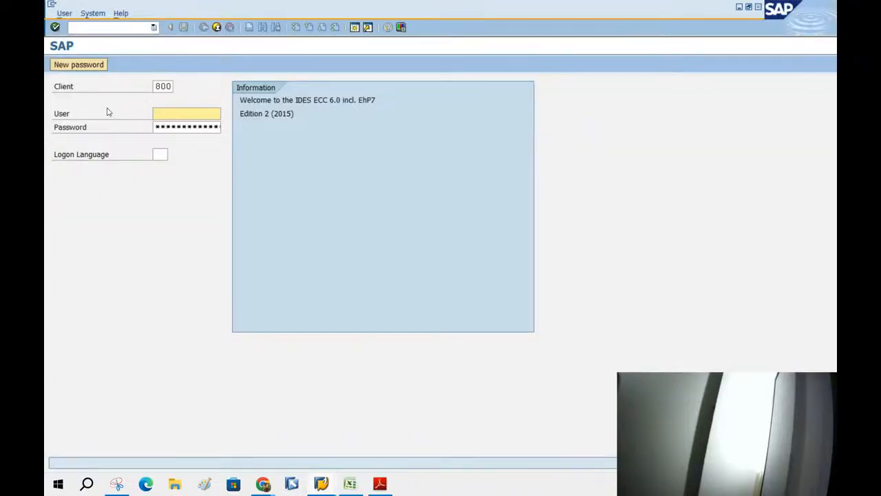
pyautogui.write('us')
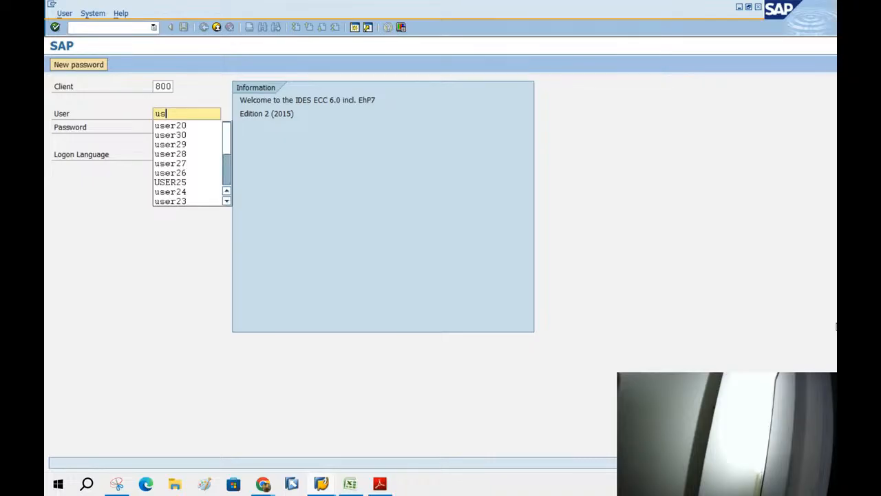
pyautogui.write('er14')
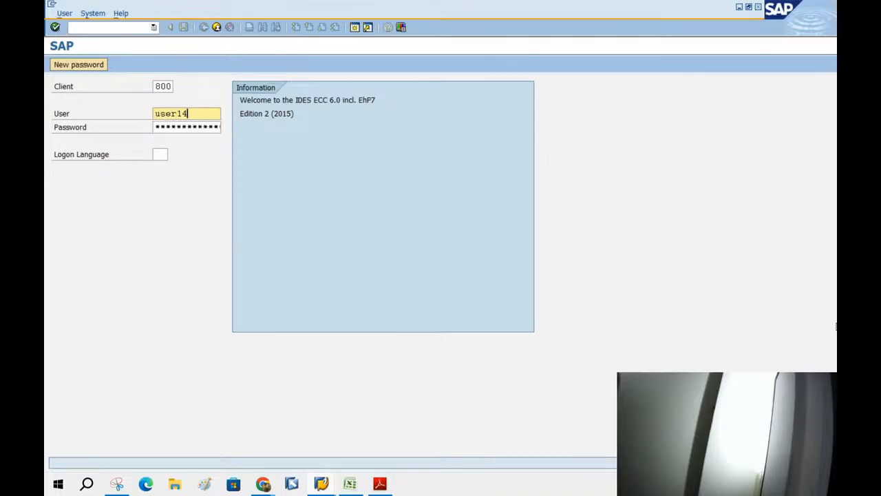
pyautogui.press('Tab')
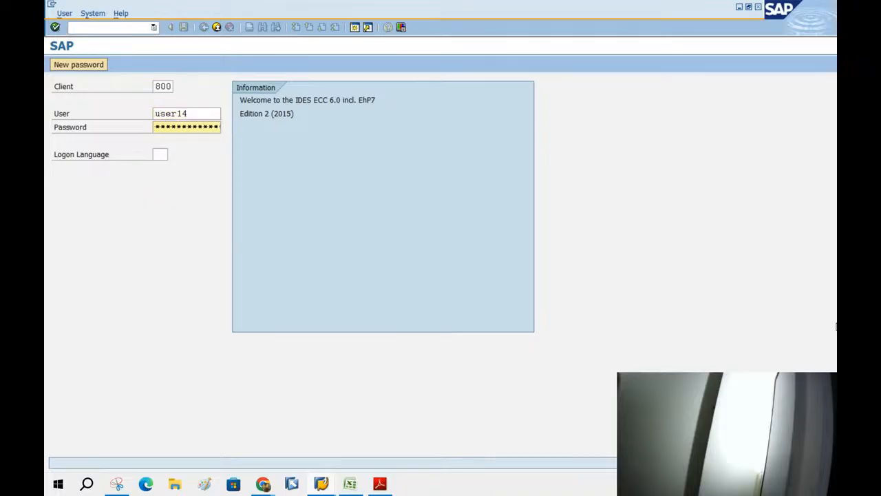
pyautogui.write('********')
pyautogui.press('Return')
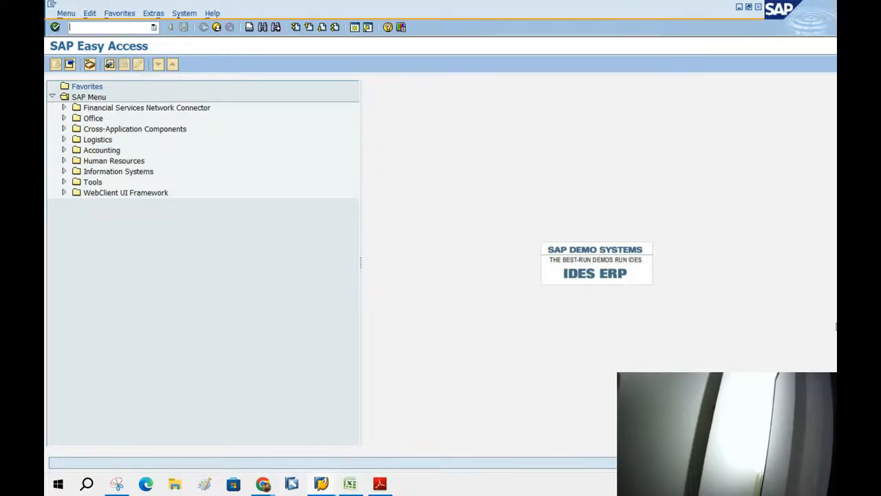
pyautogui.press('super+Right')
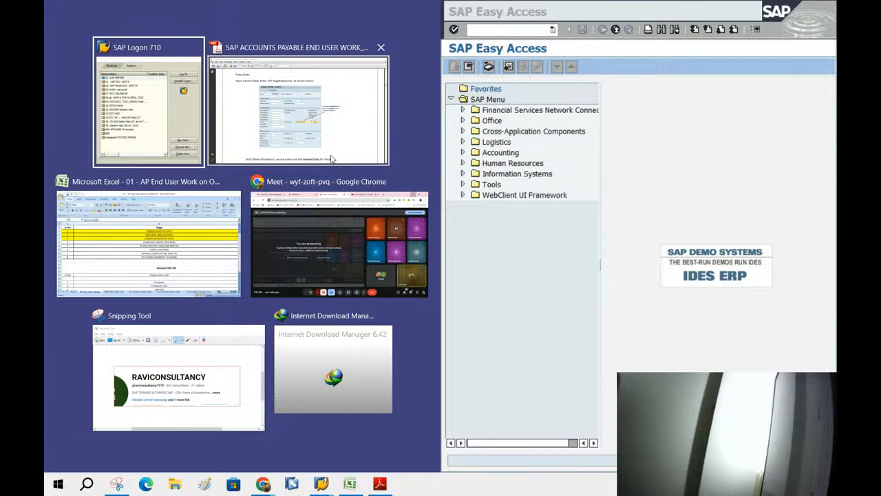
# Place Excel beside SAP and bring MK01/FK01 in the T Code column into view.
pyautogui.click(149, 249)
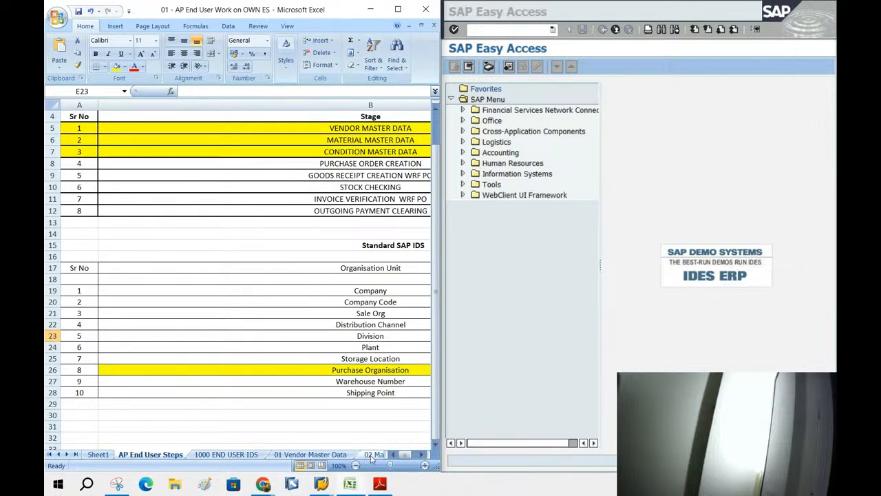
pyautogui.click(422, 454)
pyautogui.click(421, 454)
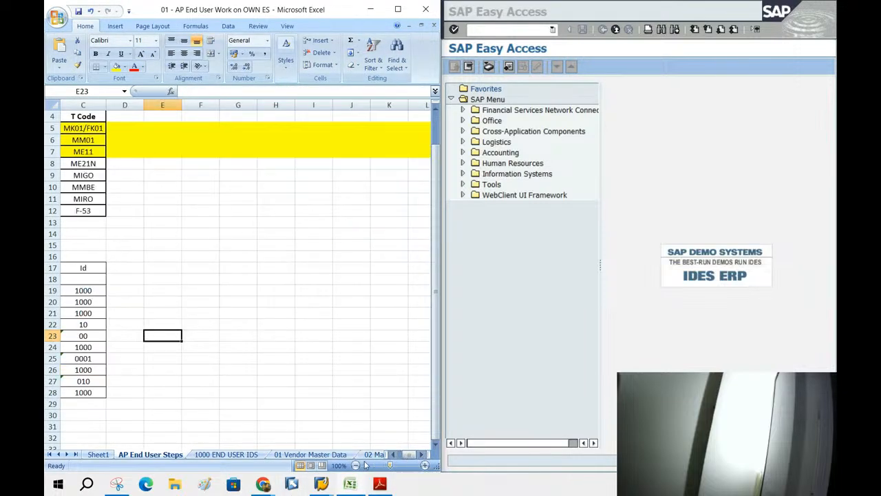
pyautogui.click(402, 457)
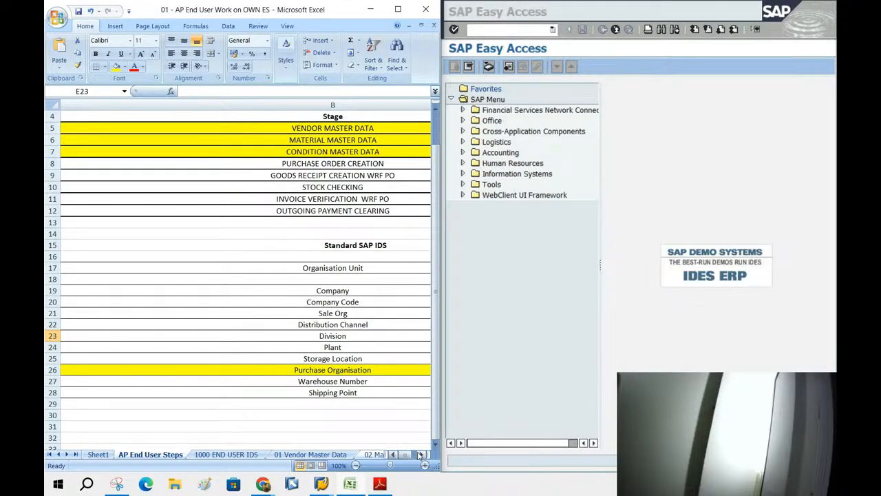
pyautogui.click(421, 454)
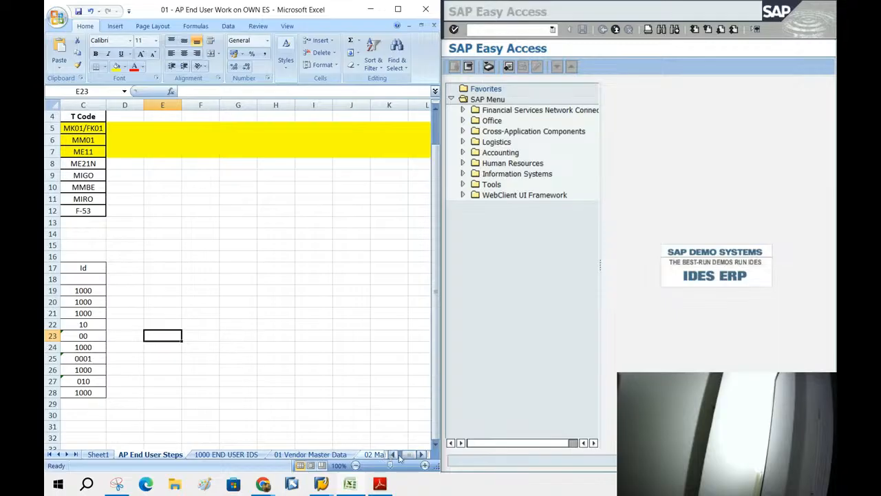
pyautogui.click(394, 455)
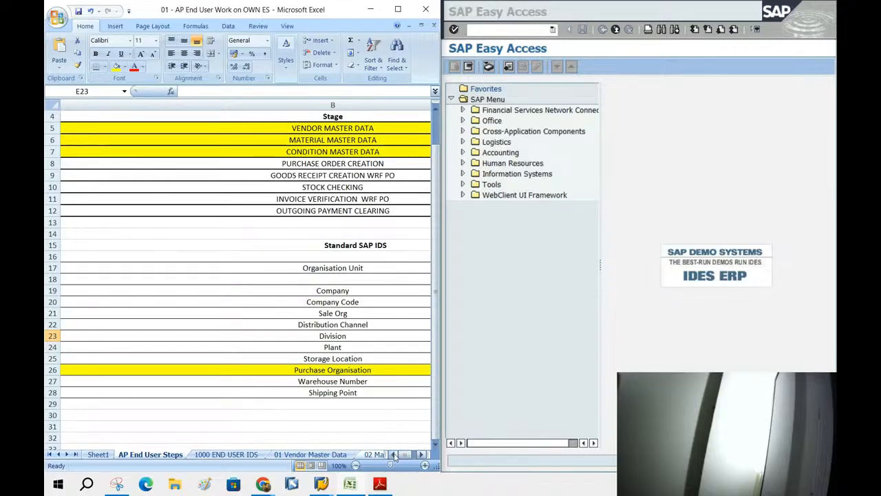
pyautogui.hotkey('ctrl', 'Home')
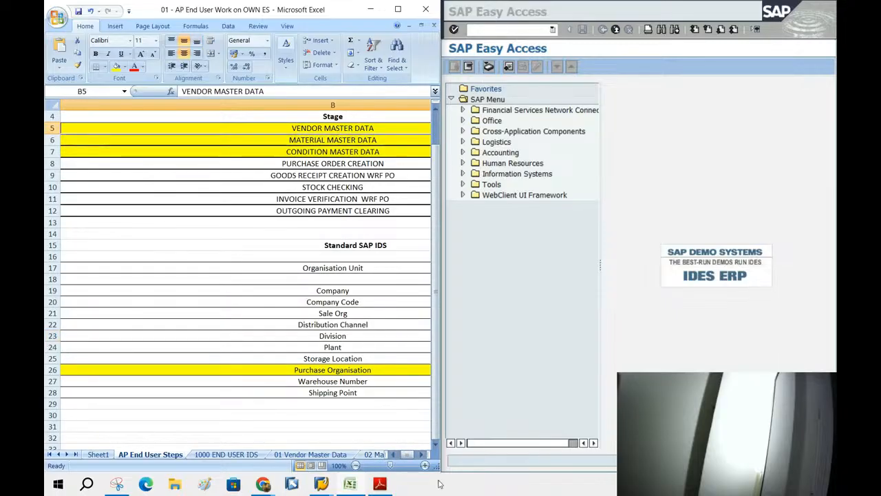
pyautogui.click(422, 454)
pyautogui.doubleClick(73, 128)
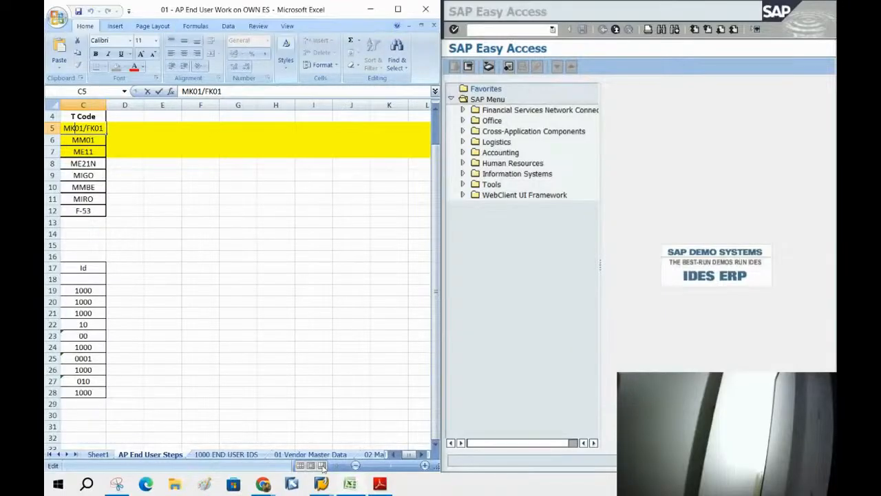
pyautogui.click(589, 233)
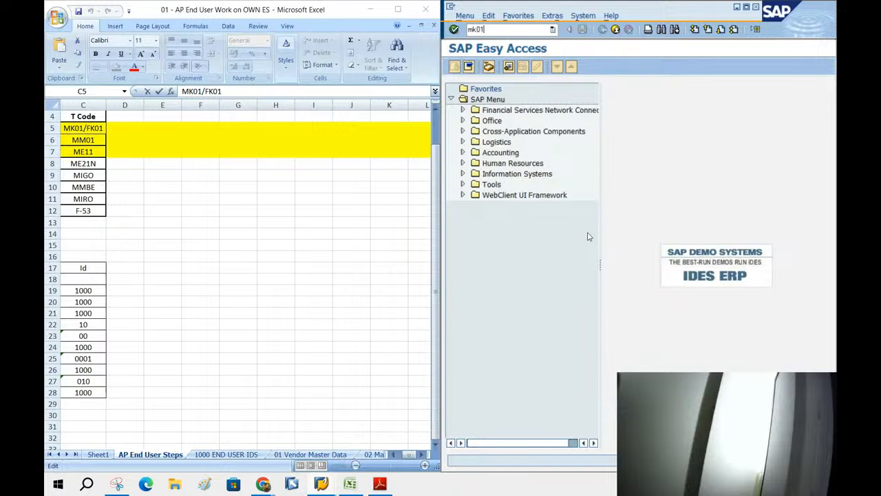
pyautogui.write('mk01')
pyautogui.press('Return')
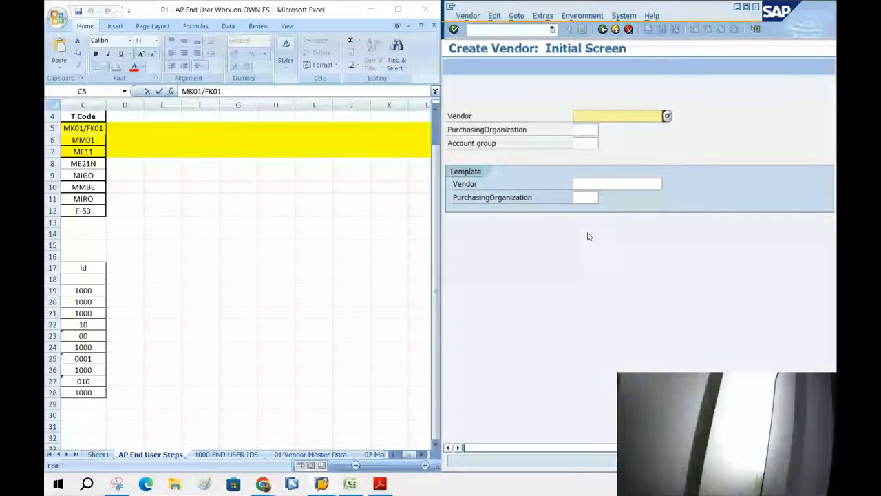
pyautogui.press('F3')
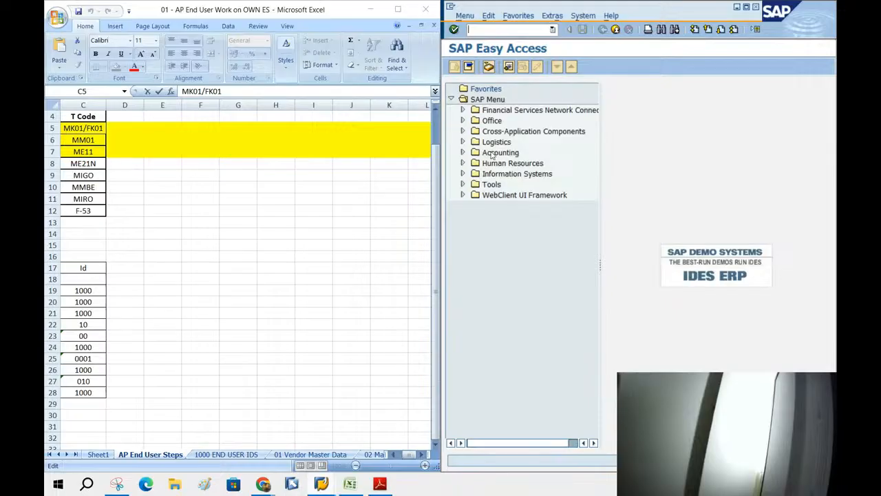
# Expand Logistics > Materials Management > Purchasing > Master Data > Vendor > Purchasing and widen the tree pane.
pyautogui.click(463, 142)
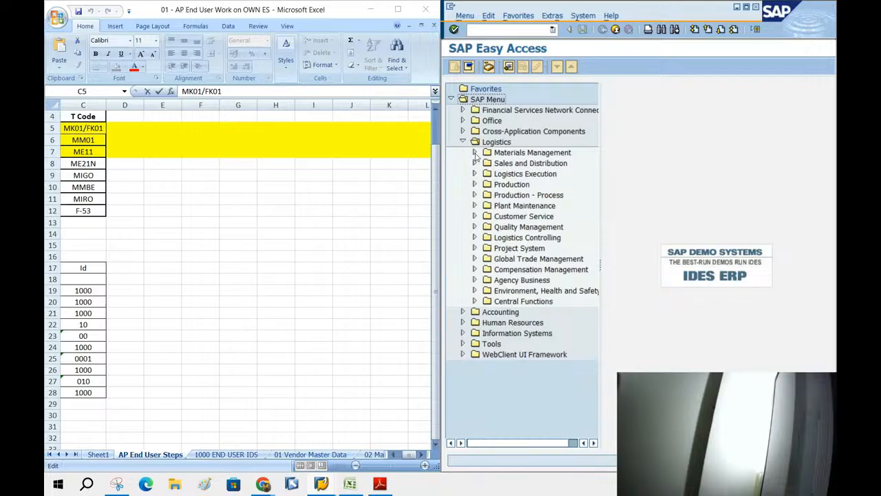
pyautogui.click(474, 153)
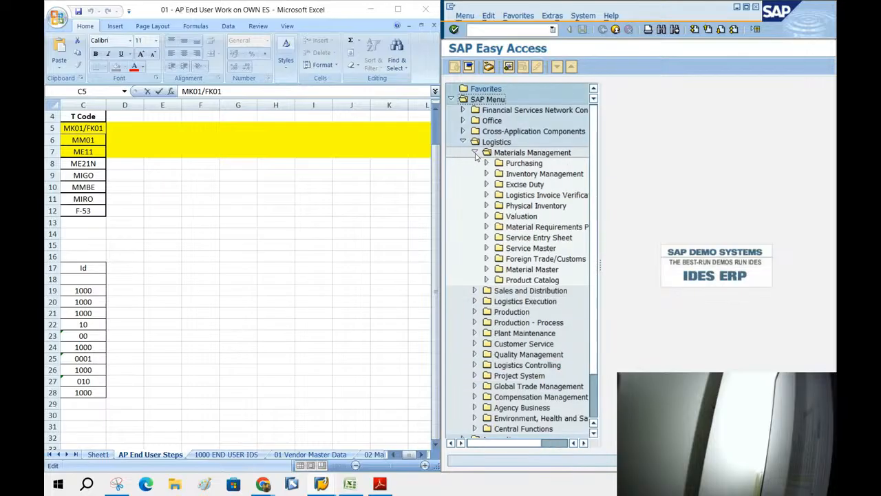
pyautogui.click(515, 155)
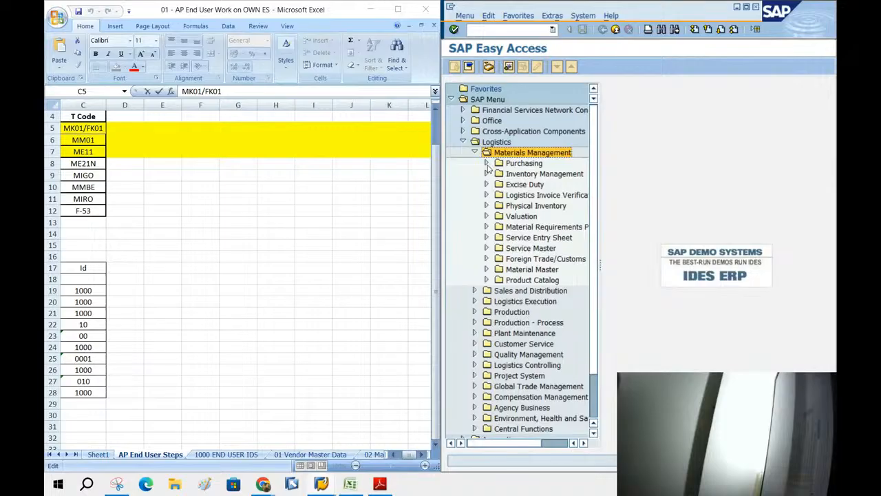
pyautogui.click(487, 163)
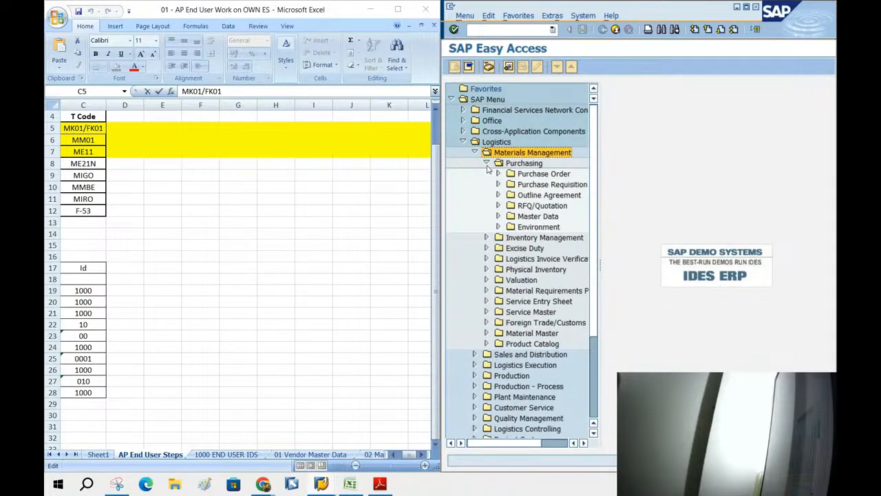
pyautogui.click(498, 216)
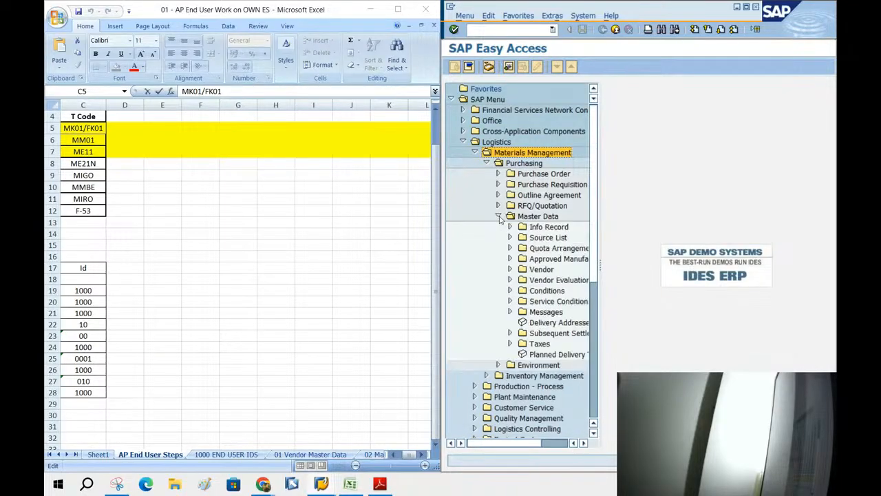
pyautogui.click(510, 269)
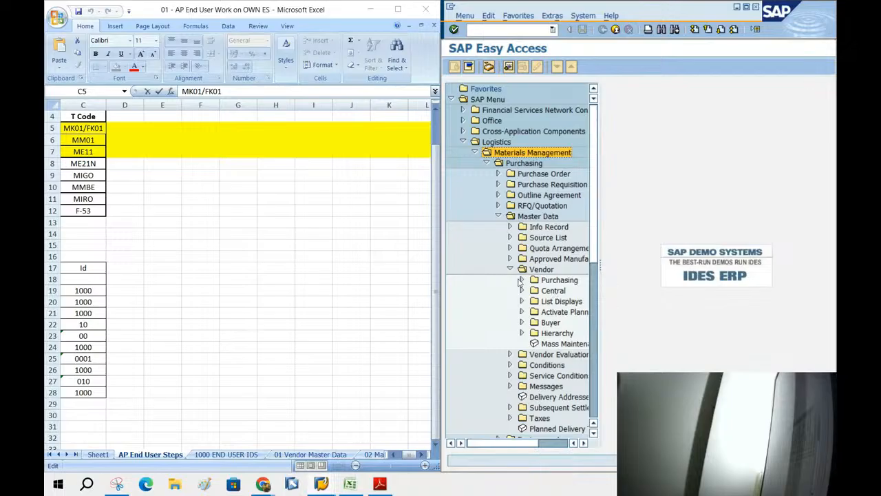
pyautogui.click(521, 280)
pyautogui.click(563, 290)
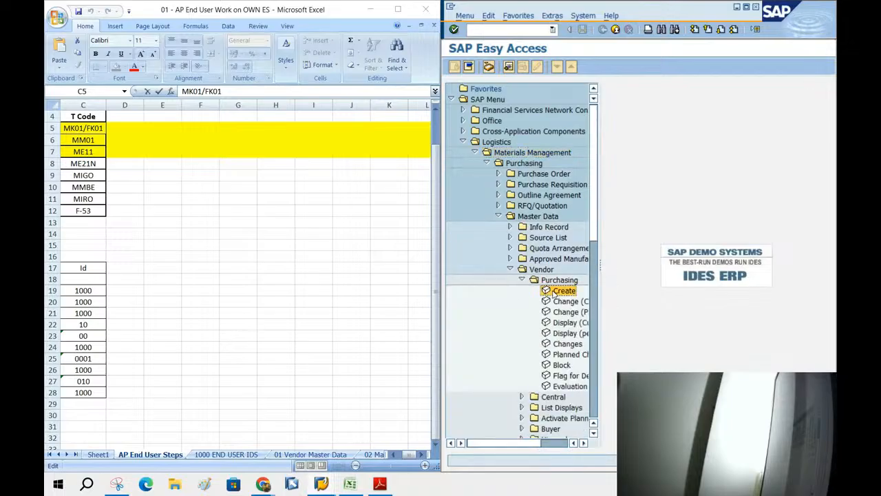
pyautogui.moveTo(597, 259); pyautogui.dragTo(765, 251)
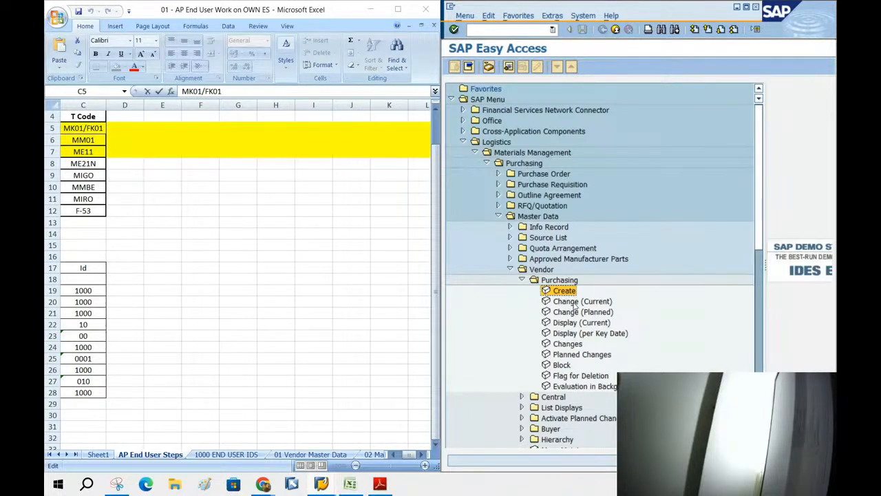
pyautogui.click(681, 316)
# Turn on Display Technical Names in the menu settings.
pyautogui.click(551, 17)
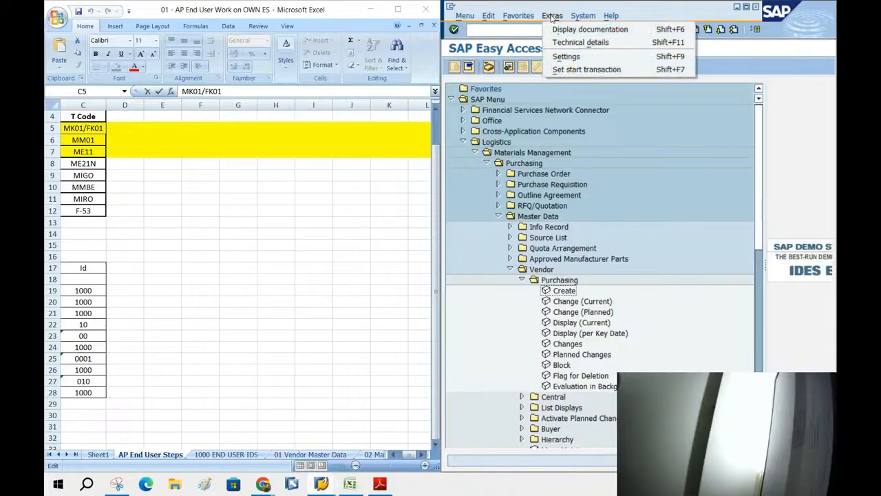
pyautogui.click(564, 56)
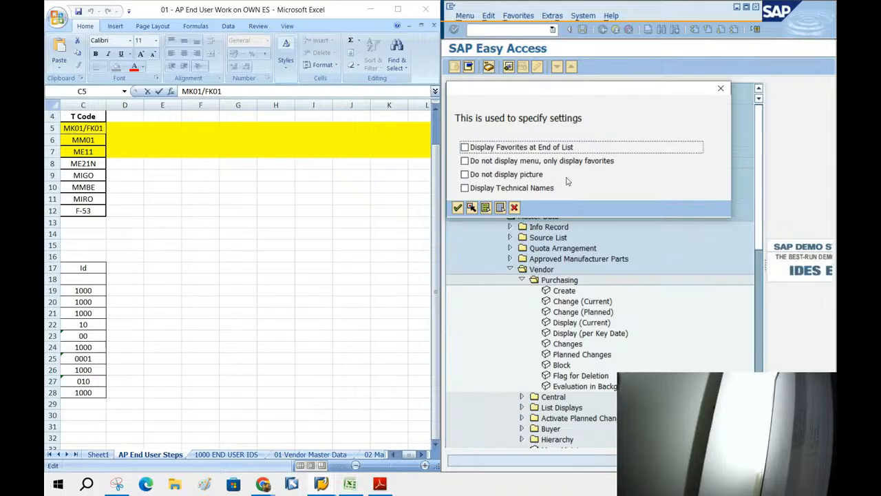
pyautogui.click(468, 187)
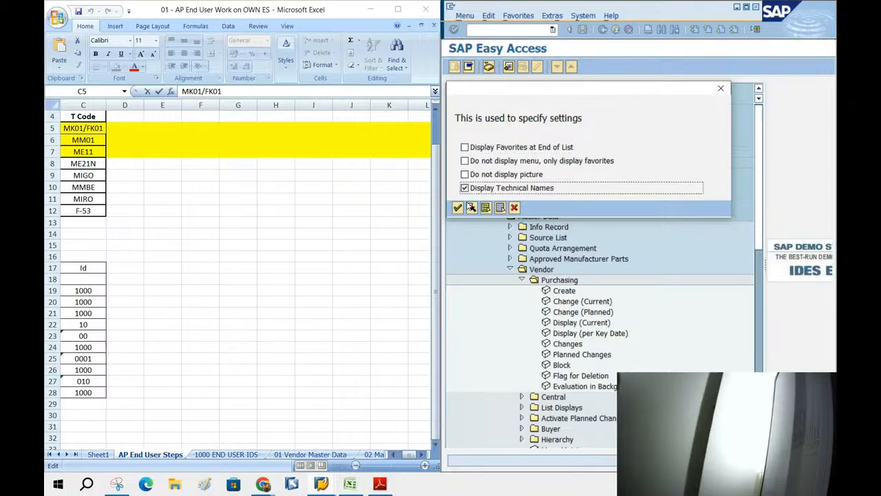
pyautogui.click(458, 207)
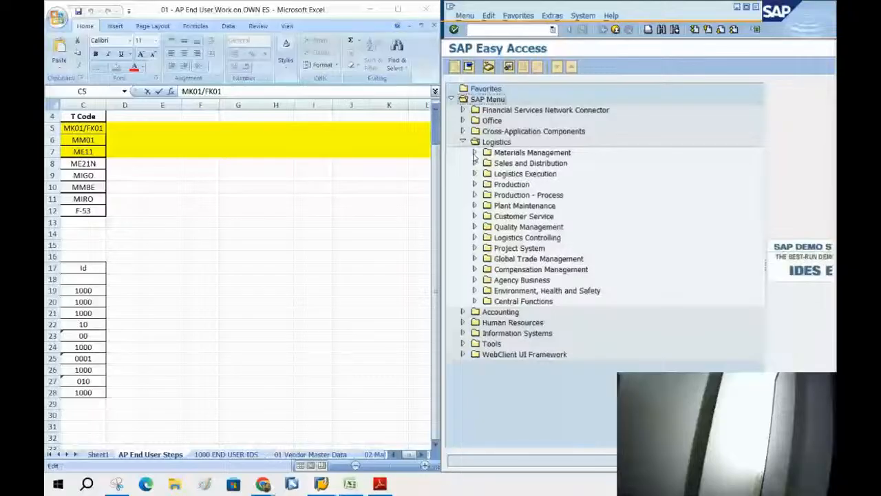
# Start transaction MK01 Create Vendor from the vendor Purchasing folder.
pyautogui.click(473, 155)
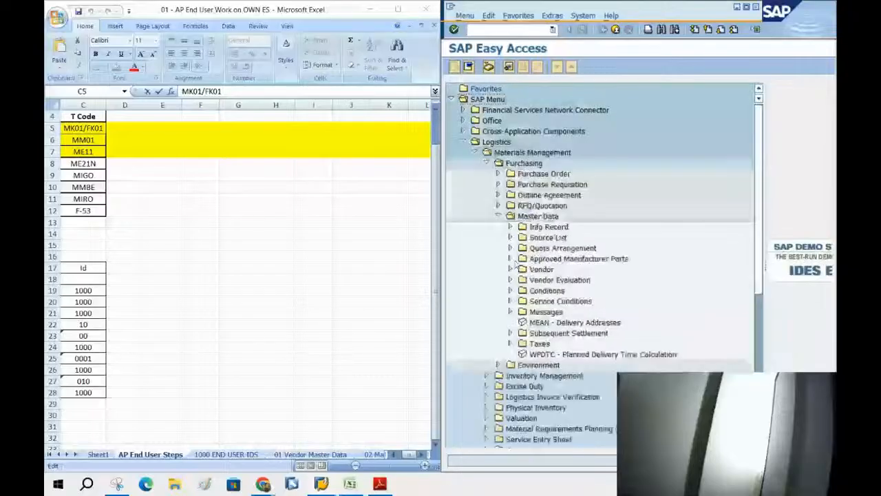
pyautogui.click(523, 282)
pyautogui.doubleClick(566, 292)
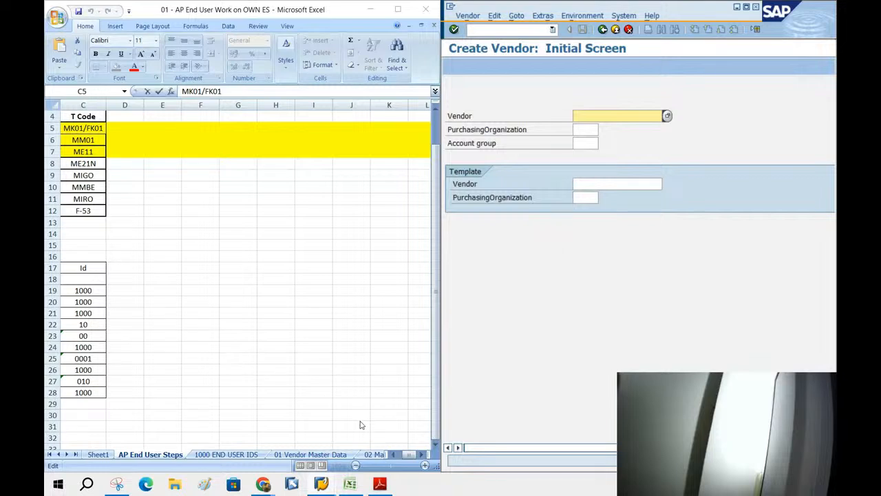
# Maximize the AP End User Steps sheet and highlight VENDOR MASTER DATA with its MK01/FK01 T-code.
pyautogui.click(393, 454)
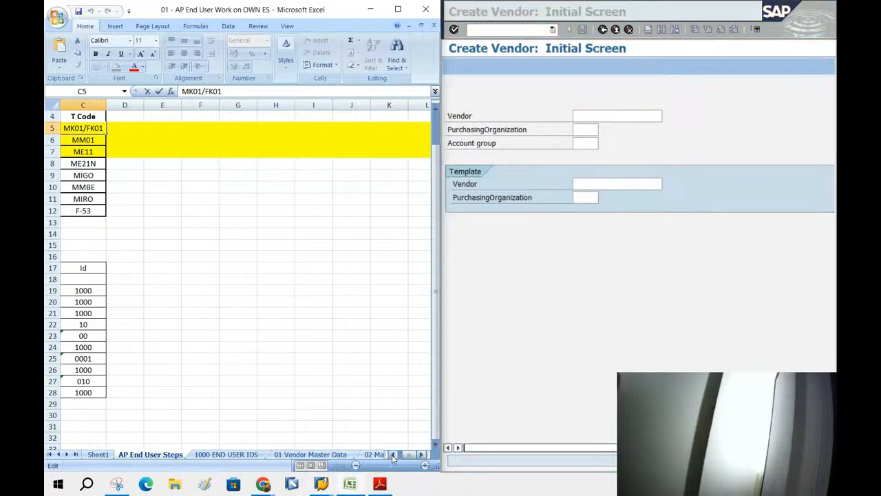
pyautogui.click(393, 455)
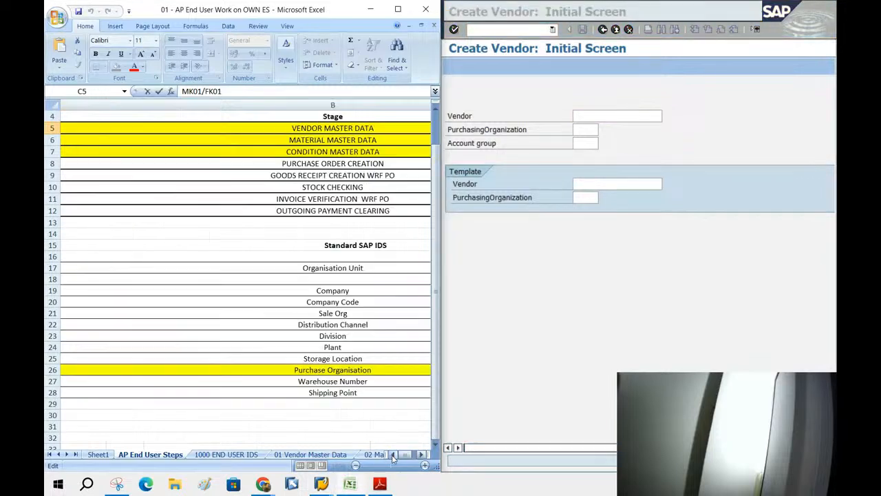
pyautogui.click(300, 129)
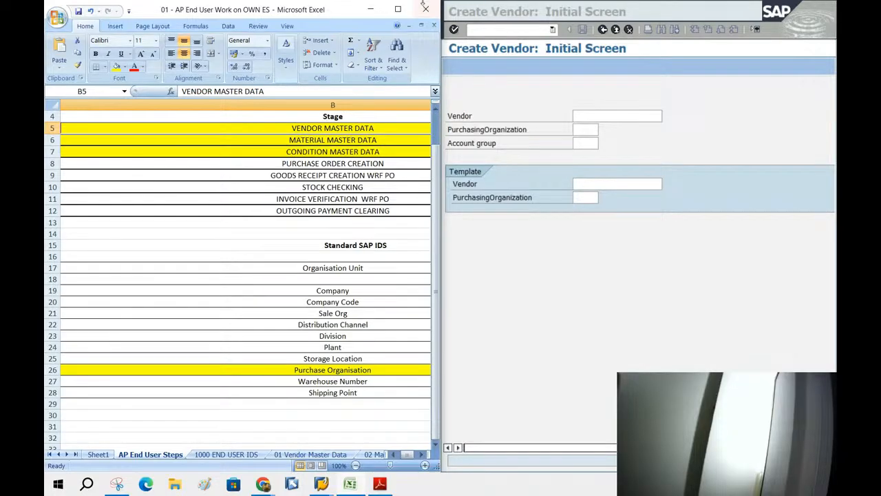
pyautogui.click(398, 9)
pyautogui.click(615, 125)
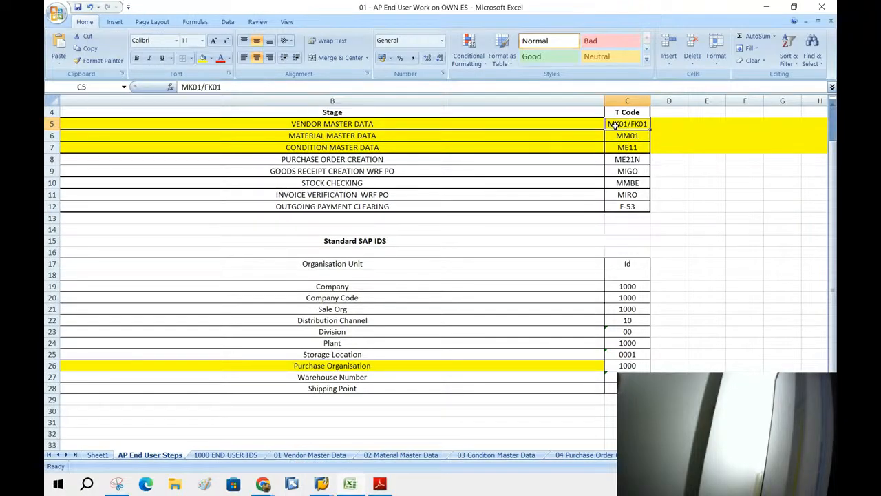
pyautogui.click(362, 123)
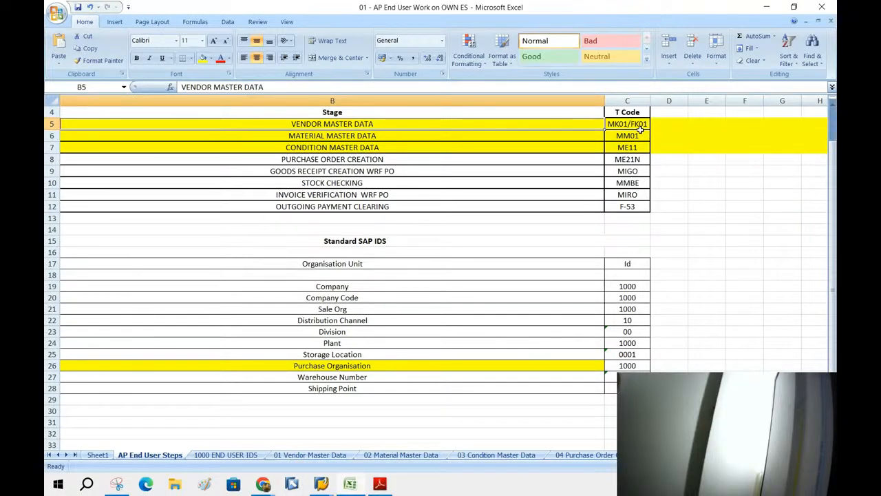
pyautogui.click(643, 125)
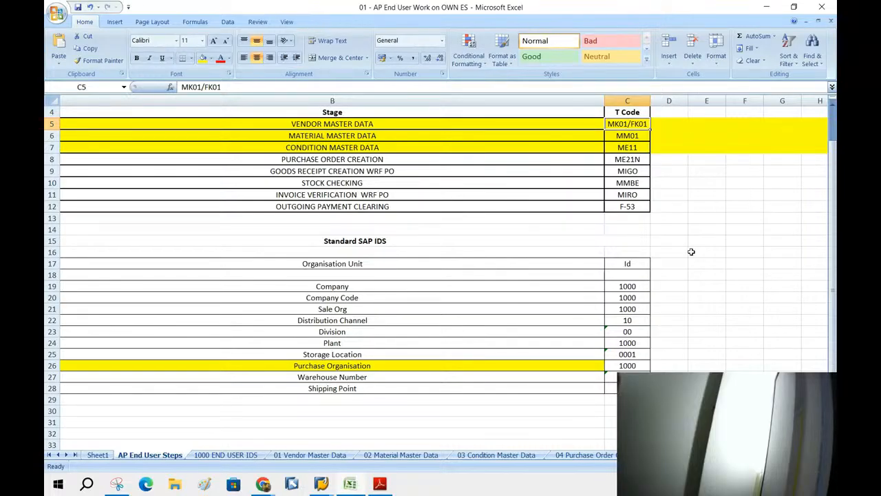
# Open the 01. SAP AR ENDUSER WORK ON 1000 ES workbook full screen.
pyautogui.click(783, 11)
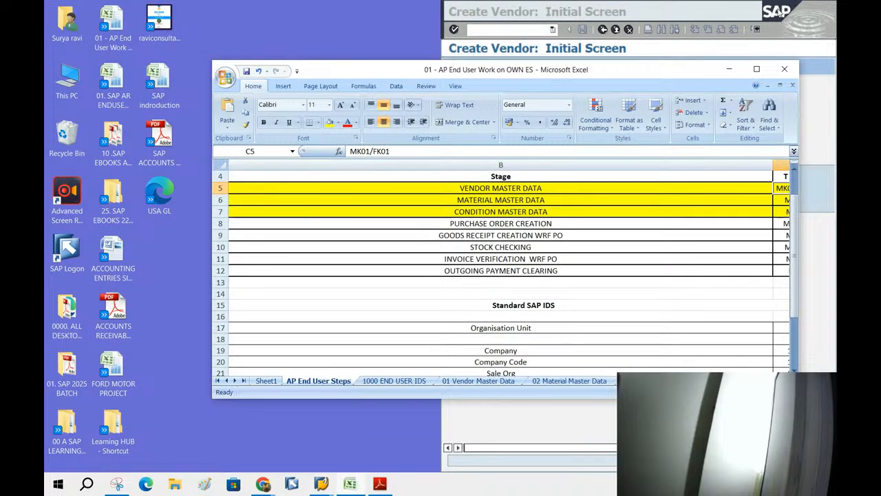
pyautogui.click(730, 69)
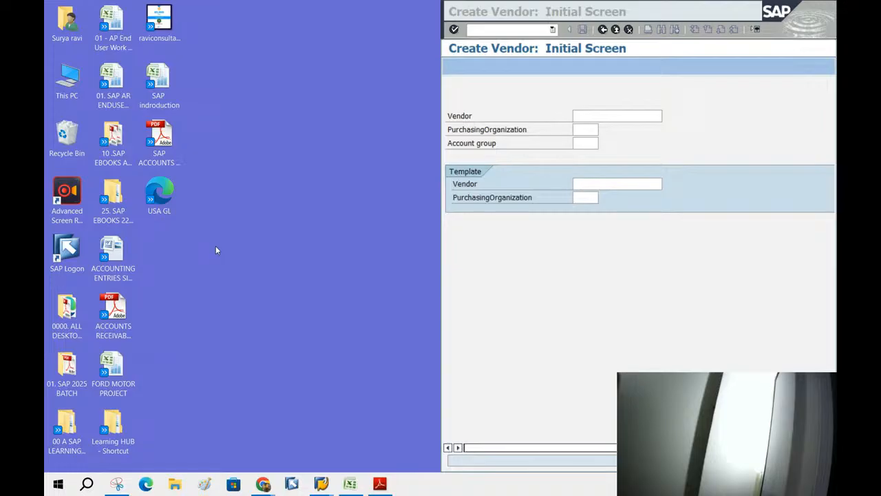
pyautogui.doubleClick(113, 84)
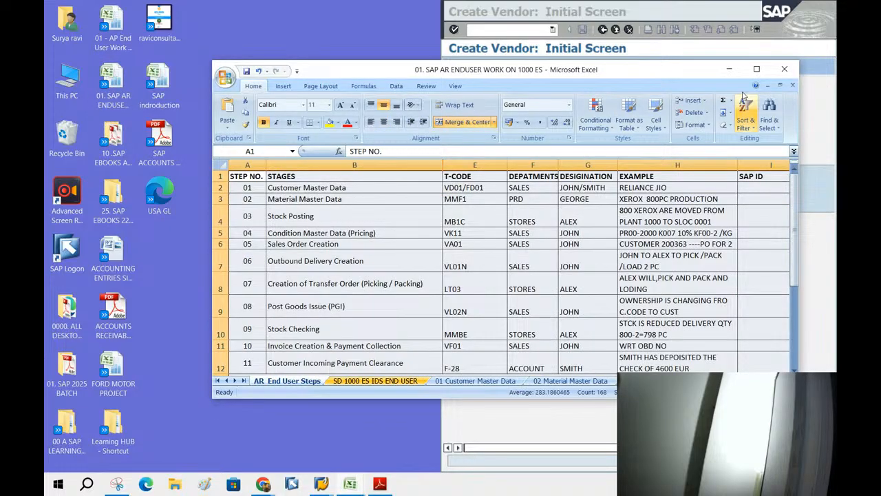
pyautogui.click(757, 70)
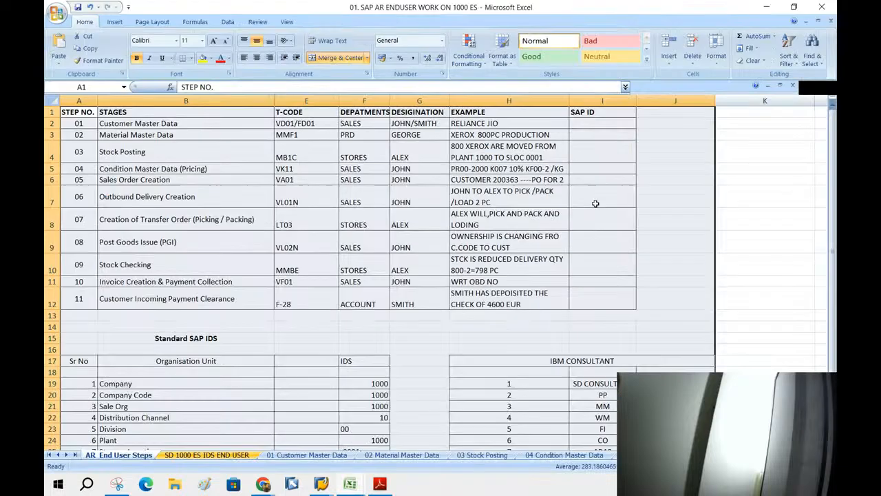
# Show the AR End User Steps sheet, highlighting Customer Master Data and its VD01/FD01 T-code.
pyautogui.click(220, 455)
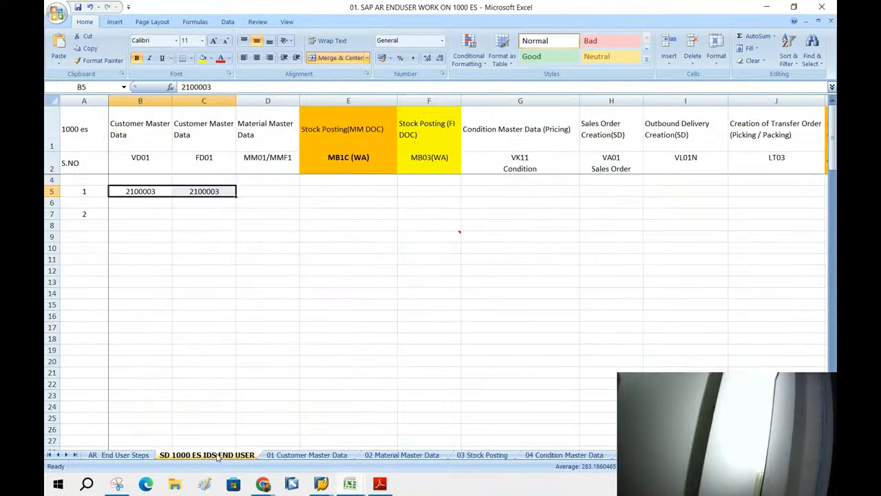
pyautogui.click(147, 458)
pyautogui.click(278, 123)
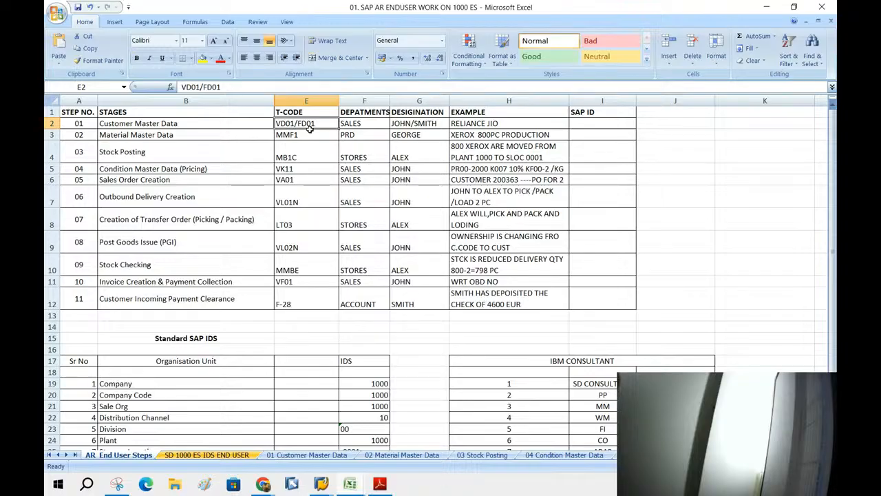
pyautogui.click(155, 124)
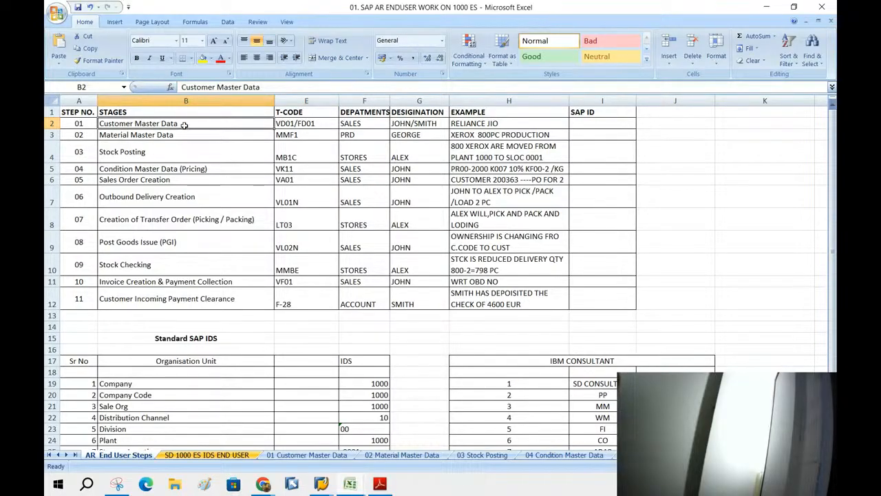
pyautogui.click(284, 124)
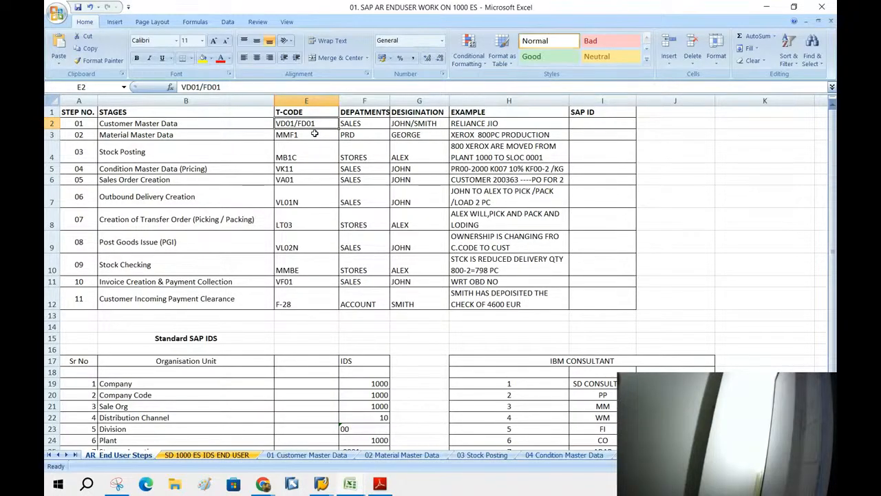
# Close the AR workbook and select the PART - I instructions on the 01 Vendor Master Data sheet.
pyautogui.click(821, 7)
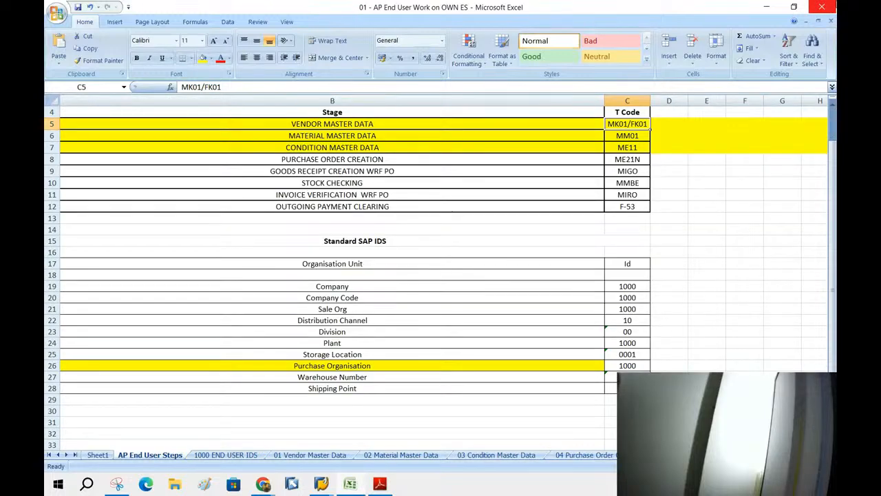
pyautogui.click(305, 123)
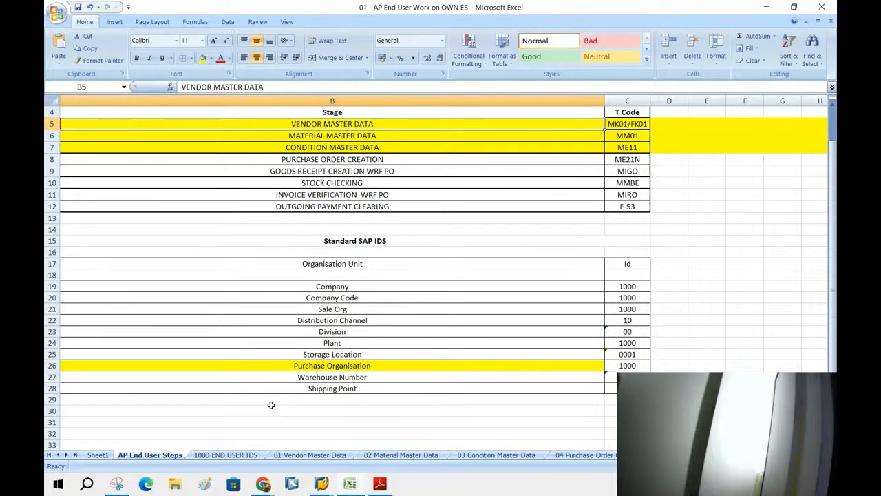
pyautogui.click(299, 455)
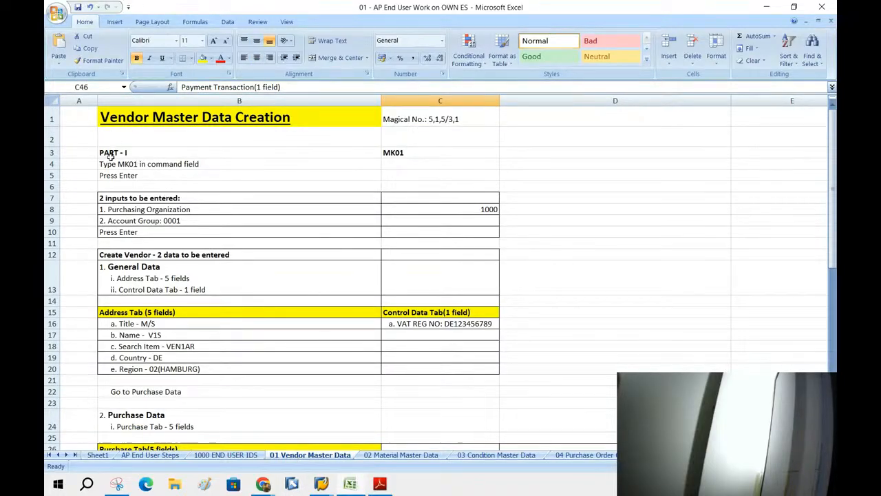
pyautogui.moveTo(111, 154); pyautogui.dragTo(148, 489)
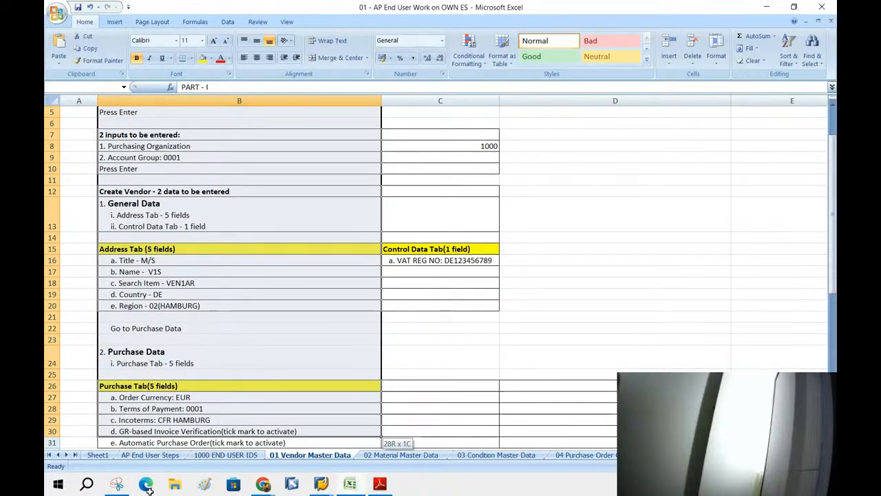
pyautogui.moveTo(146, 488); pyautogui.dragTo(389, 485)
# Review PDF guide pages 5–7 (Initial Screen, Address, Control Data), then bring Google Meet forward.
pyautogui.click(389, 486)
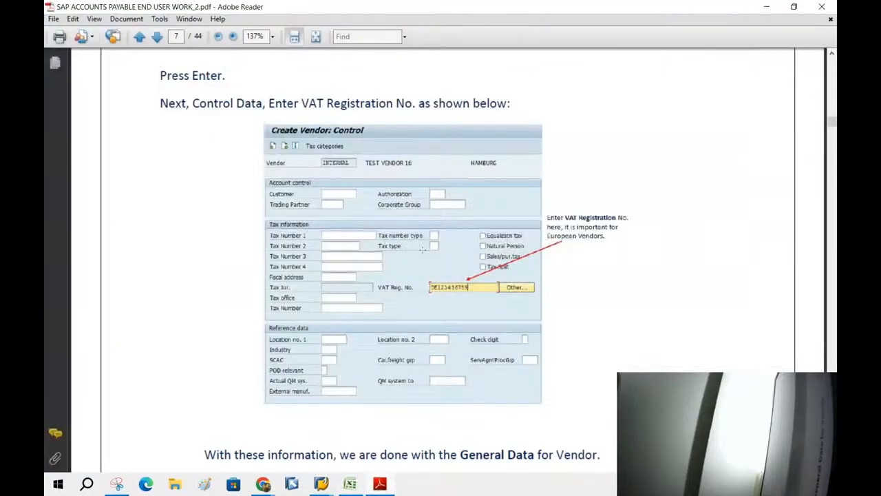
pyautogui.scroll(9, 449, 215)
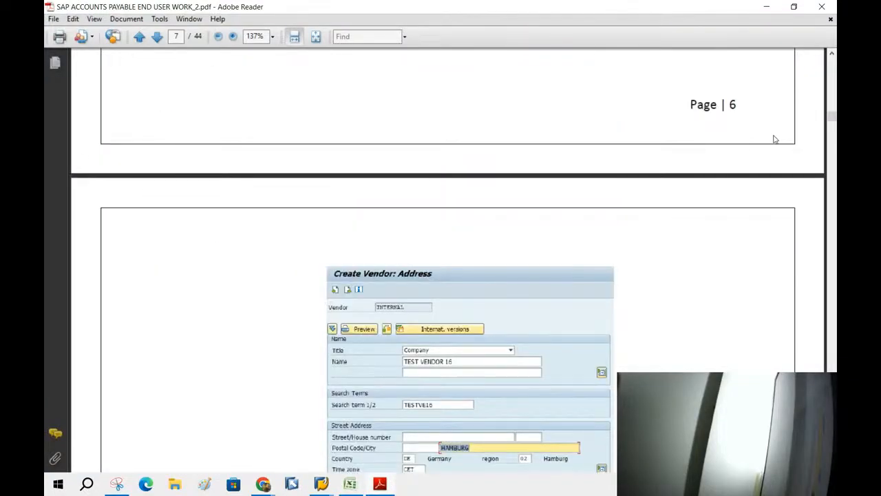
pyautogui.moveTo(831, 113)
pyautogui.mouseDown()
pyautogui.moveTo(833, 93)
pyautogui.moveTo(833, 106)
pyautogui.mouseUp()
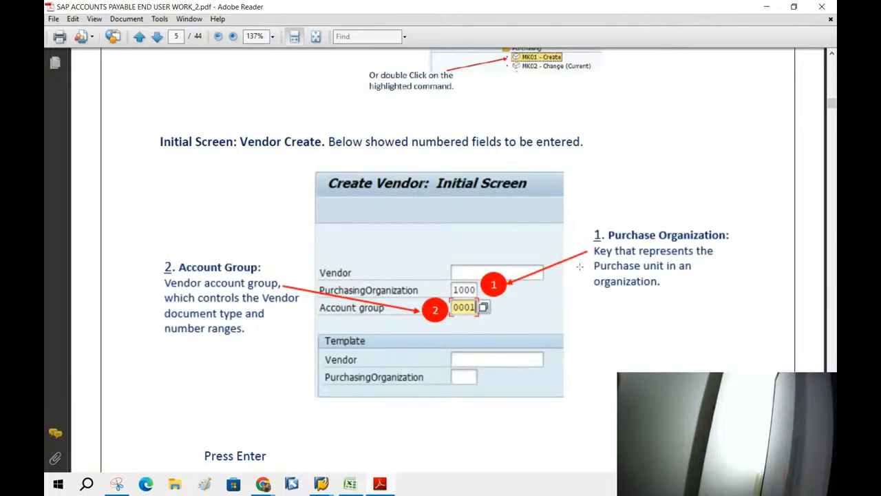
pyautogui.scroll(-15, 530, 241)
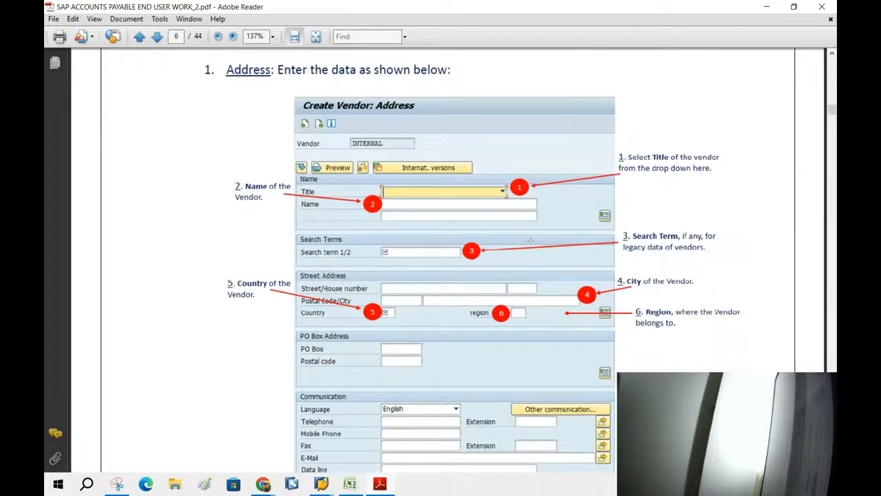
pyautogui.scroll(-10, 530, 241)
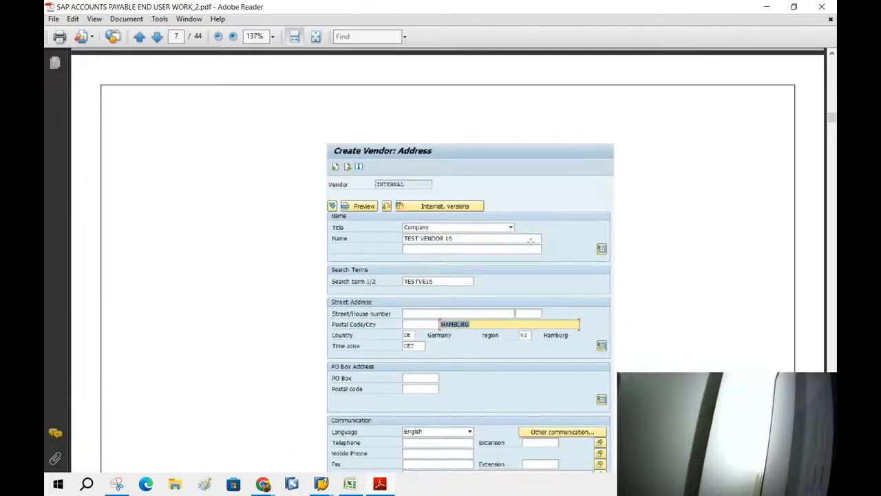
pyautogui.scroll(-15, 530, 241)
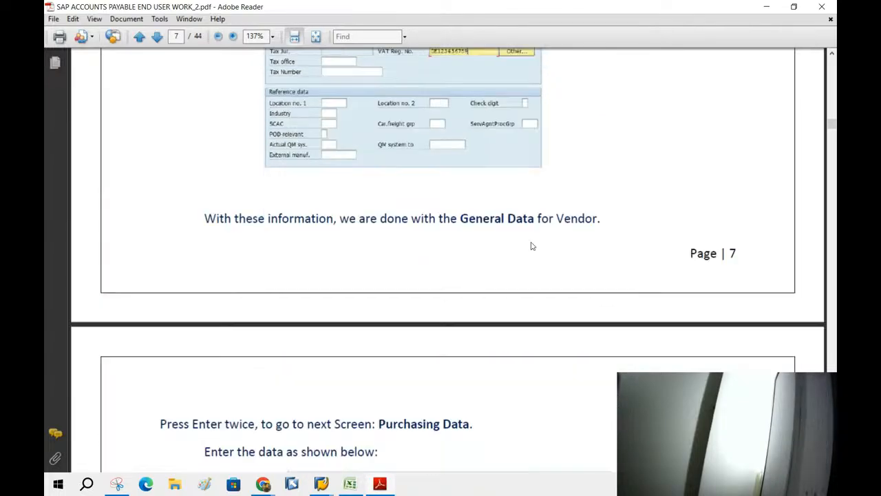
pyautogui.click(265, 484)
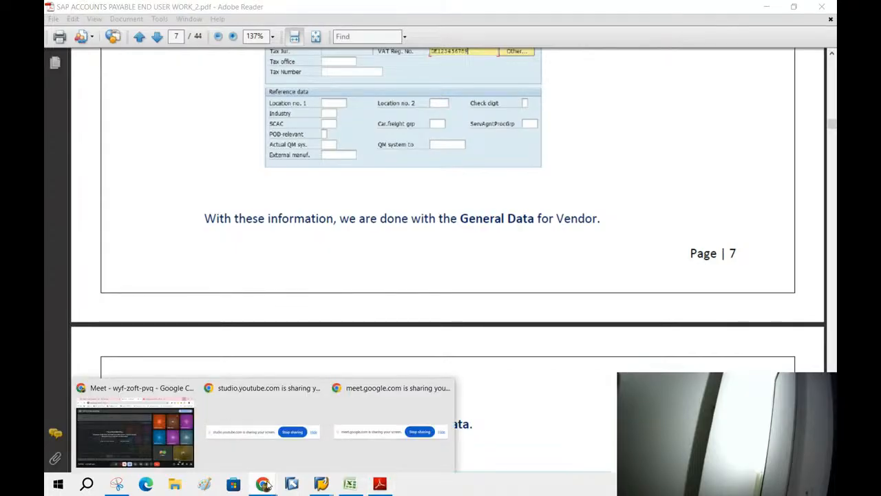
pyautogui.click(117, 450)
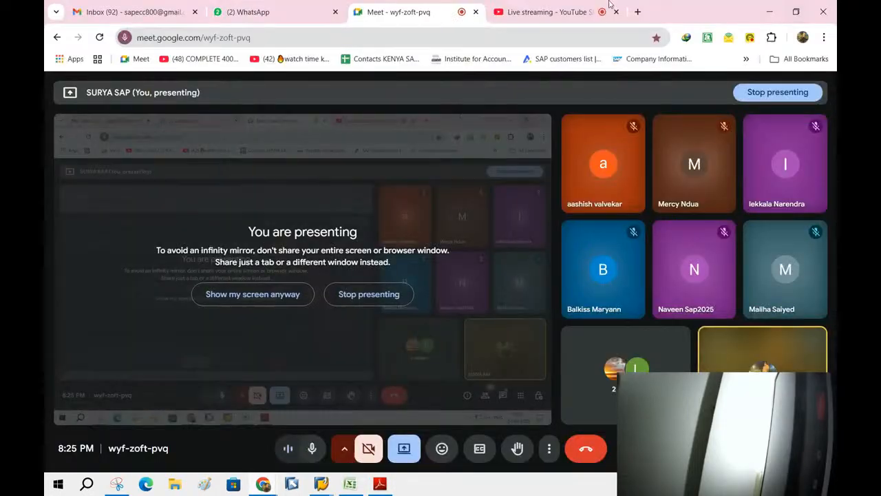
# Open your own YouTube channel page from Google in a new tab.
pyautogui.click(638, 13)
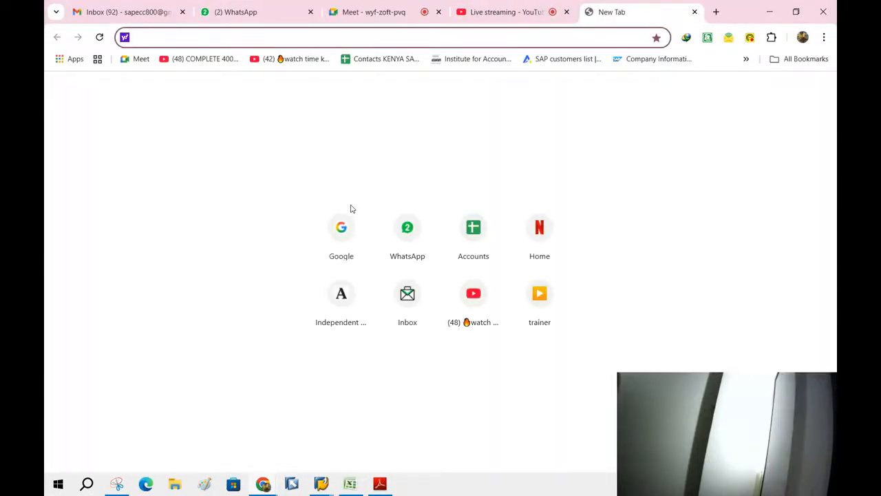
pyautogui.click(327, 230)
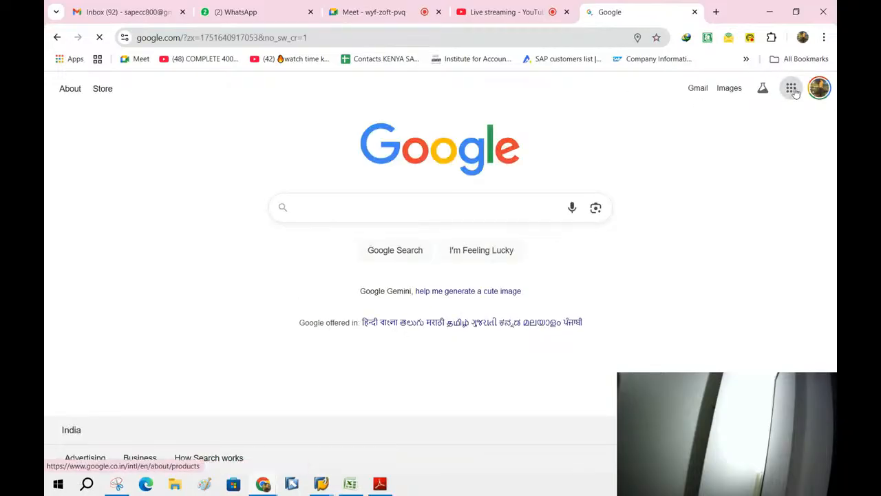
pyautogui.click(791, 88)
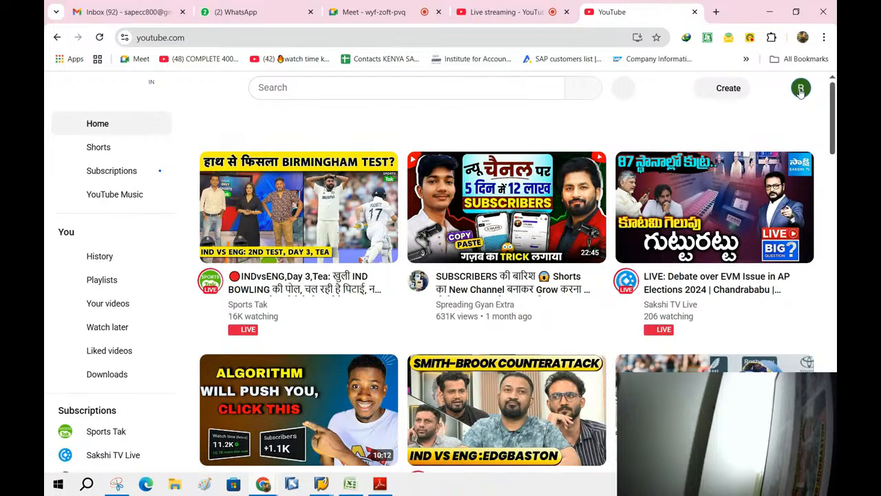
pyautogui.click(801, 90)
pyautogui.click(711, 121)
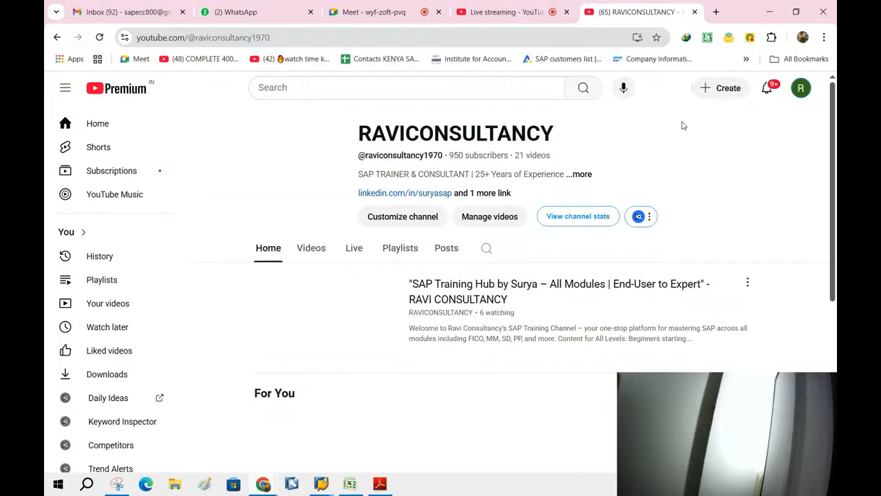
# Copy the channel page address and minimize Chrome.
pyautogui.click(206, 39)
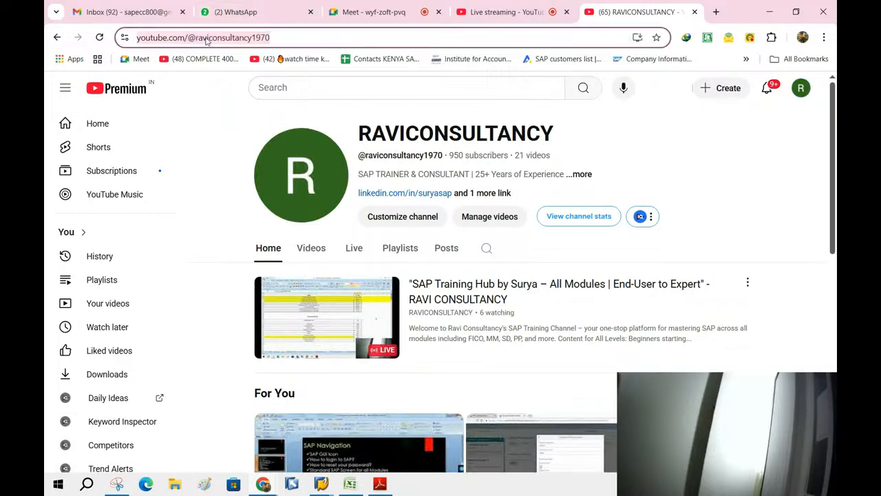
pyautogui.rightClick(206, 39)
pyautogui.click(247, 154)
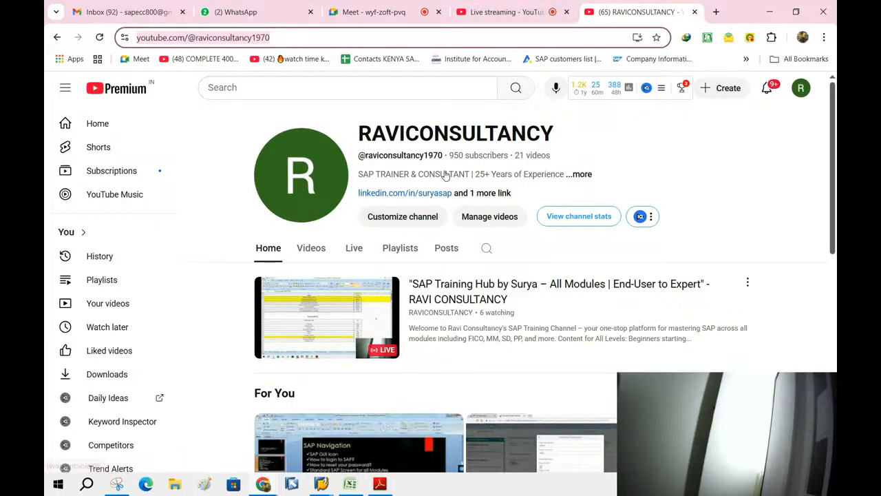
pyautogui.click(770, 14)
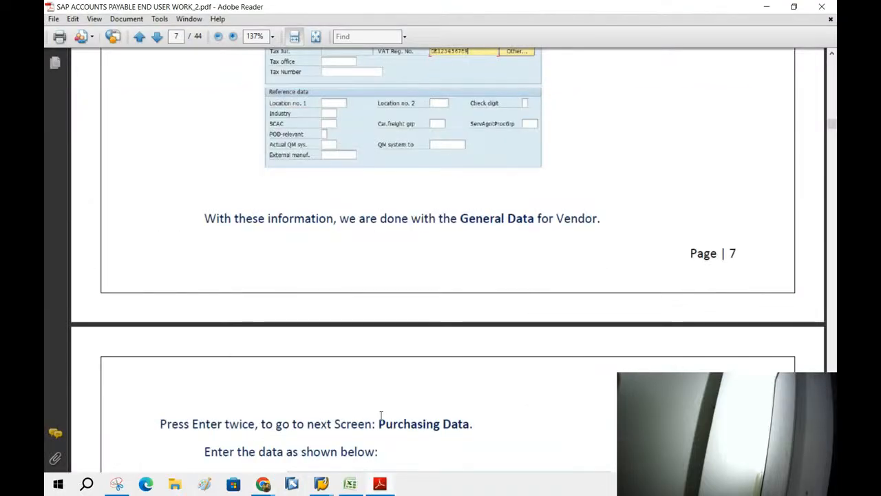
# Widen column B on Sheet1 of the Excel workbook to fit long entries.
pyautogui.click(358, 485)
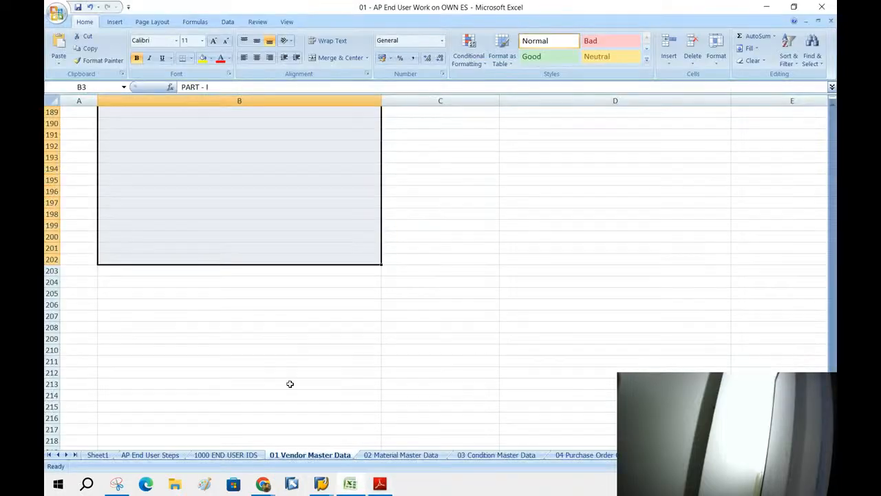
pyautogui.click(100, 456)
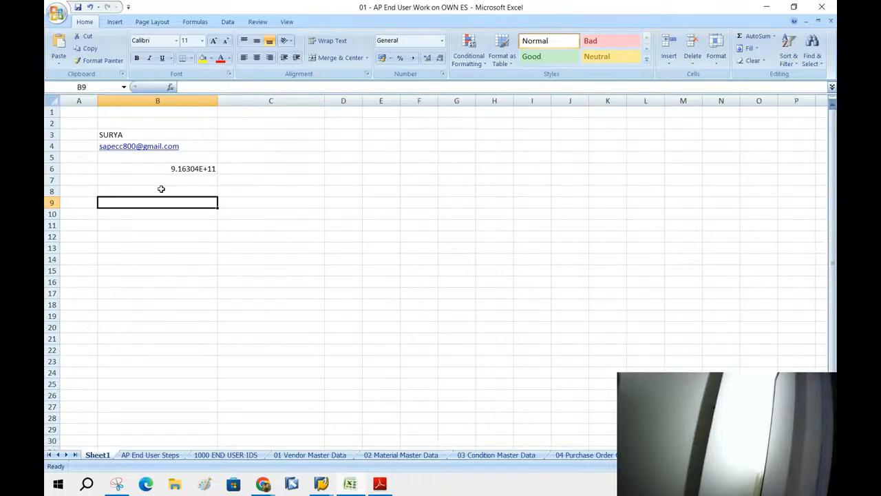
pyautogui.click(214, 101)
pyautogui.moveTo(217, 102); pyautogui.dragTo(335, 103)
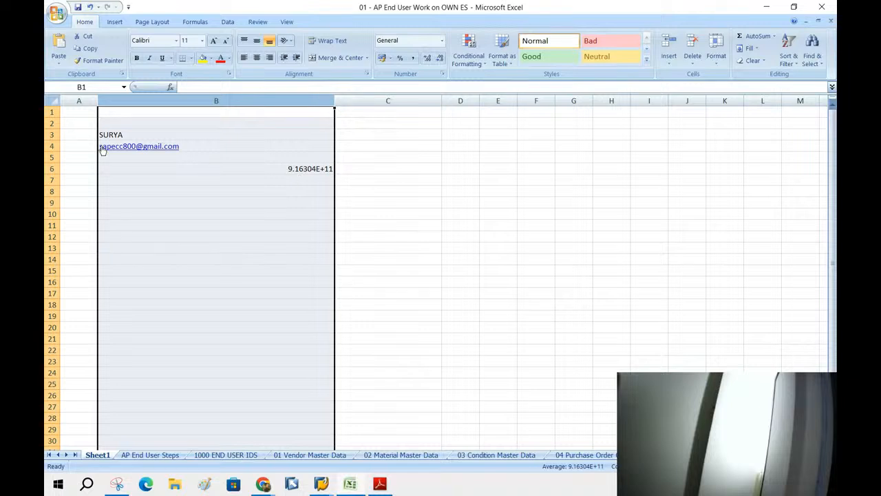
pyautogui.click(298, 169)
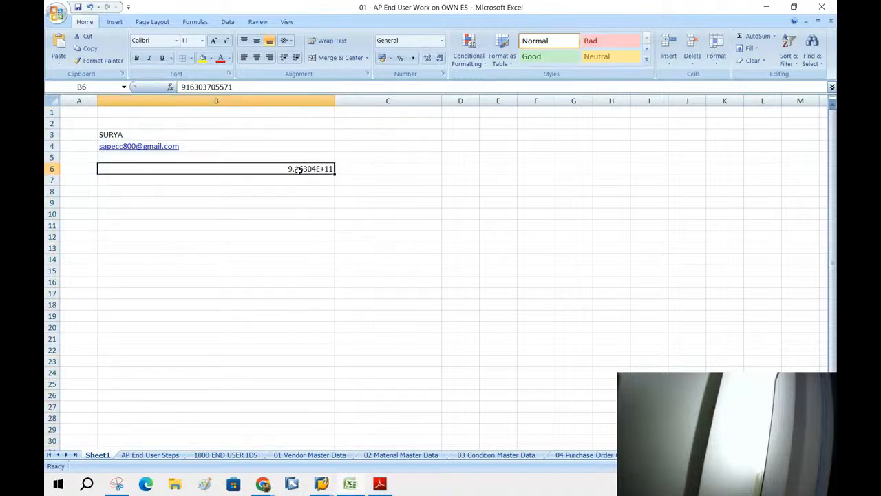
# Paste the YouTube channel link into cell B10, keeping the default paste formatting.
pyautogui.click(121, 219)
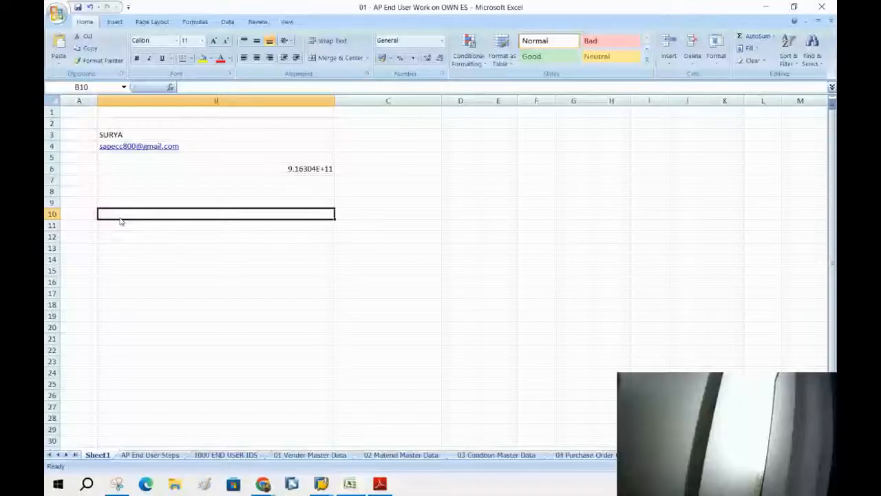
pyautogui.hotkey('ctrl', 'v')
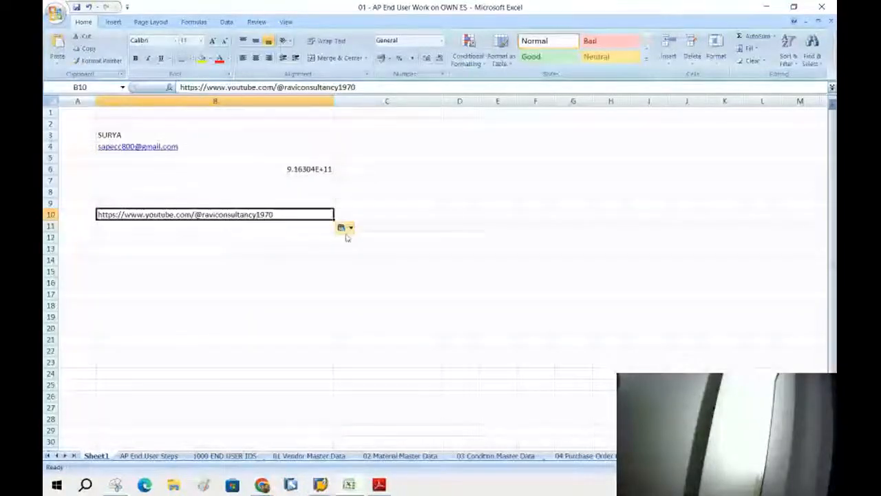
pyautogui.click(347, 229)
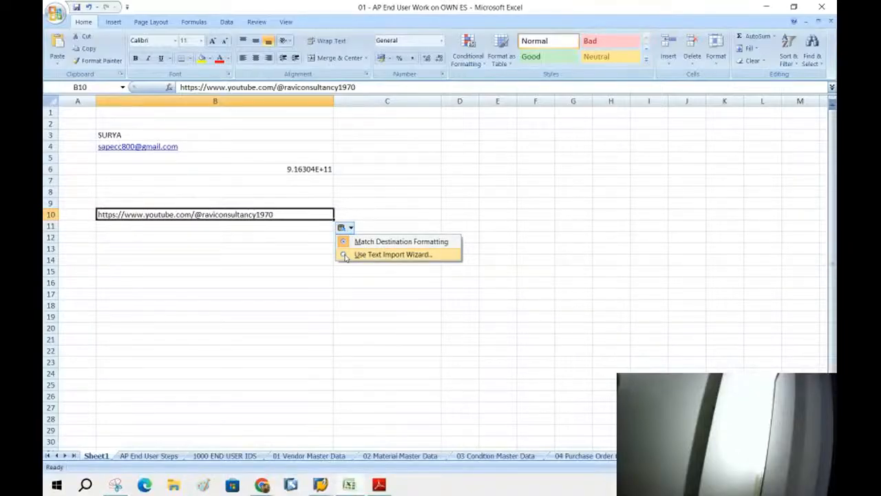
pyautogui.click(377, 328)
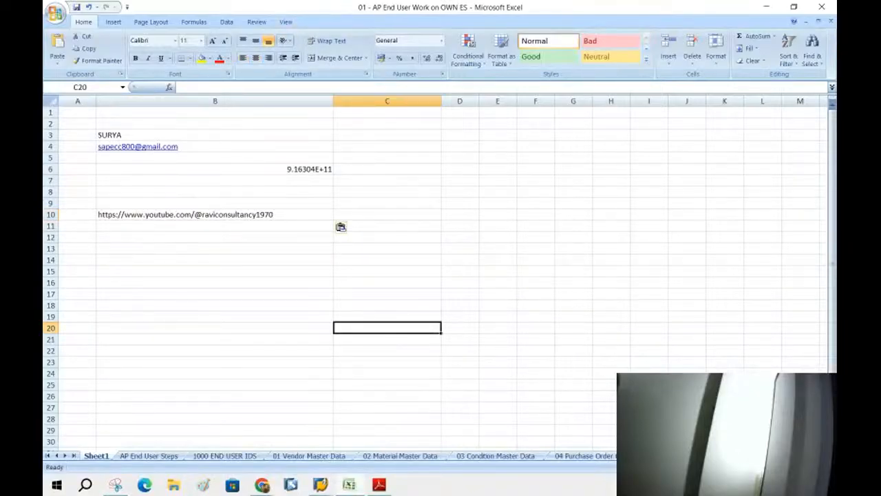
pyautogui.keyDown('ctrl'); pyautogui.scroll(4, 434, 275); pyautogui.keyUp('ctrl')
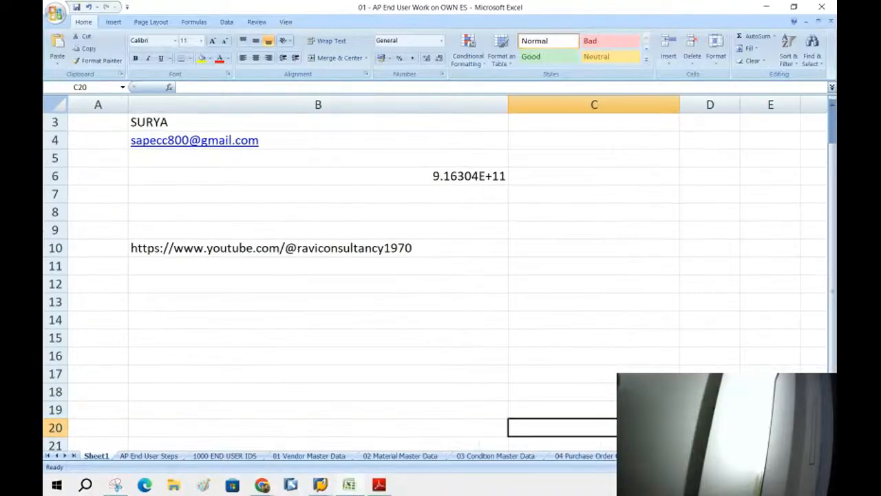
pyautogui.keyDown('ctrl'); pyautogui.scroll(1, 284, 284); pyautogui.keyUp('ctrl')
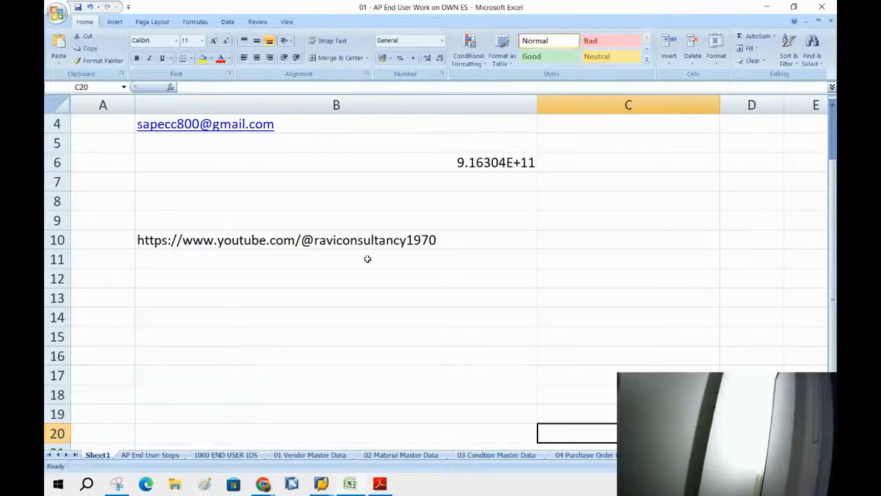
# Enter the contact phone number with the India +91 code in cell B12.
pyautogui.click(156, 245)
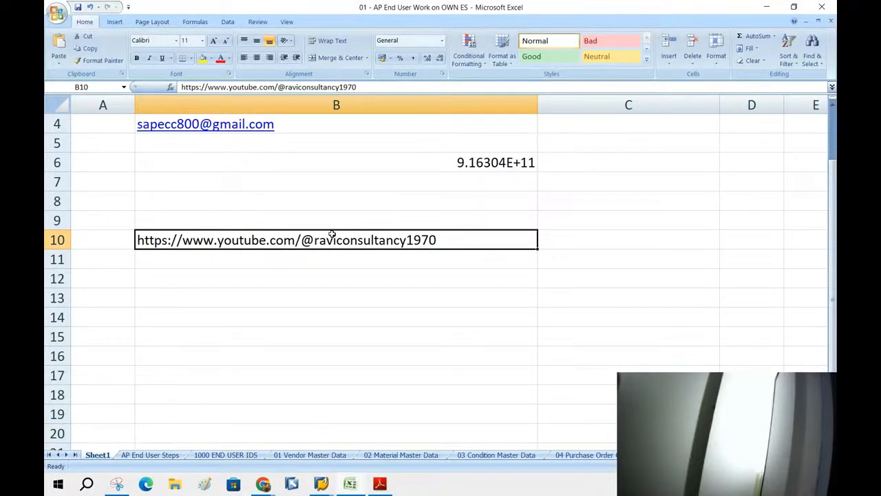
pyautogui.click(186, 278)
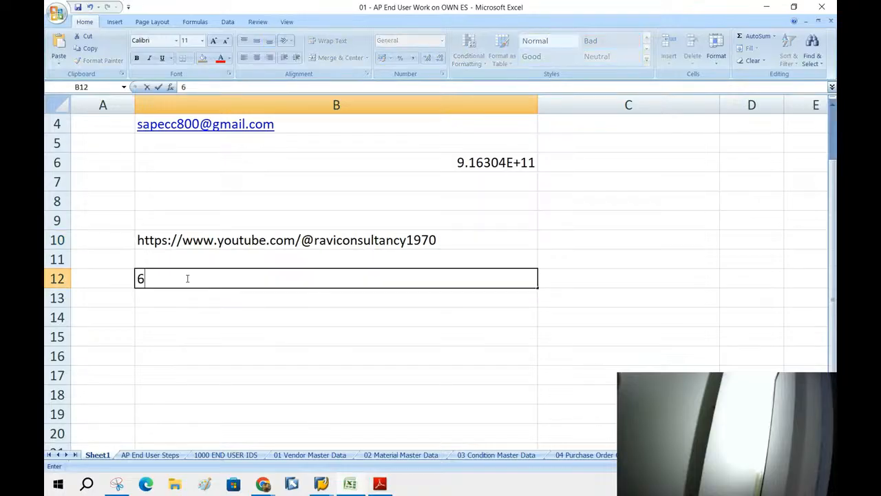
pyautogui.scroll(-1, 187, 278)
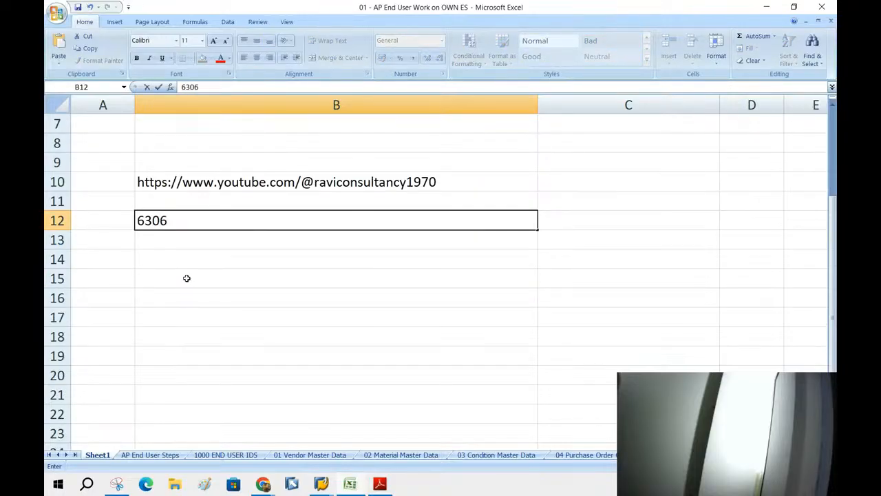
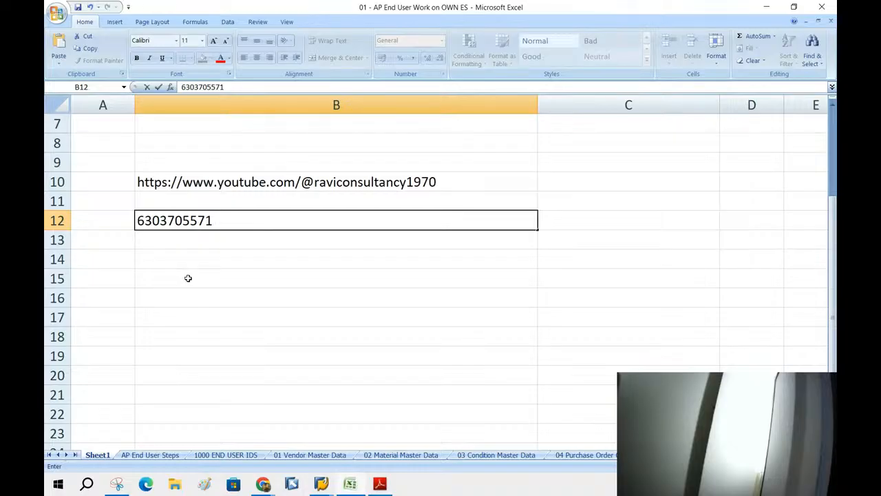
pyautogui.write('  (india')
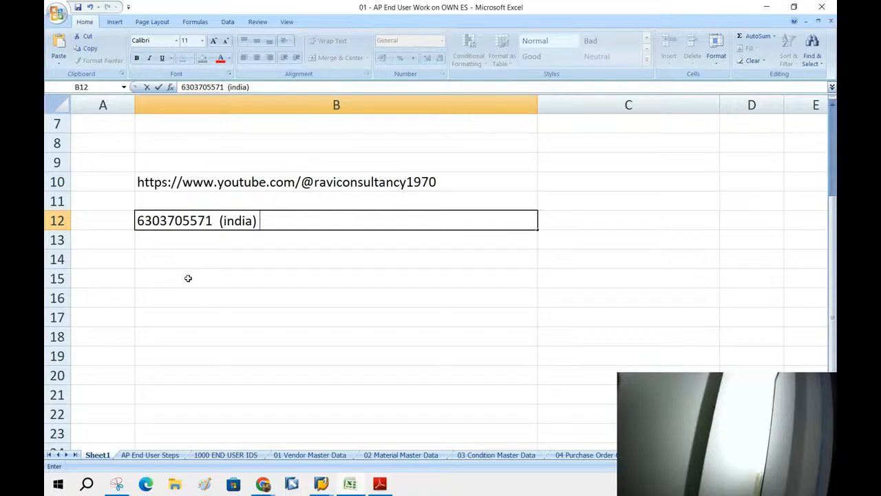
pyautogui.write(') +91')
pyautogui.click(293, 255)
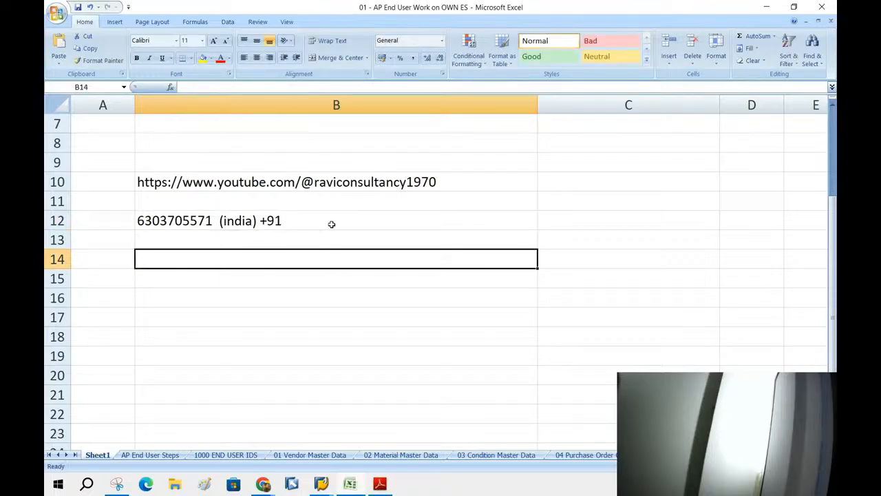
# Leave B13 empty and enter the contact e-mail address in cell B14.
pyautogui.click(154, 180)
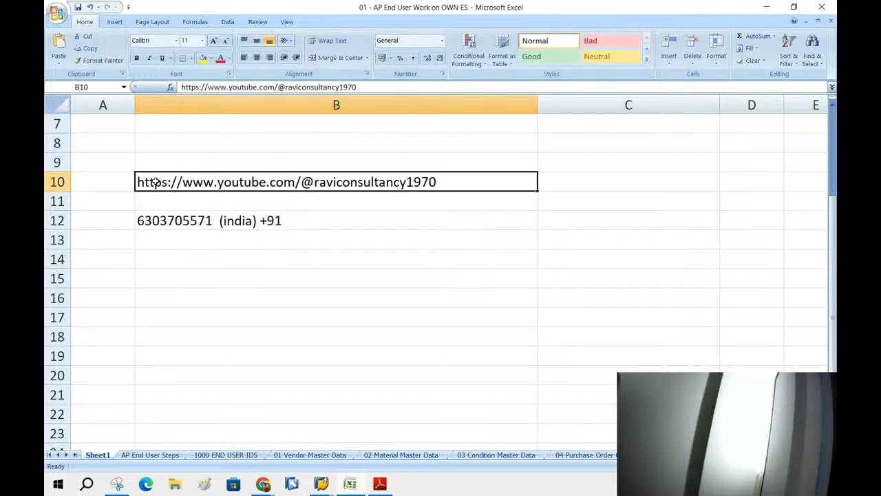
pyautogui.moveTo(176, 222); pyautogui.dragTo(245, 232)
pyautogui.doubleClick(247, 231)
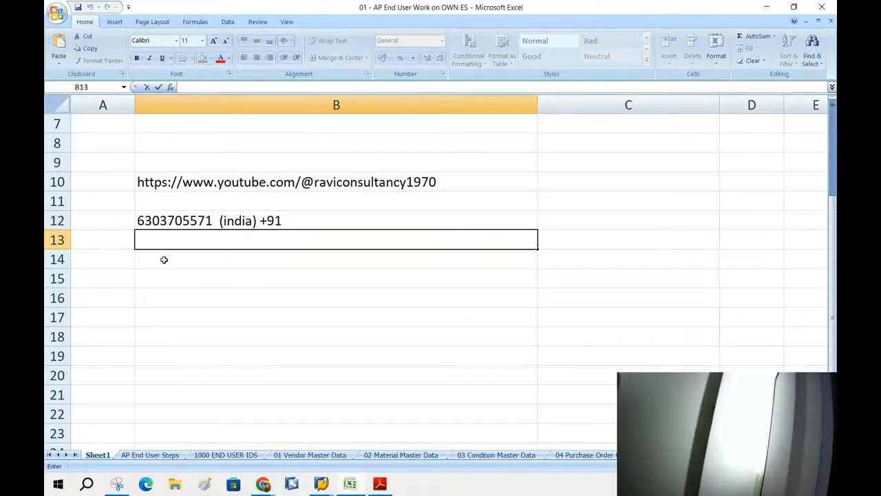
pyautogui.press('Return')
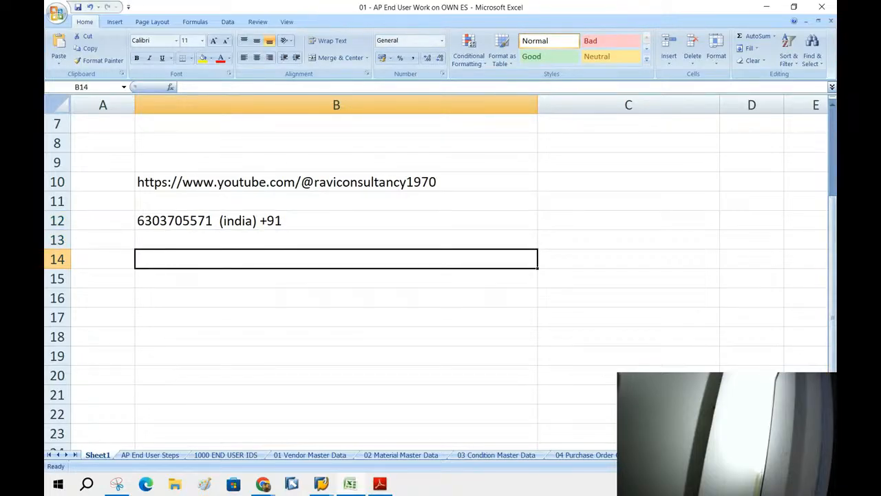
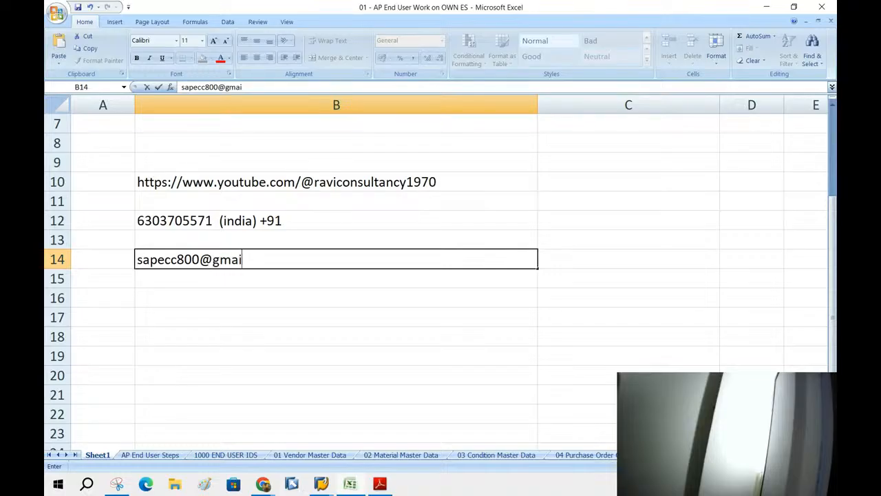
pyautogui.click(750, 374)
pyautogui.moveTo(145, 181); pyautogui.dragTo(277, 262)
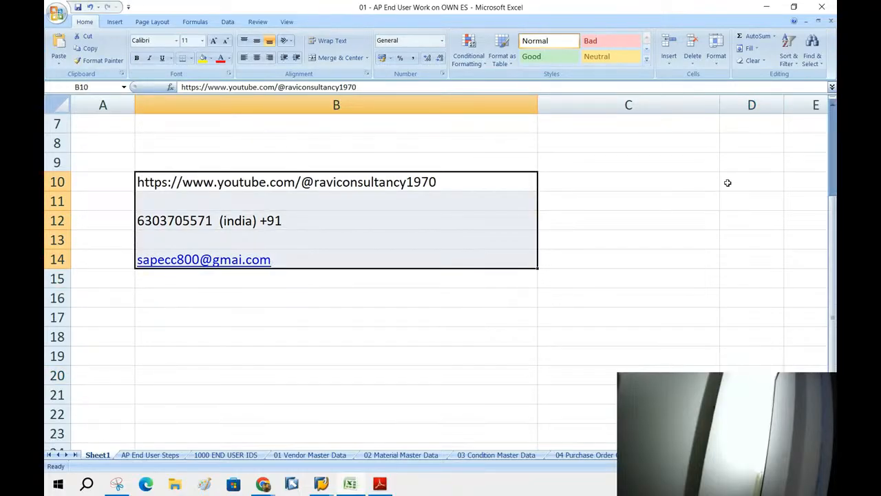
pyautogui.click(628, 201)
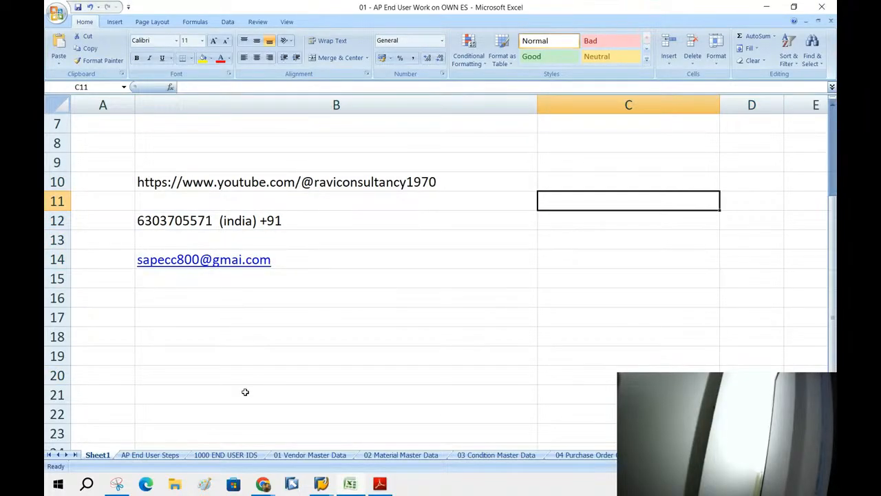
# From the 1000 END USER IDS sheet, snap Excel left, minimize the workbook, and close Adobe Reader.
pyautogui.click(225, 454)
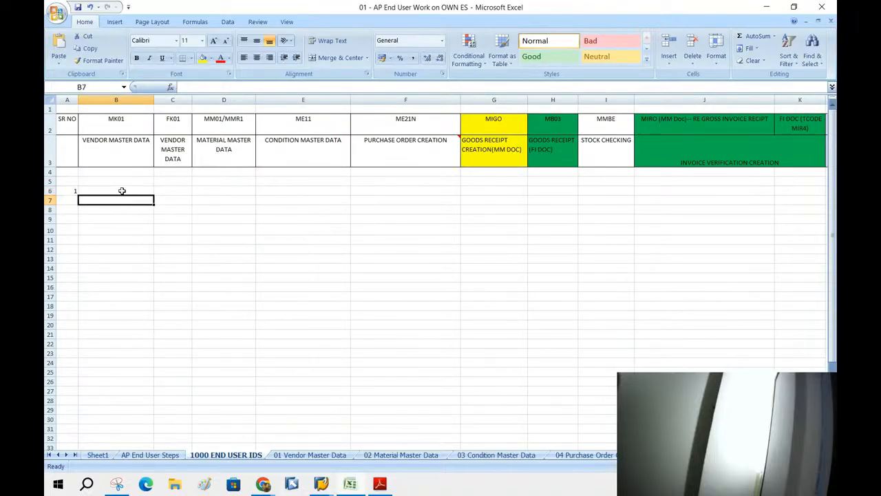
pyautogui.moveTo(118, 111); pyautogui.dragTo(145, 196)
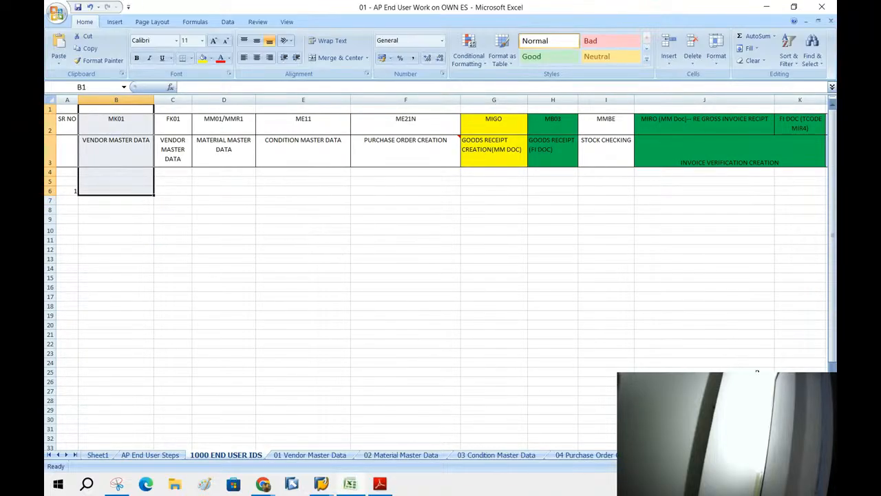
pyautogui.press('super+Left')
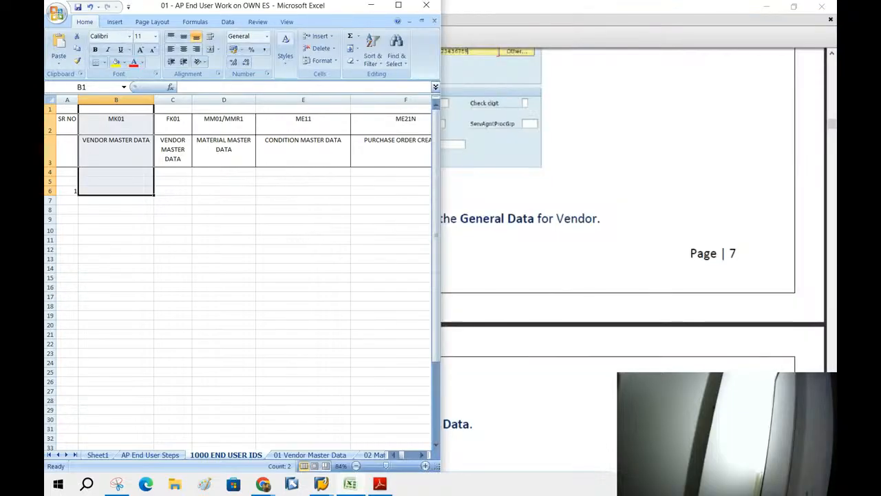
pyautogui.click(410, 22)
pyautogui.click(753, 47)
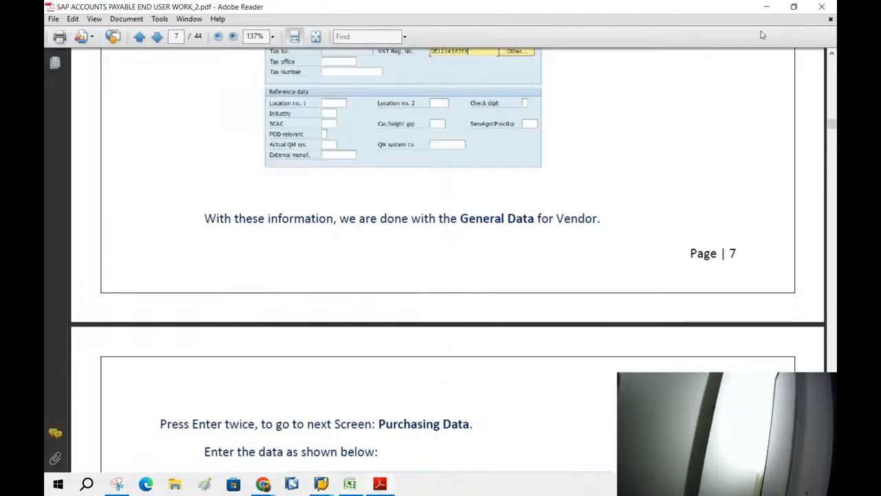
pyautogui.click(830, 5)
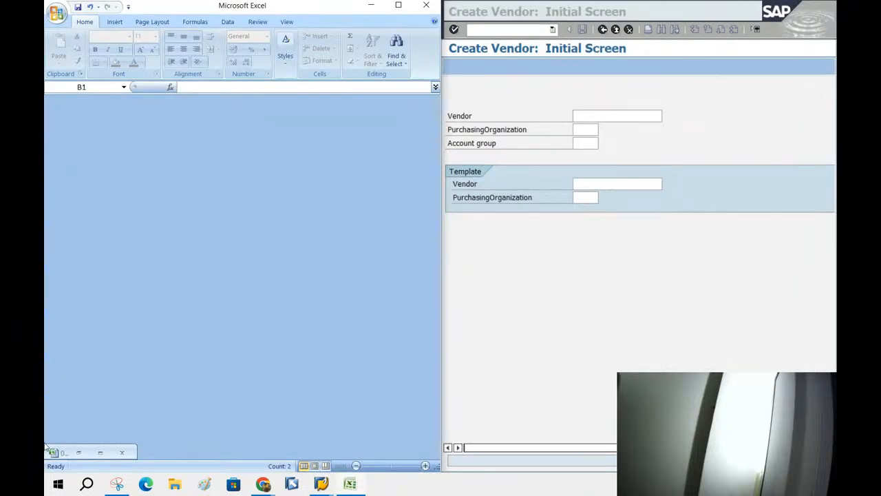
# Restore and maximize the workbook, showing the top of the 01 Vendor Master Data sheet.
pyautogui.click(54, 453)
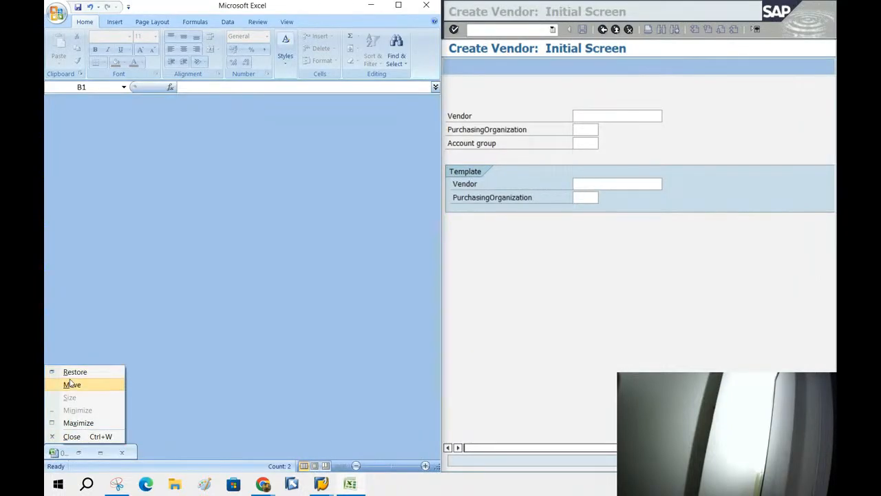
pyautogui.click(73, 372)
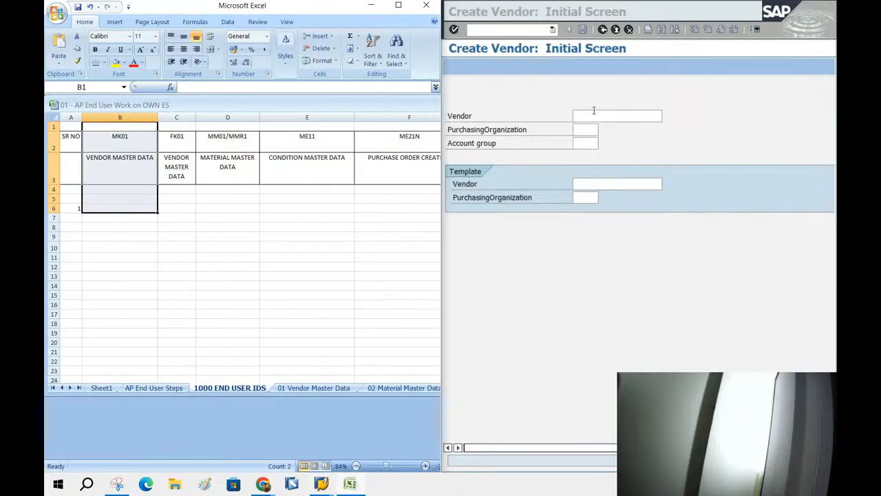
pyautogui.click(275, 389)
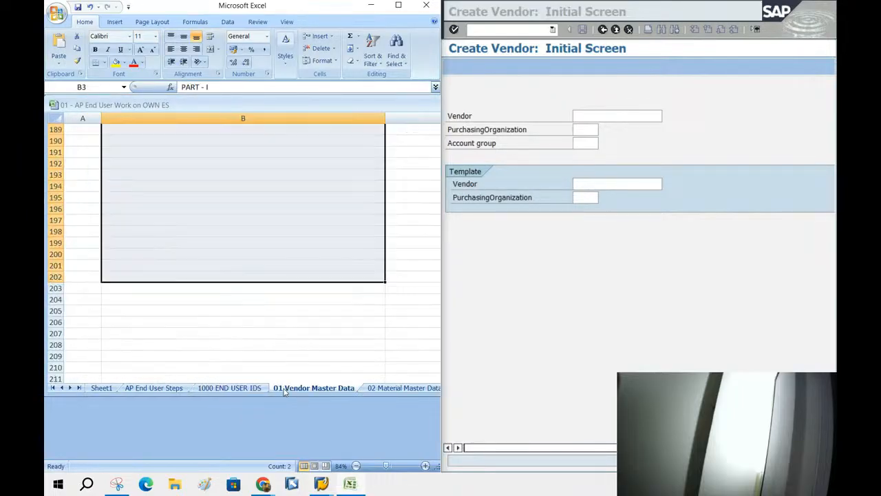
pyautogui.scroll(-1, 275, 274)
pyautogui.scroll(20, 275, 274)
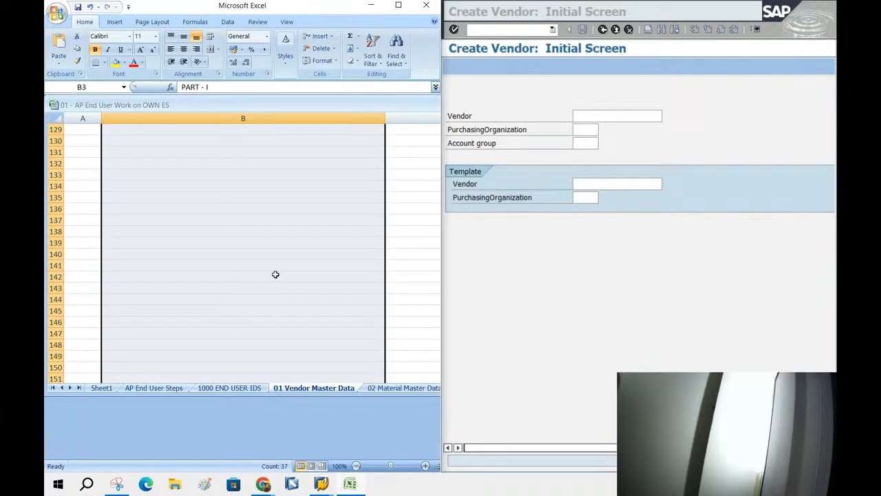
pyautogui.scroll(14, 329, 208)
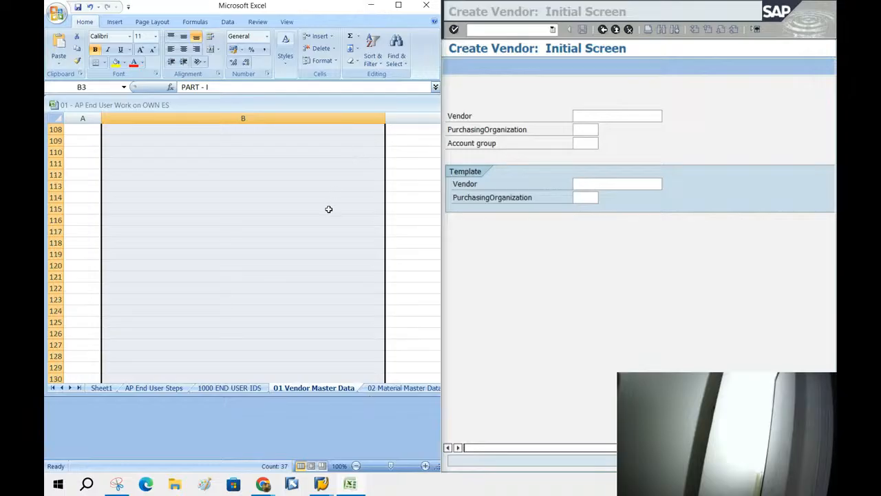
pyautogui.doubleClick(337, 15)
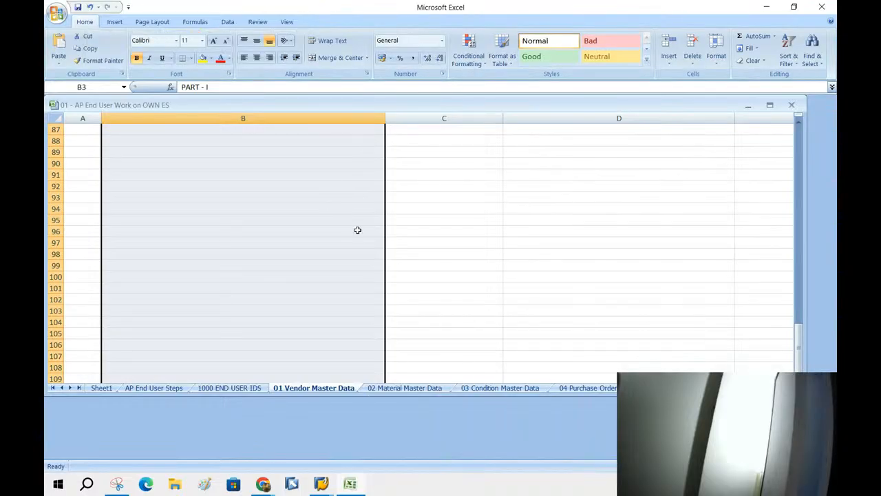
pyautogui.scroll(6, 355, 255)
pyautogui.click(403, 389)
pyautogui.scroll(6, 402, 304)
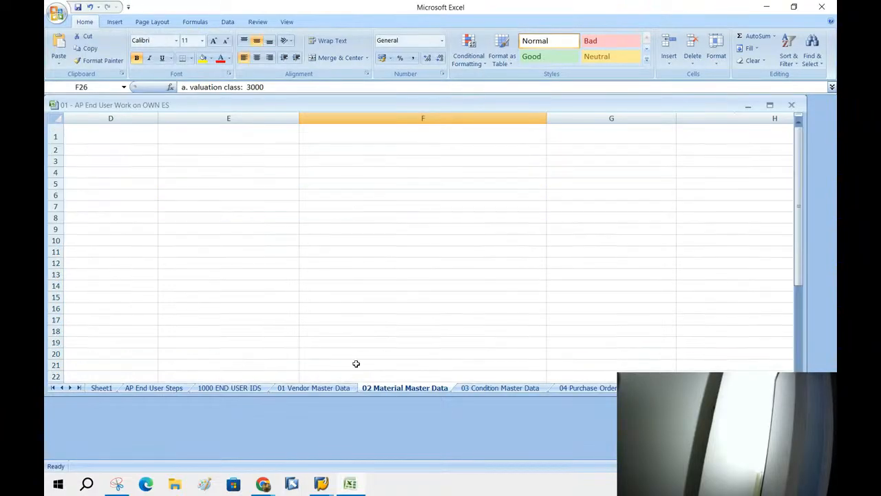
pyautogui.click(282, 390)
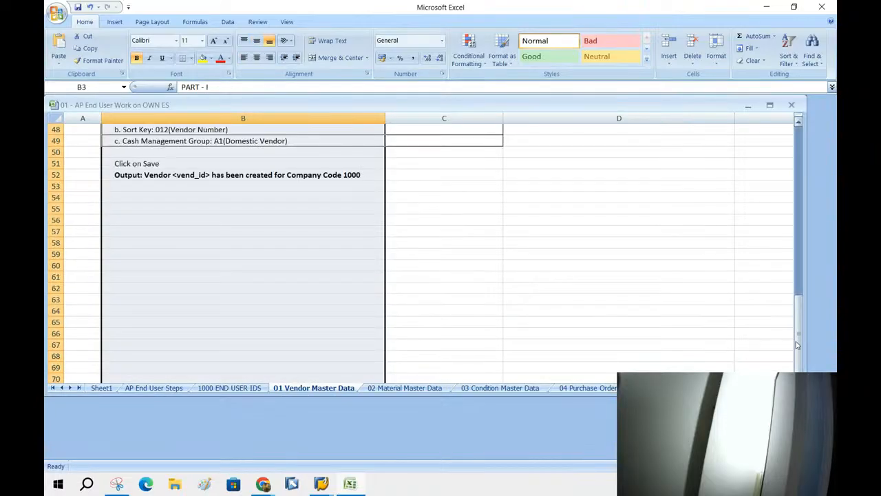
# Snap Excel beside the SAP window, make it taller, and select B4 with the MK01 instruction.
pyautogui.moveTo(798, 343); pyautogui.dragTo(786, 146)
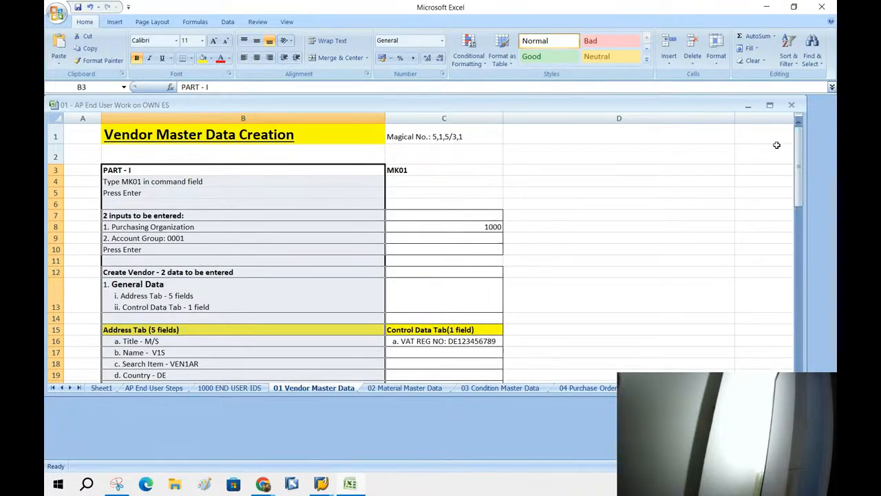
pyautogui.press('super+Left')
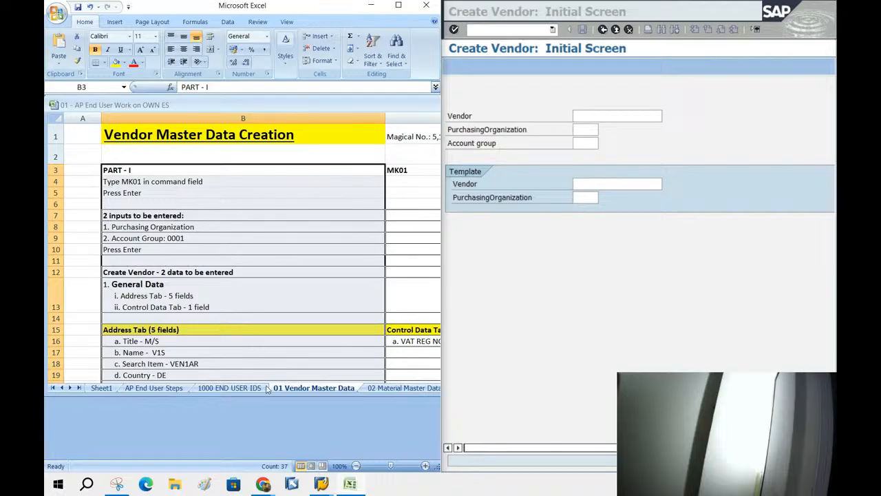
pyautogui.moveTo(263, 395); pyautogui.dragTo(264, 455)
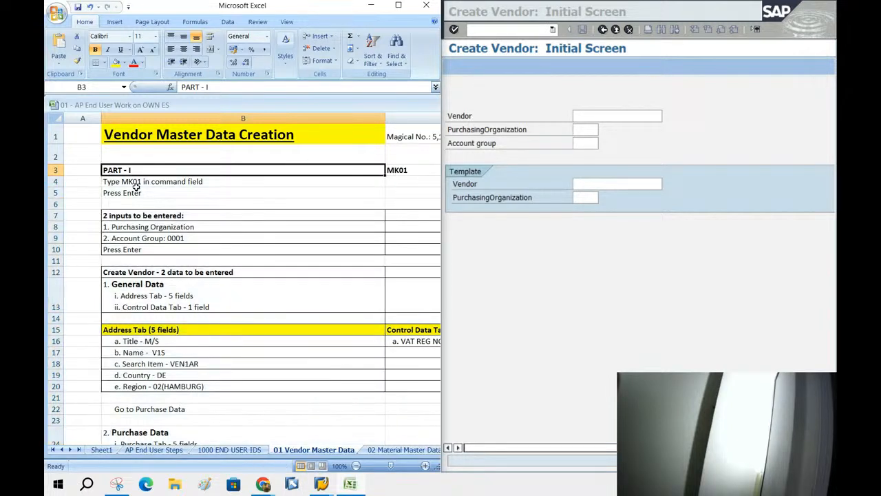
pyautogui.click(121, 187)
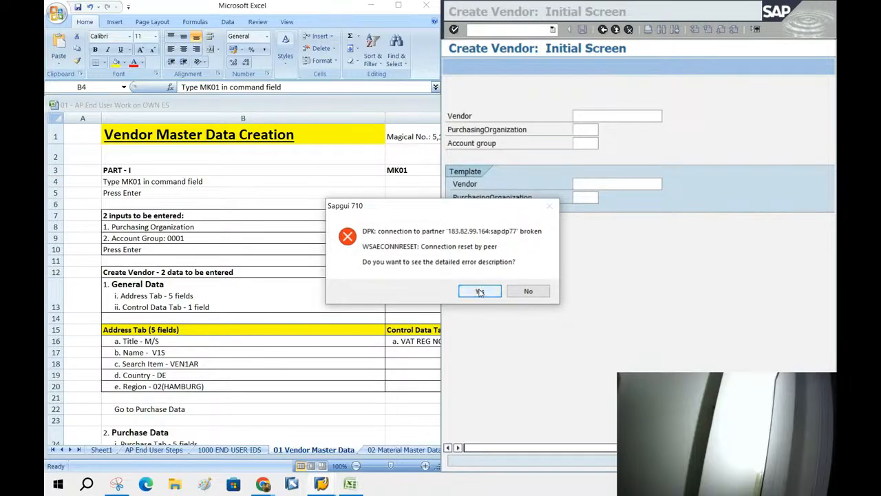
# Dismiss the broken-connection error and open the SAP server's logon screen.
pyautogui.click(480, 292)
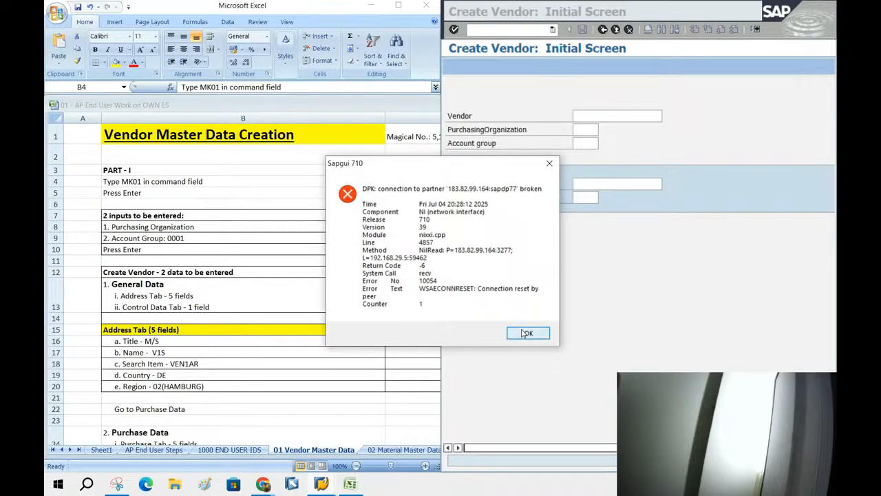
pyautogui.click(526, 333)
pyautogui.doubleClick(575, 118)
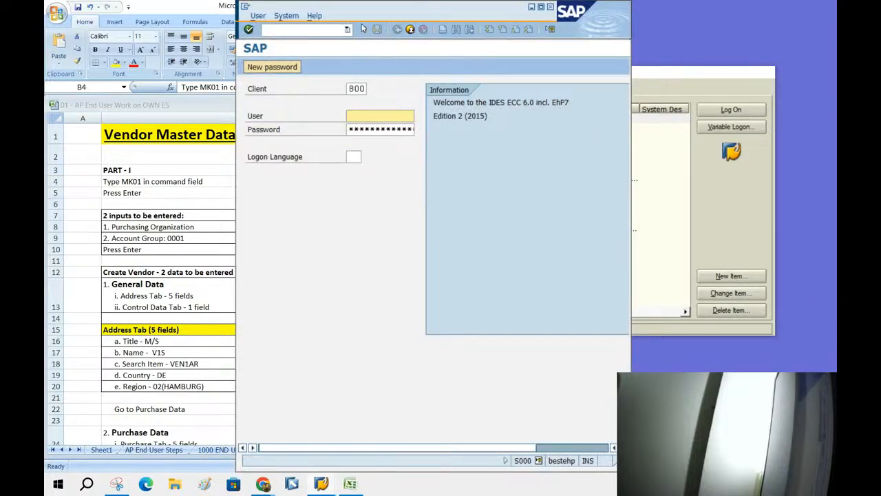
# Log on with the user ID and password, continuing this logon and ending others.
pyautogui.moveTo(369, 15); pyautogui.dragTo(579, 22)
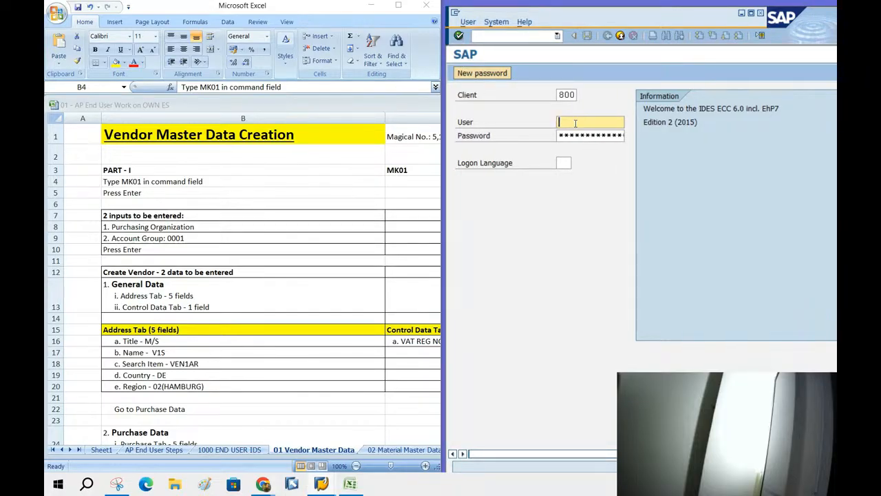
pyautogui.write('use')
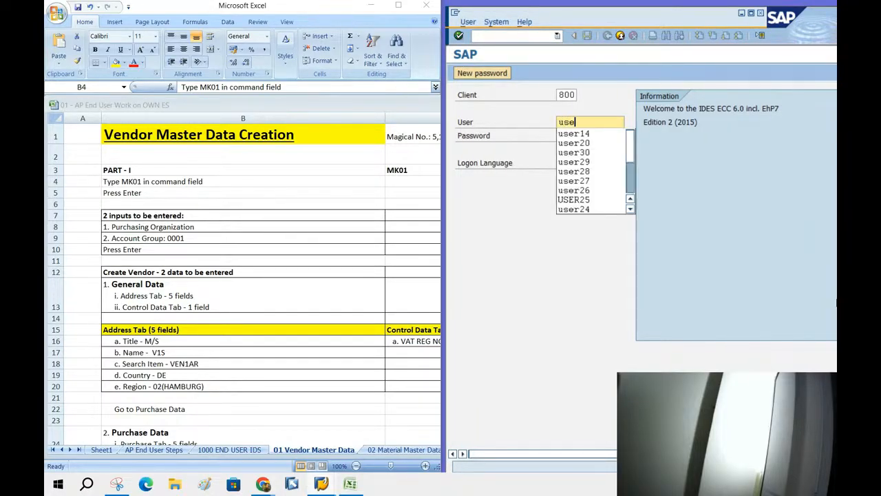
pyautogui.write('r14')
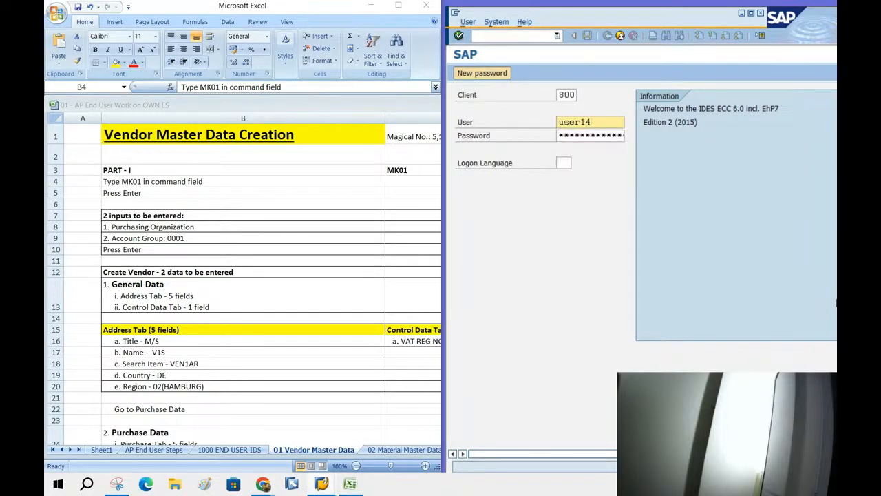
pyautogui.press('Tab')
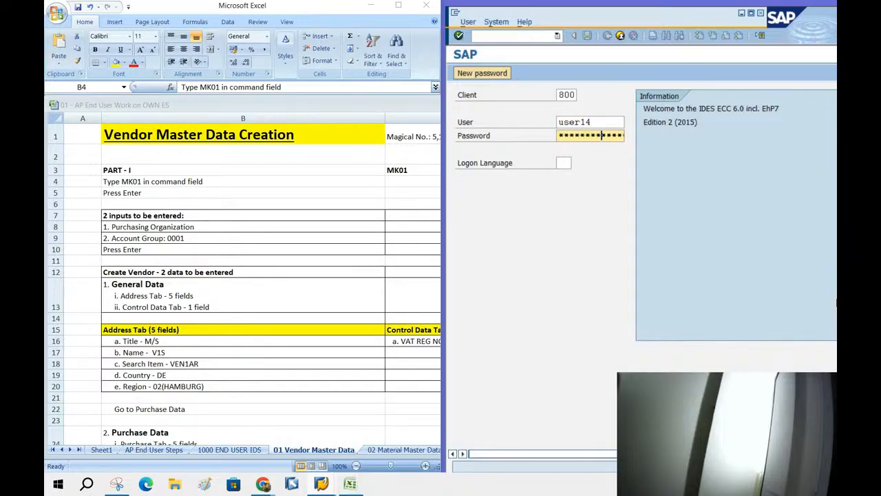
pyautogui.press('Return')
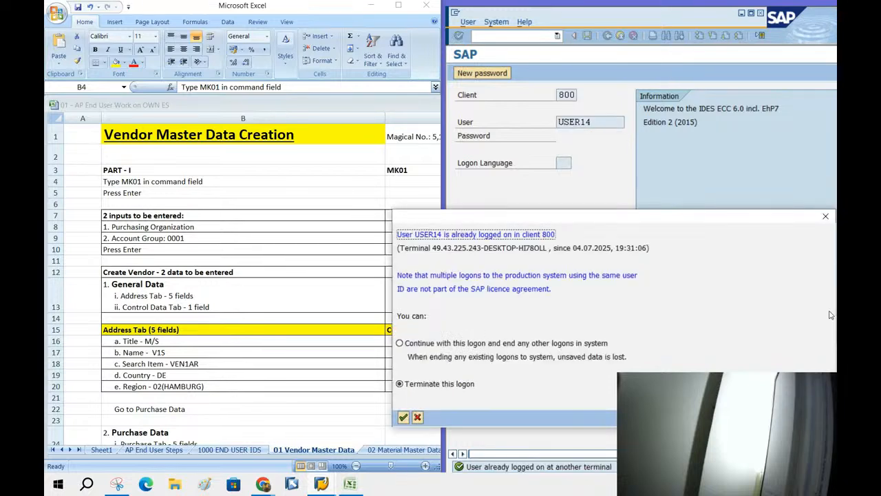
pyautogui.click(410, 350)
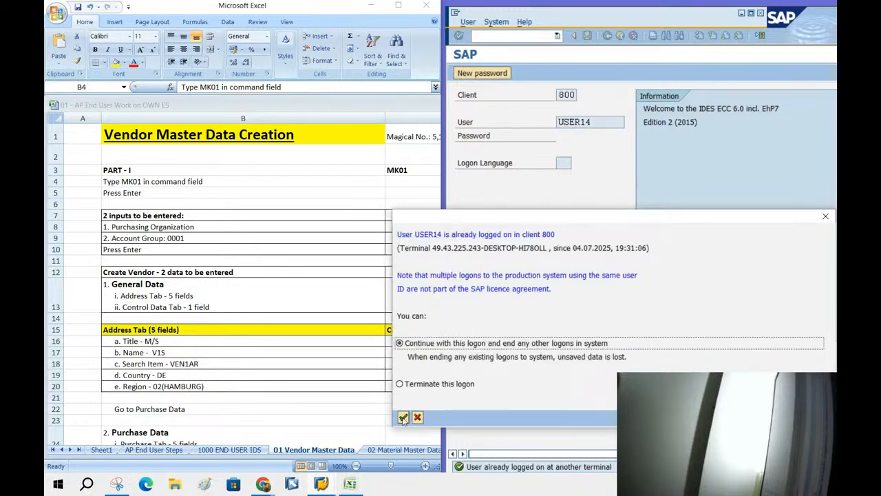
pyautogui.click(404, 417)
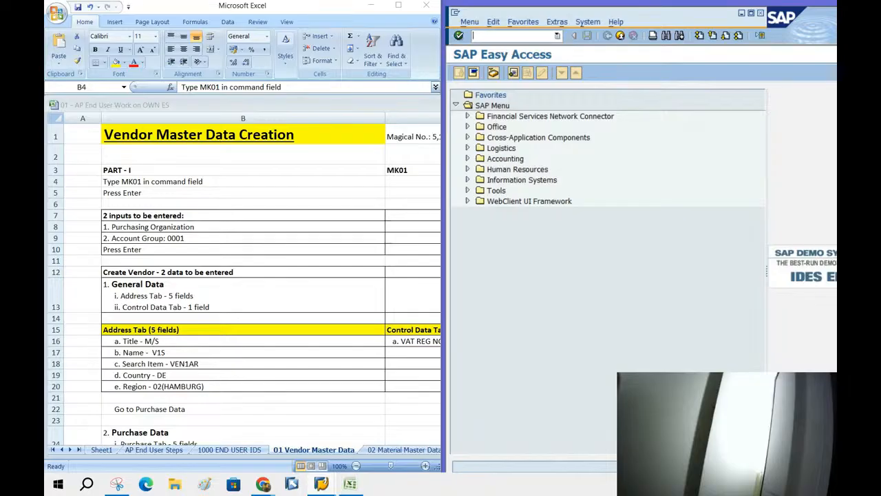
# Start transaction MK01 (Create Vendor) while checking the instruction sheet.
pyautogui.write('mk01')
pyautogui.press('Return')
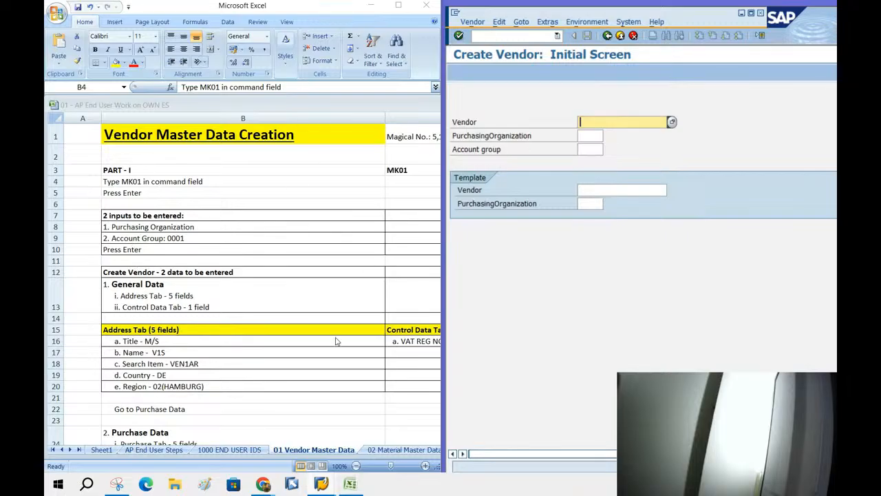
pyautogui.click(123, 219)
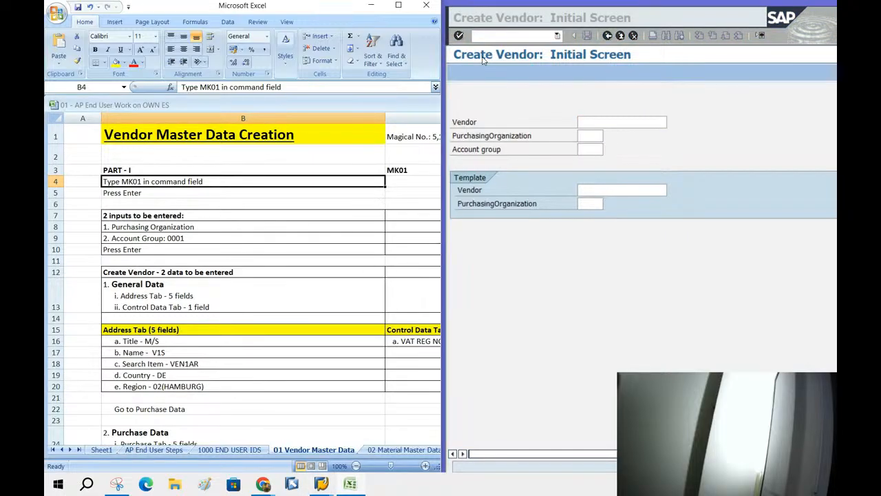
pyautogui.click(486, 56)
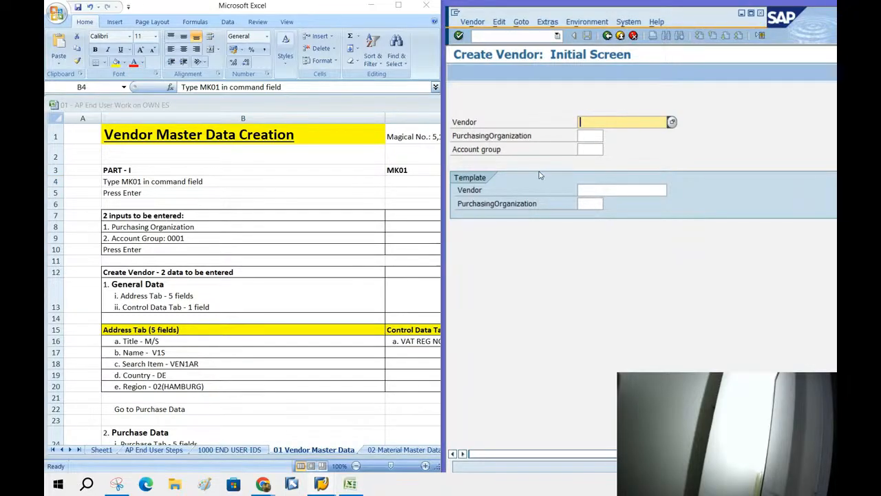
pyautogui.click(470, 140)
pyautogui.click(472, 153)
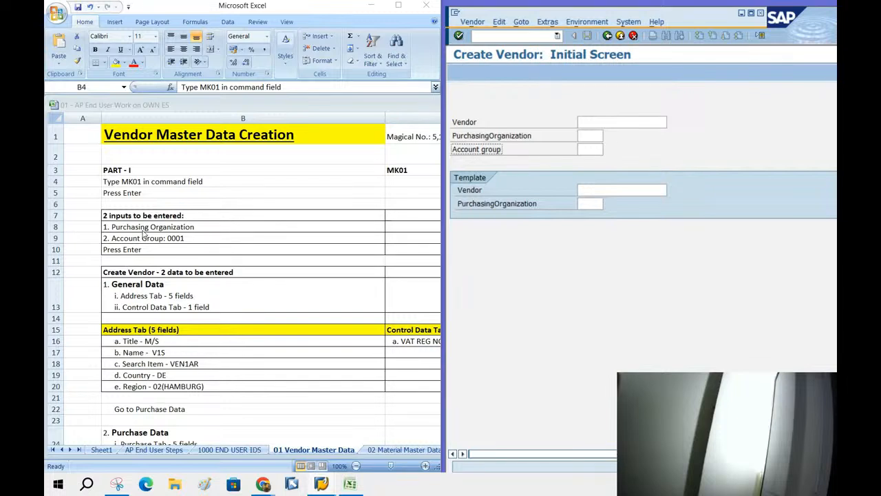
pyautogui.click(495, 138)
# Enter Purchasing Organization 1000 and pick Account group 0001 Vendors from the F4 list.
pyautogui.click(593, 136)
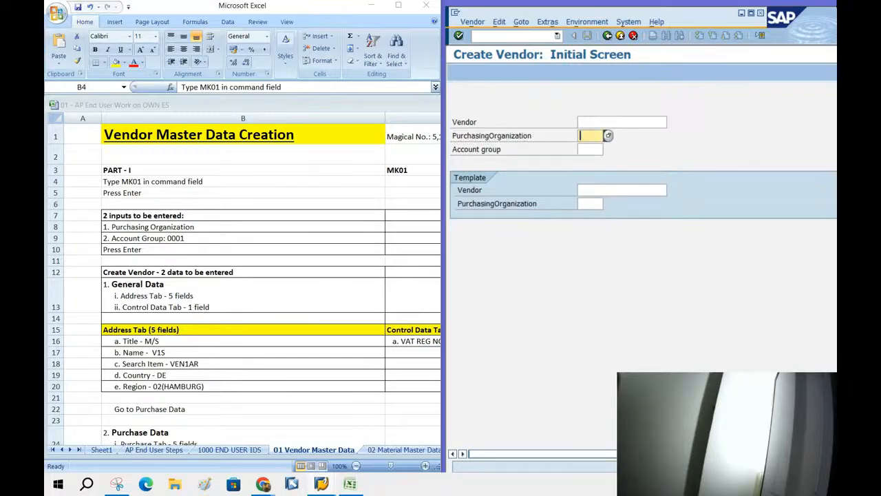
pyautogui.write('1000')
pyautogui.press('Tab')
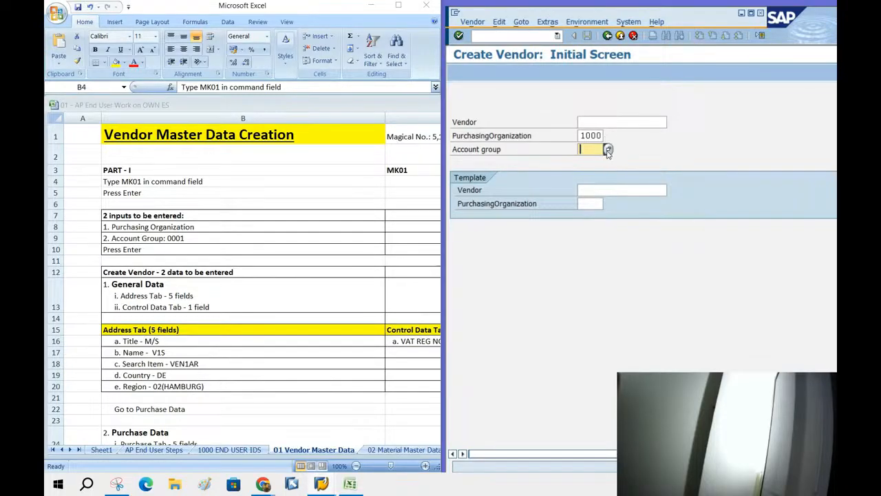
pyautogui.click(609, 149)
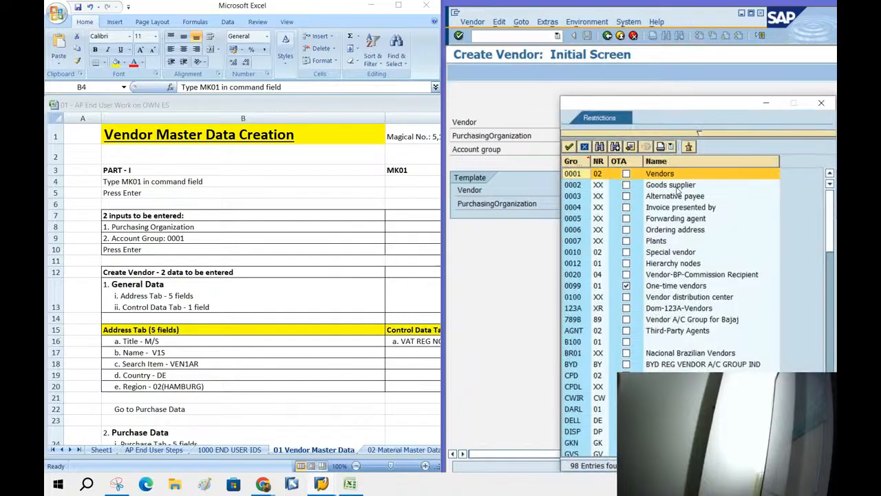
pyautogui.doubleClick(669, 176)
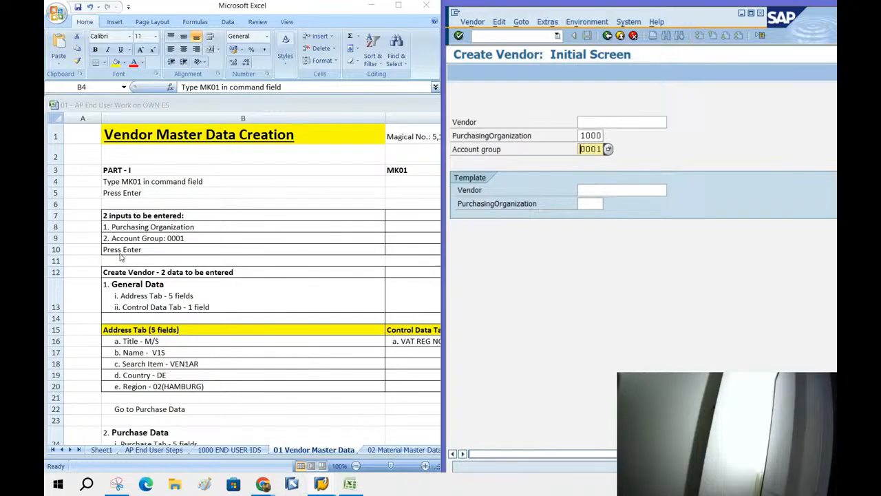
# Proceed to the Create Vendor: Address screen and review the name, country and region notes in the sheet.
pyautogui.press('Return')
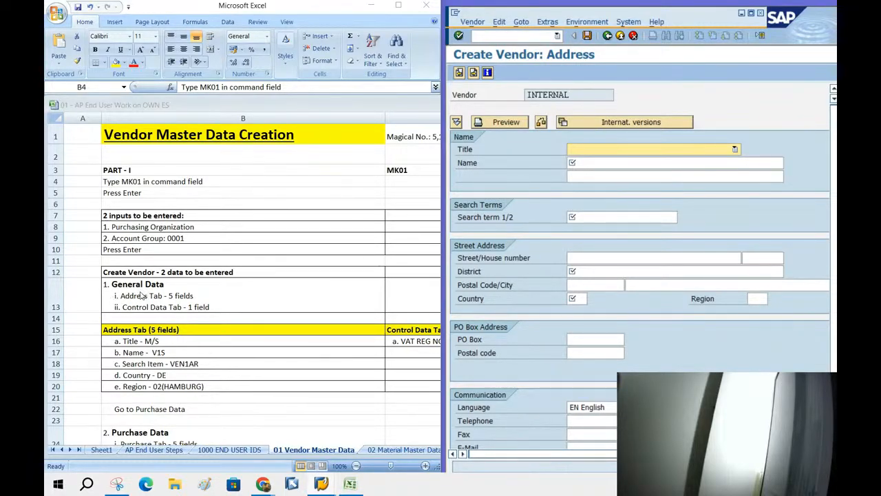
pyautogui.click(527, 72)
pyautogui.click(133, 340)
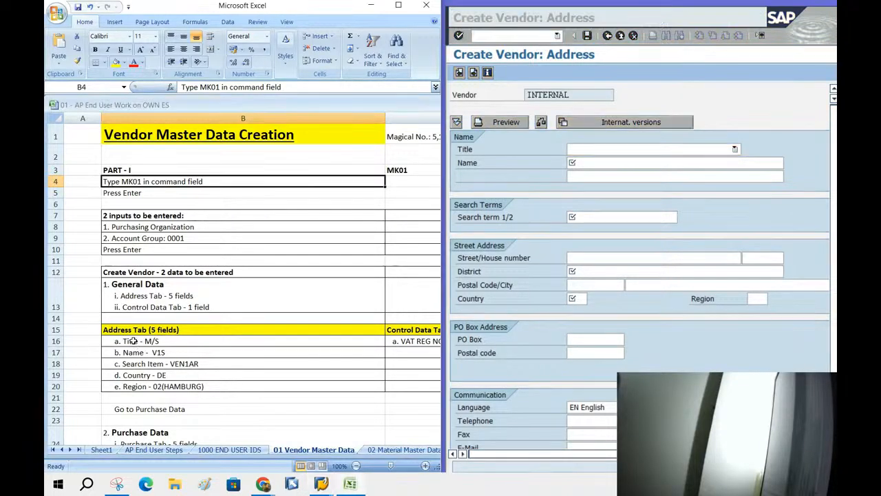
pyautogui.click(134, 355)
pyautogui.click(148, 366)
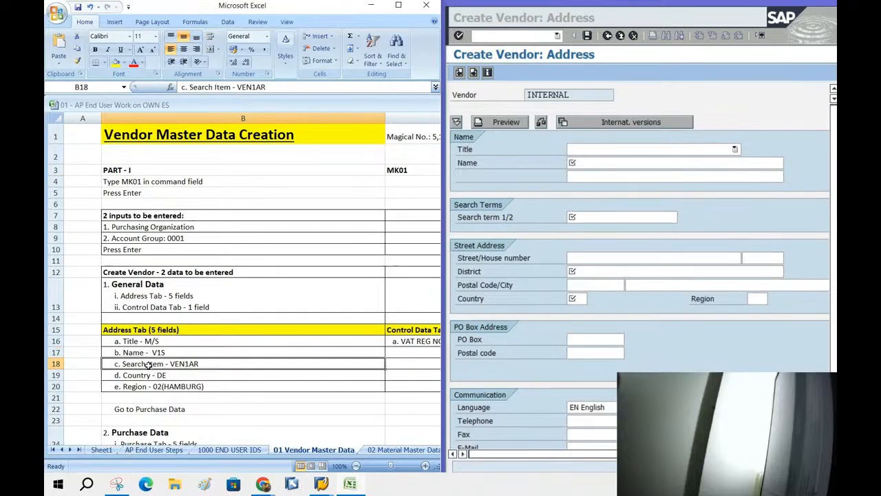
pyautogui.click(148, 378)
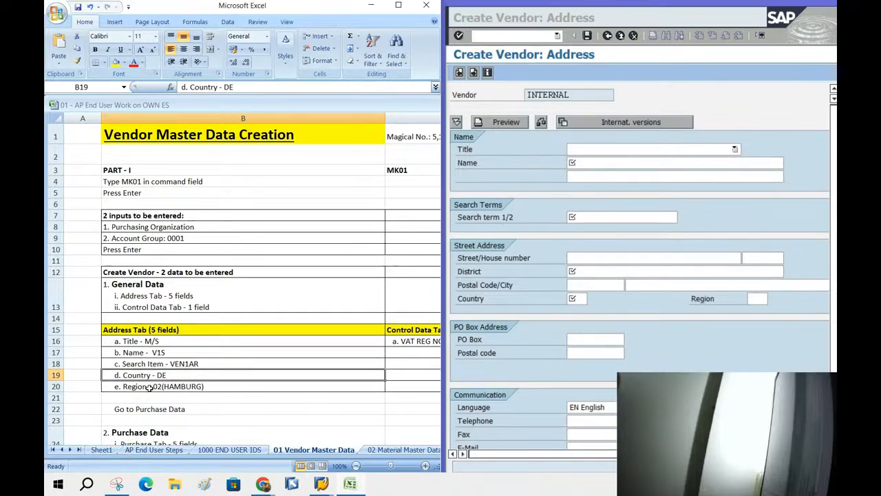
pyautogui.click(150, 388)
# Choose Company as the vendor's Title.
pyautogui.click(738, 149)
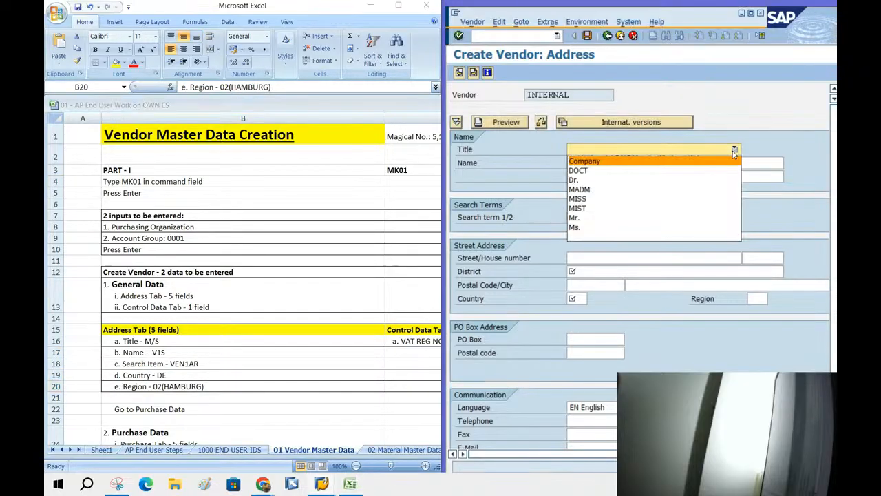
pyautogui.click(585, 162)
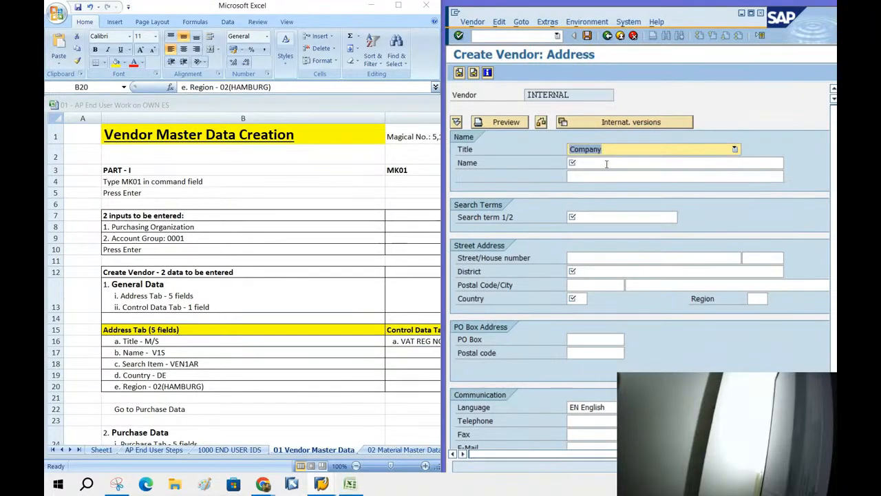
pyautogui.click(607, 163)
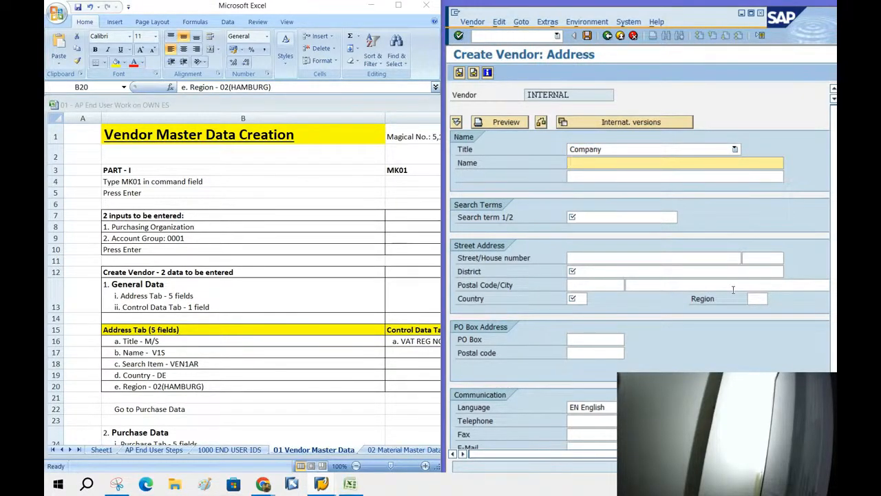
# Enter the vendor's name and set search term 1/2 to V1S1000.
pyautogui.write('VENDOR -1 SURY')
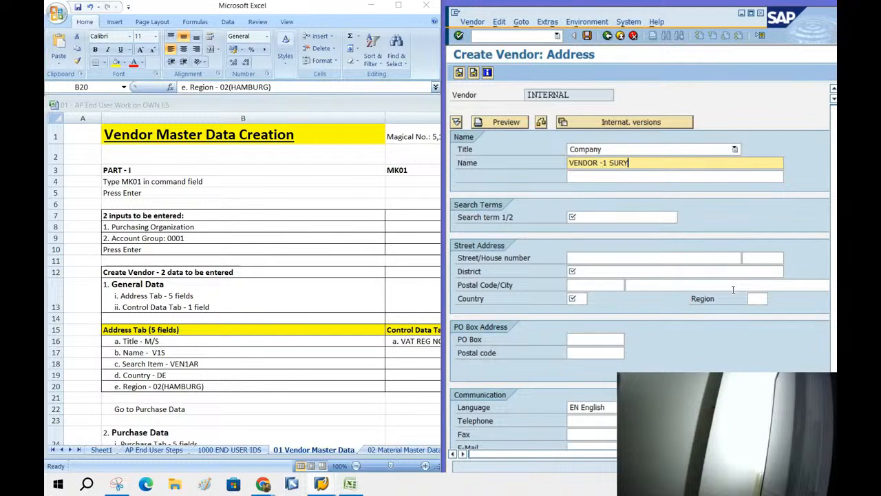
pyautogui.write('A-1')
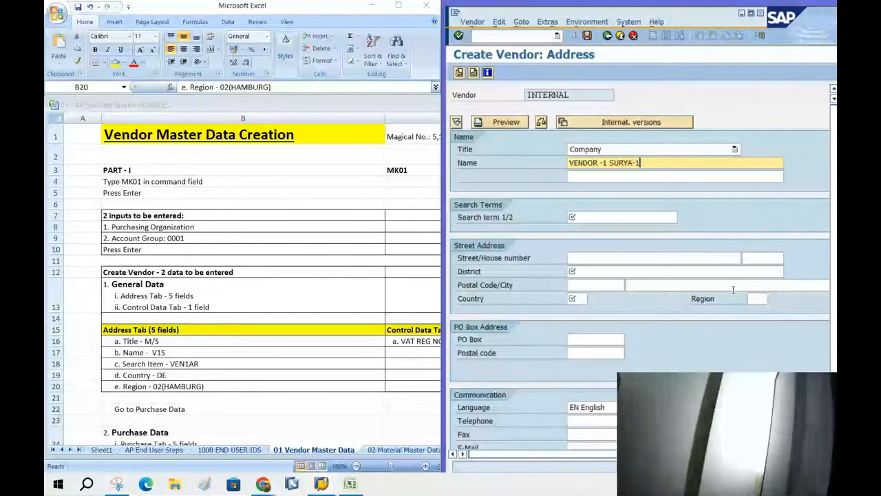
pyautogui.write('000ES')
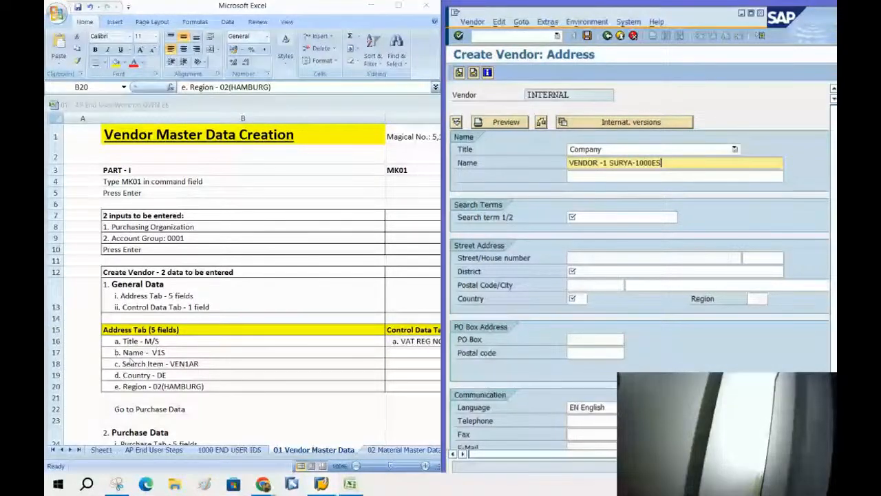
pyautogui.click(585, 217)
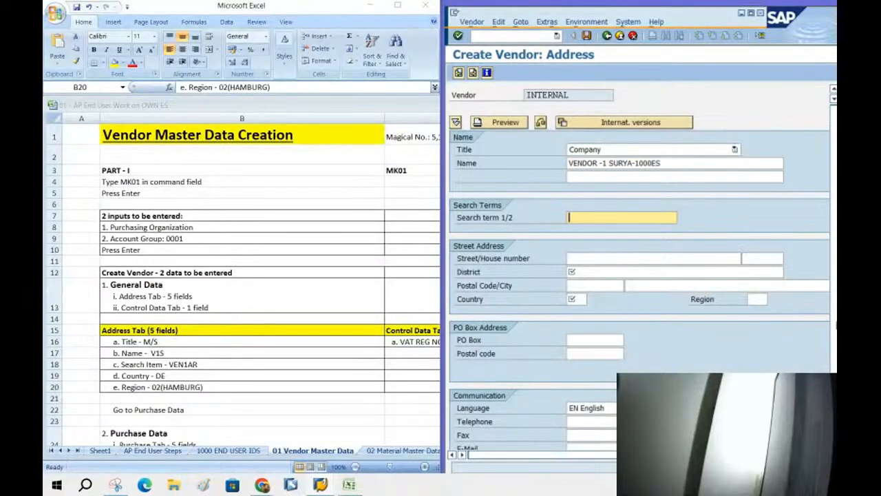
pyautogui.write('V1S1000')
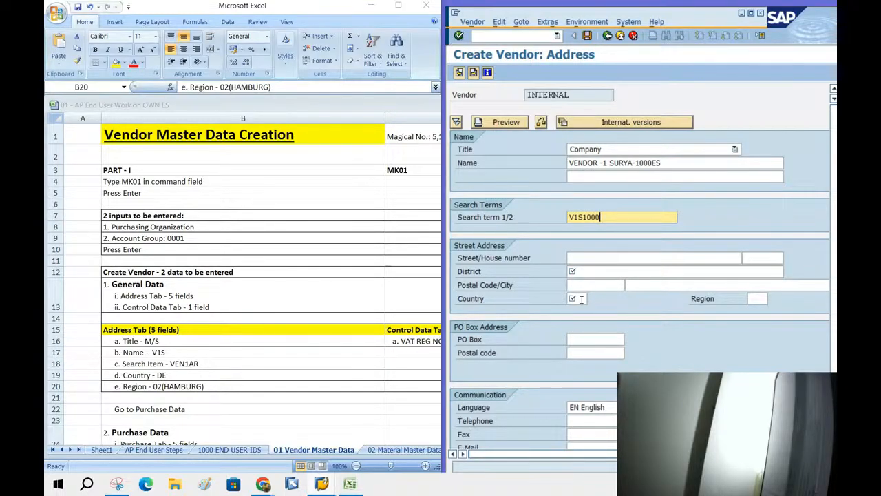
# Set the vendor's country to DE, region to 02 (Hamburg) and district to DISTRICT 1.
pyautogui.click(580, 298)
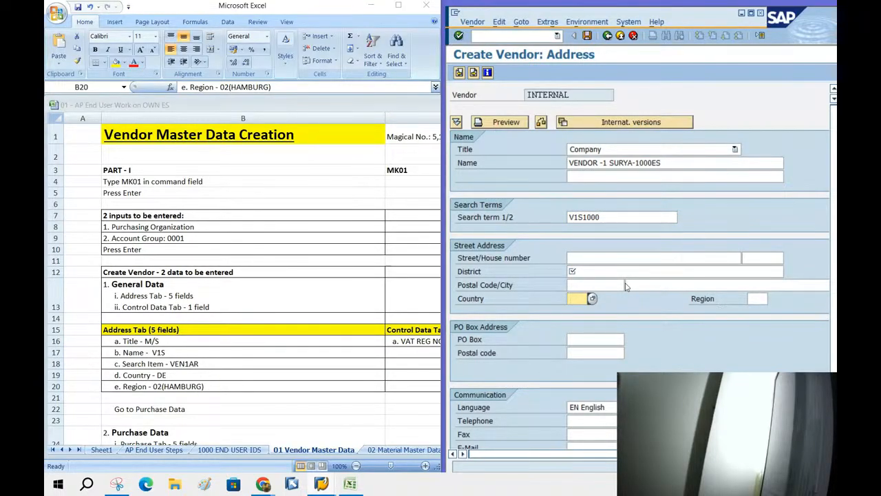
pyautogui.click(593, 298)
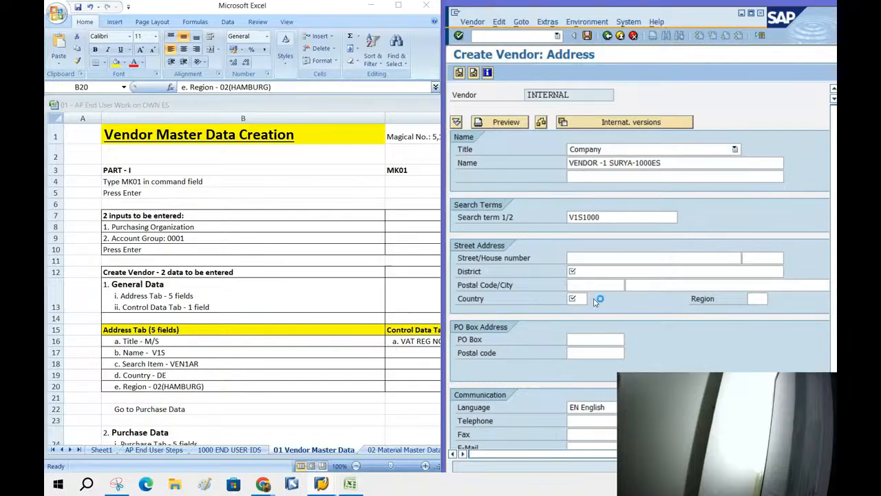
pyautogui.scroll(-14, 643, 352)
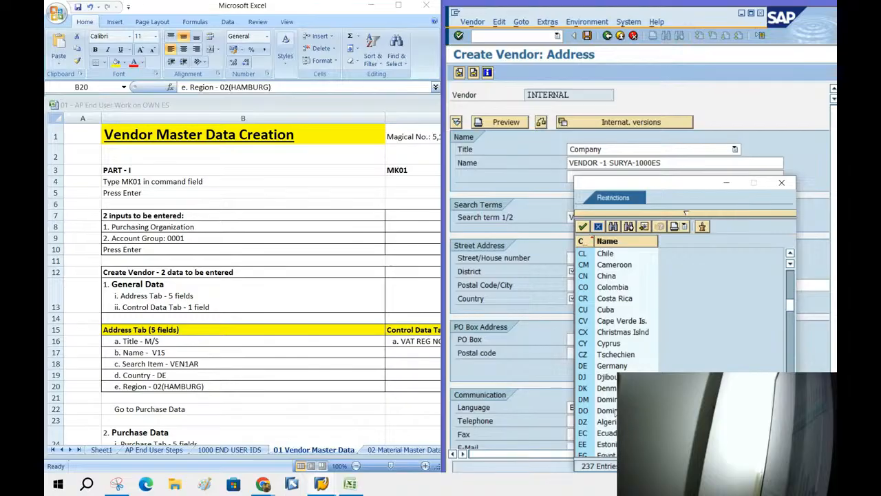
pyautogui.click(618, 367)
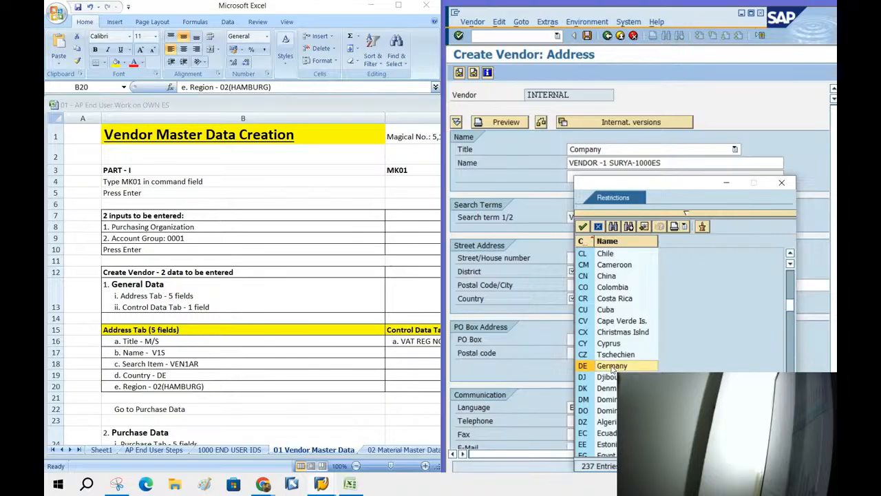
pyautogui.doubleClick(611, 366)
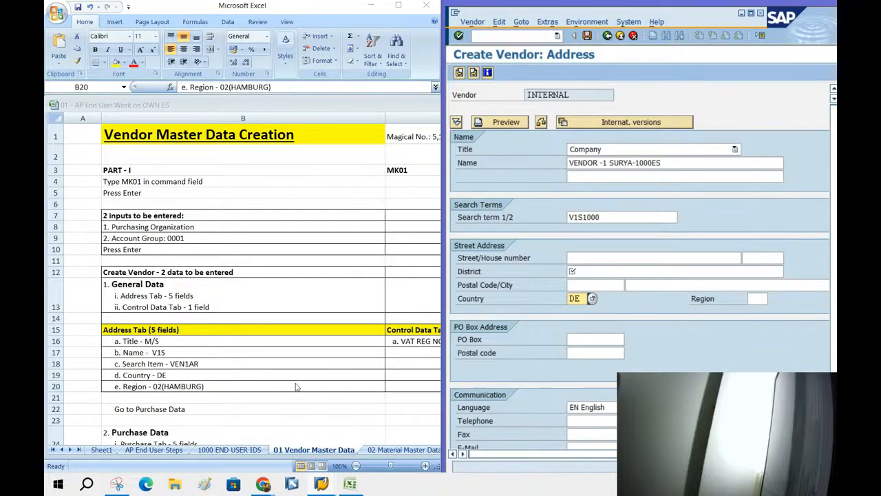
pyautogui.click(758, 296)
pyautogui.click(773, 297)
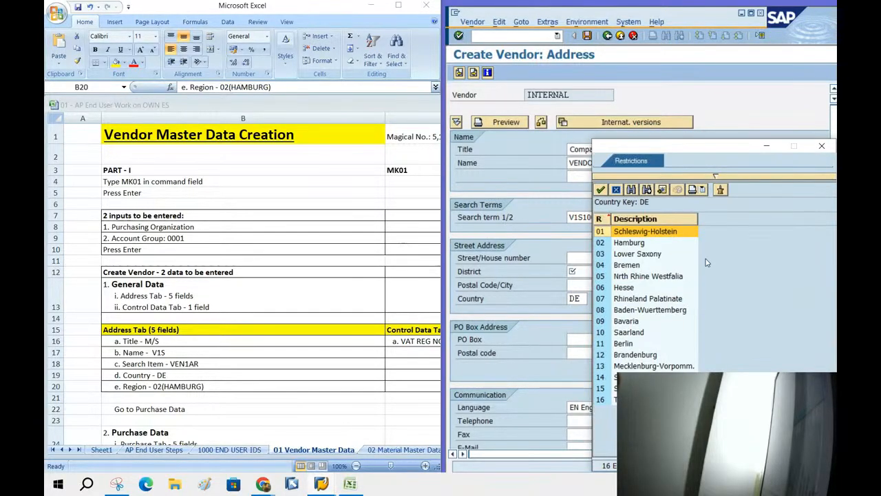
pyautogui.doubleClick(628, 243)
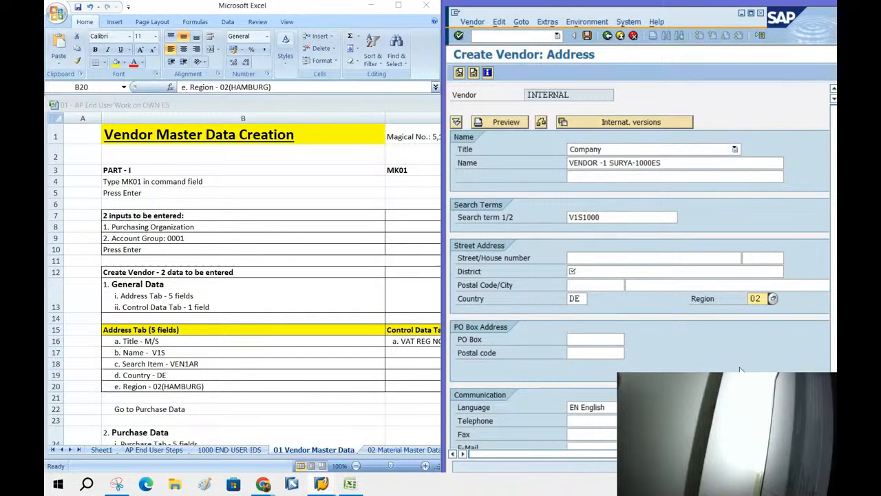
pyautogui.click(590, 272)
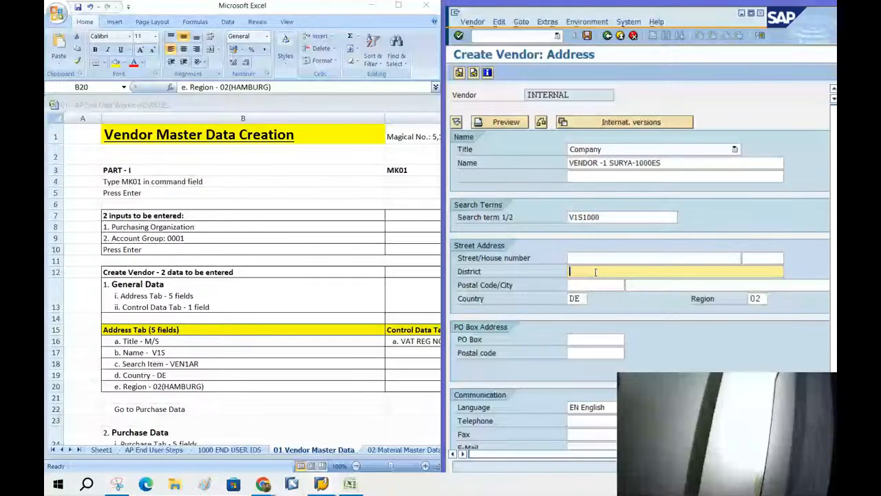
pyautogui.write('DISTRICT 1')
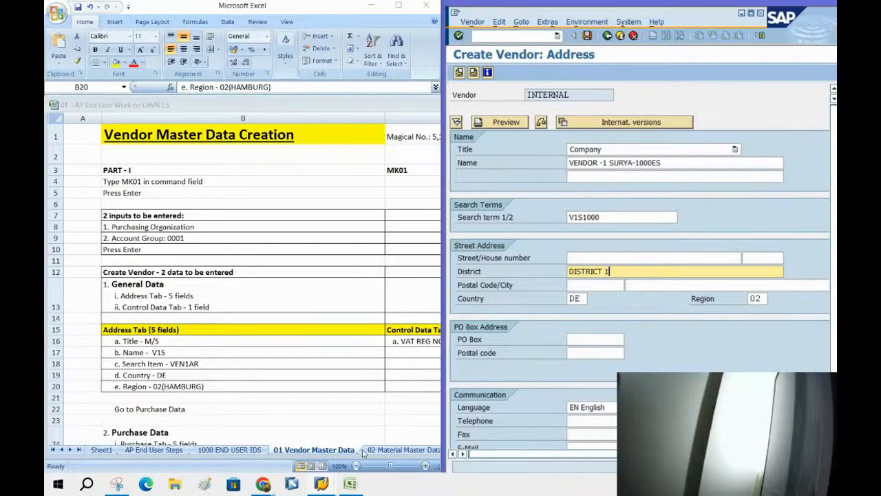
# Maximize the Excel instruction sheet and select cell C16 with the VAT registration number.
pyautogui.click(409, 343)
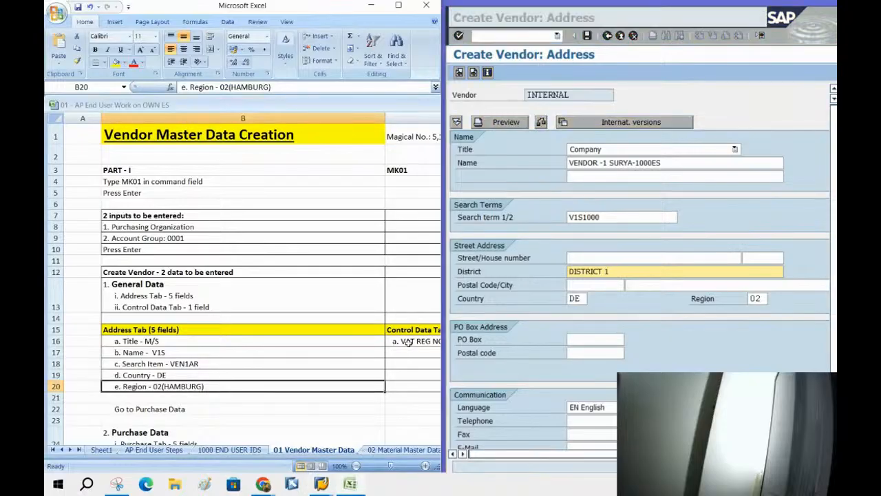
pyautogui.doubleClick(354, 12)
pyautogui.click(404, 342)
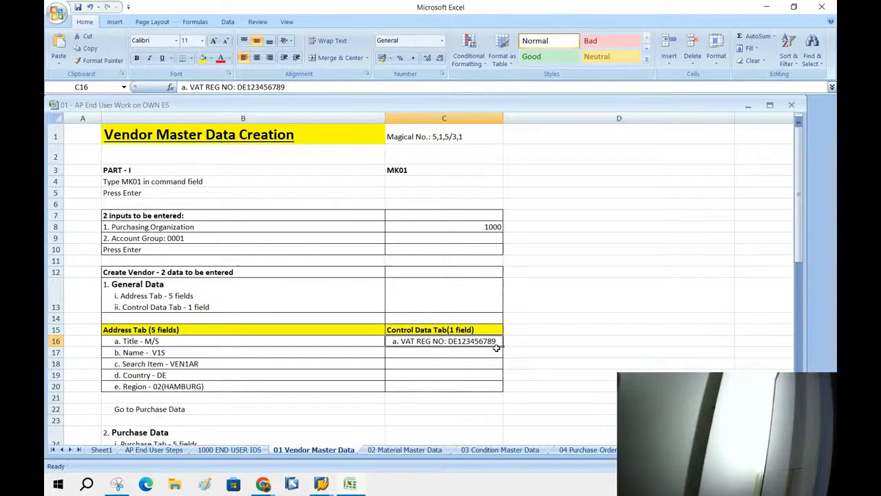
# Enter VAT Reg. No. DE123456789 on the Control screen and advance to Contact persons.
pyautogui.click(320, 484)
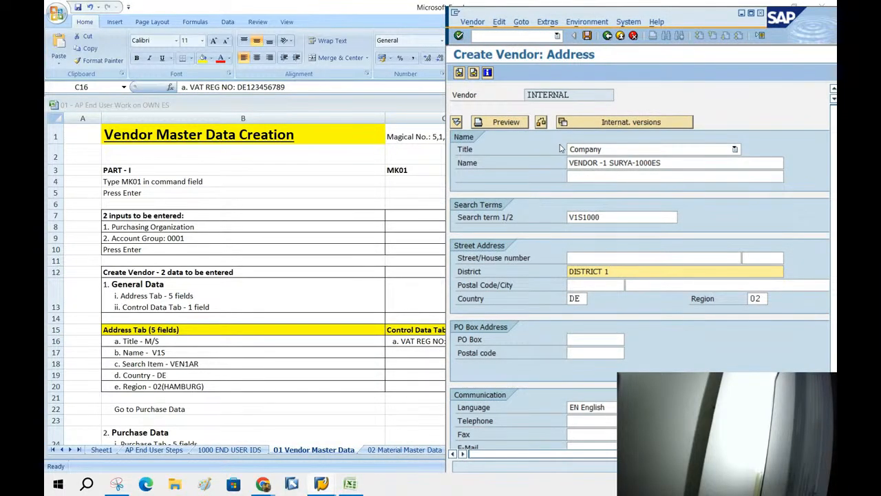
pyautogui.click(473, 73)
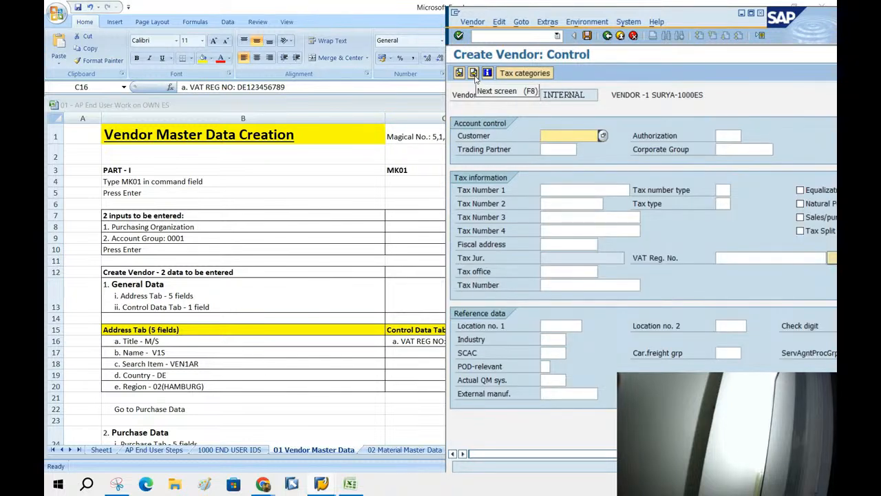
pyautogui.click(737, 259)
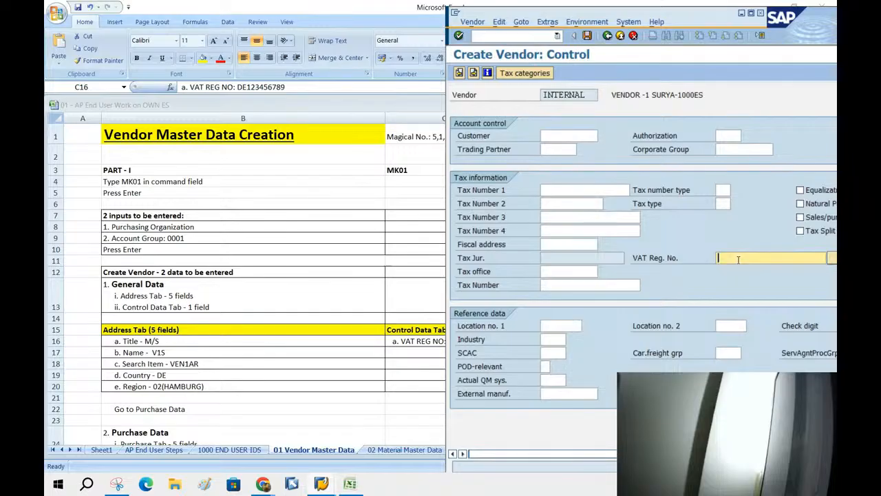
pyautogui.write('DE123456789')
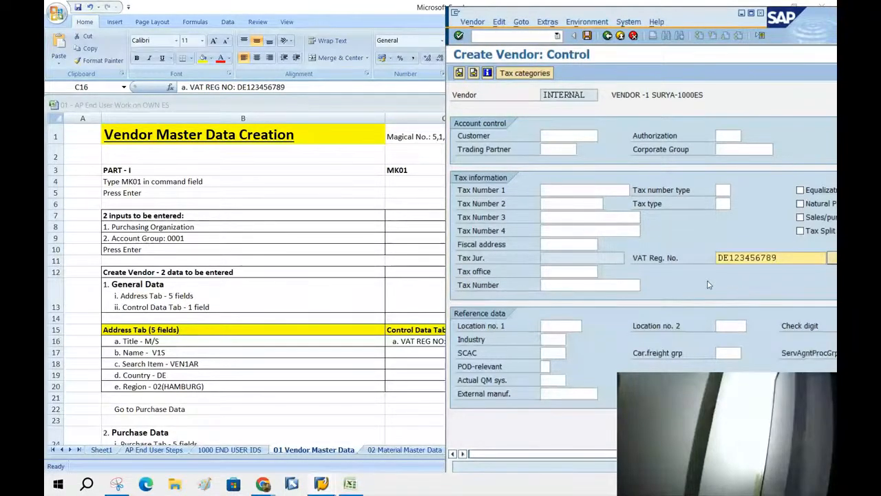
pyautogui.click(473, 73)
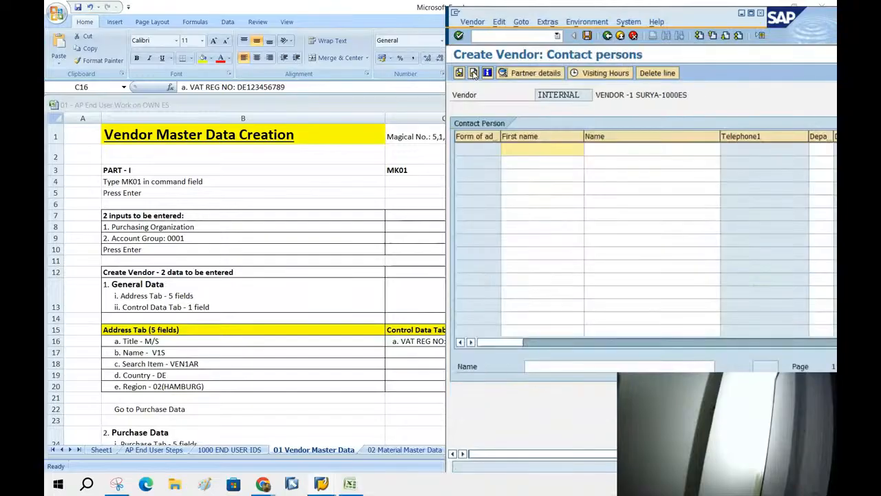
# Advance to Purchasing data and select the Purchase Tab instructions B27:B31 in Excel.
pyautogui.click(473, 72)
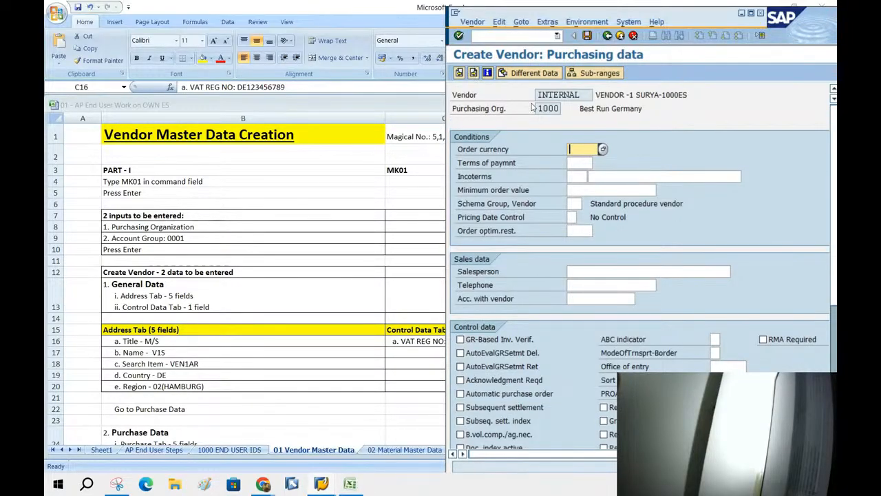
pyautogui.hotkey('alt', 'Tab')
pyautogui.scroll(-6, 282, 265)
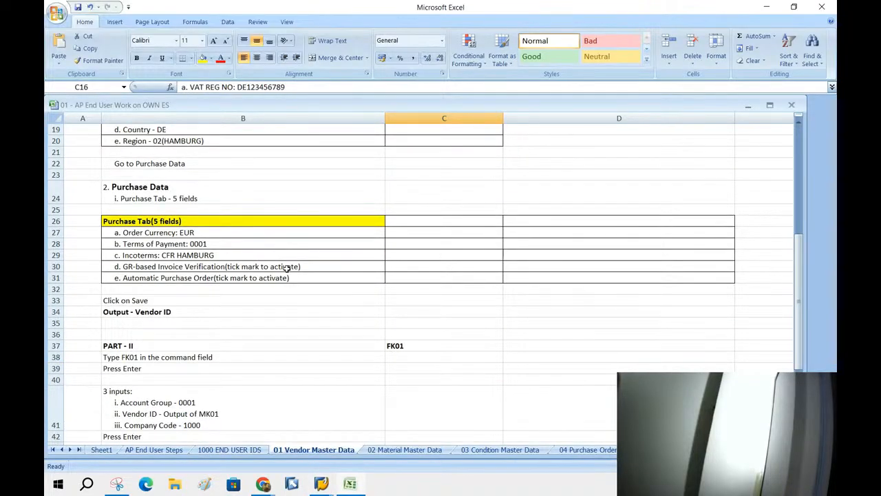
pyautogui.doubleClick(135, 221)
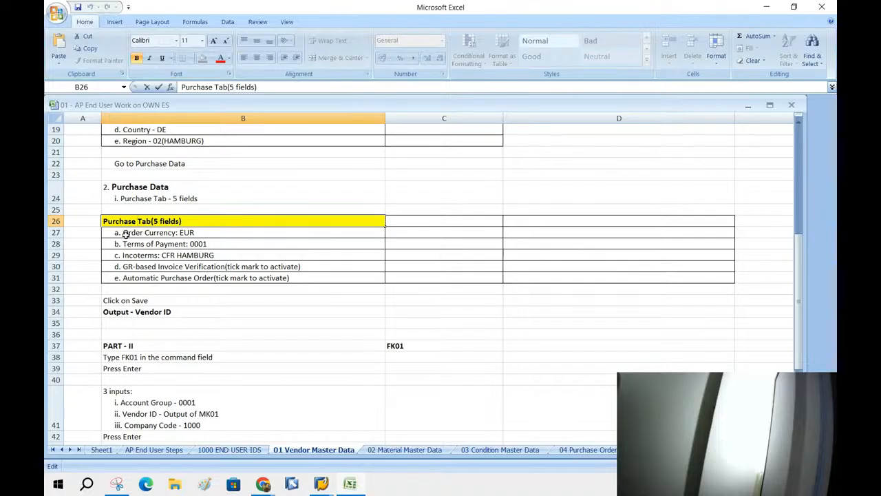
pyautogui.moveTo(127, 234); pyautogui.dragTo(139, 278)
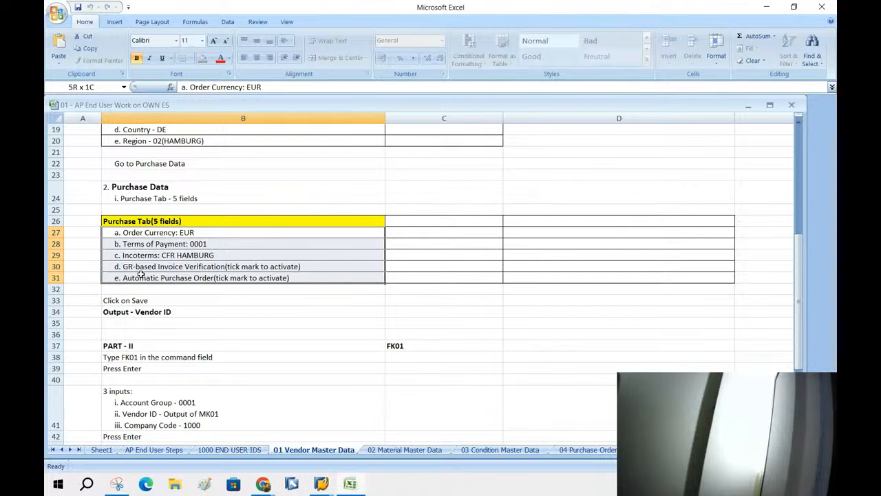
pyautogui.moveTo(140, 233); pyautogui.dragTo(166, 280)
pyautogui.click(166, 279)
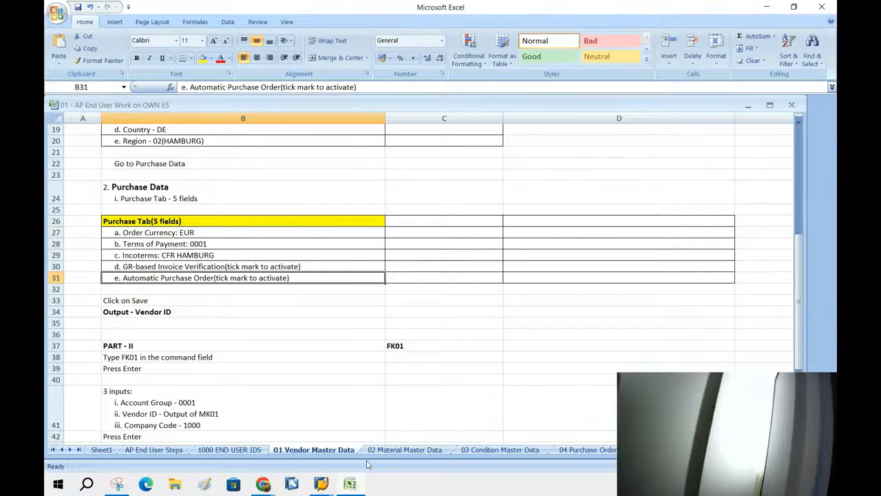
# Set the order currency to EUR from the currency list.
pyautogui.moveTo(320, 483)
pyautogui.click(391, 431)
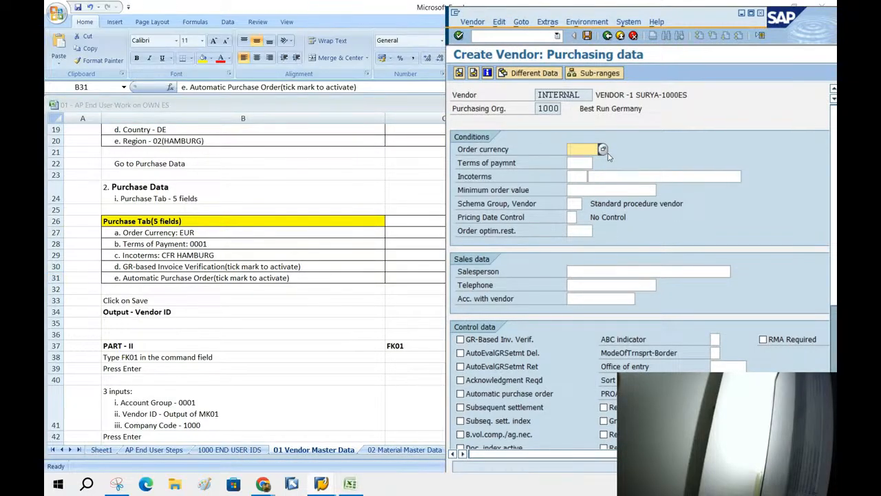
pyautogui.click(602, 151)
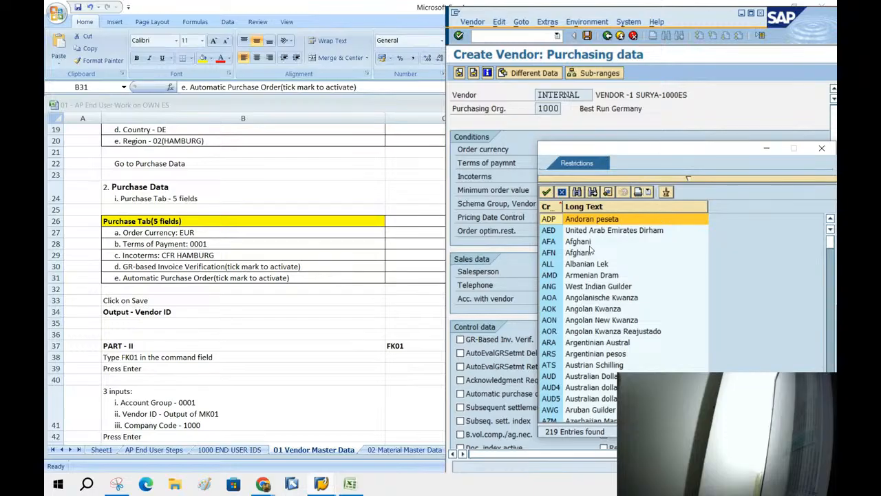
pyautogui.scroll(-5, 597, 318)
pyautogui.scroll(-13, 601, 333)
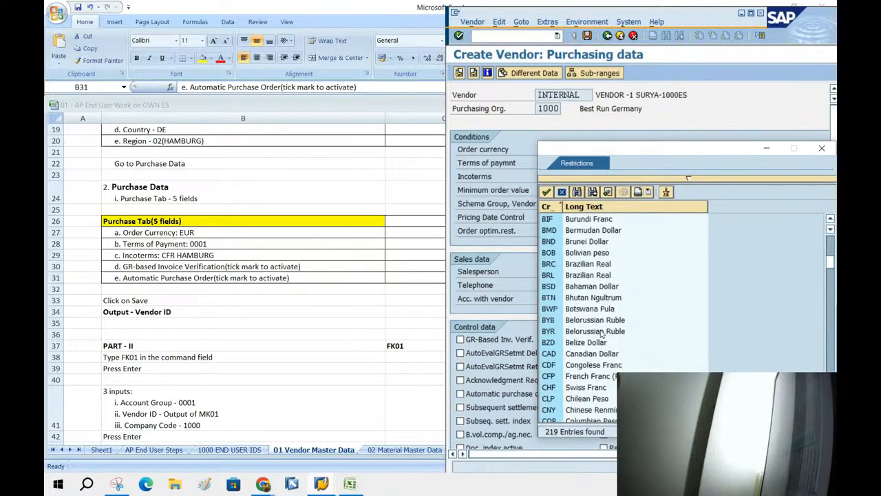
pyautogui.scroll(-1, 600, 333)
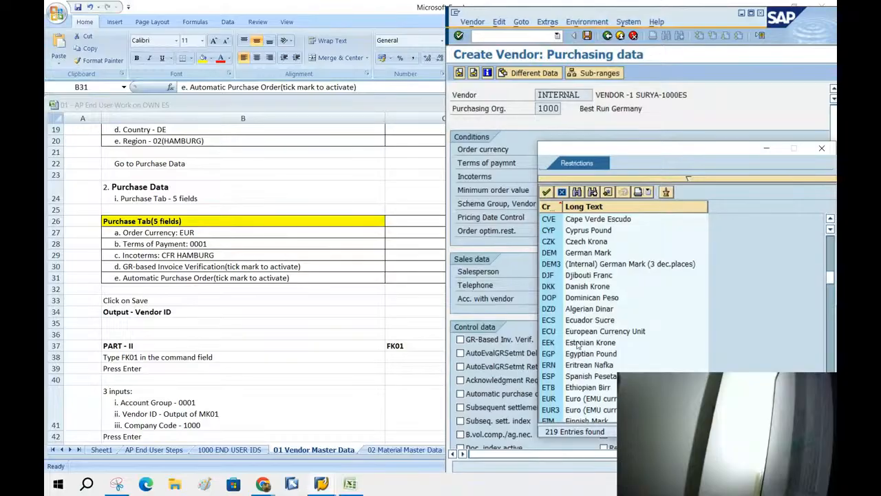
pyautogui.click(572, 402)
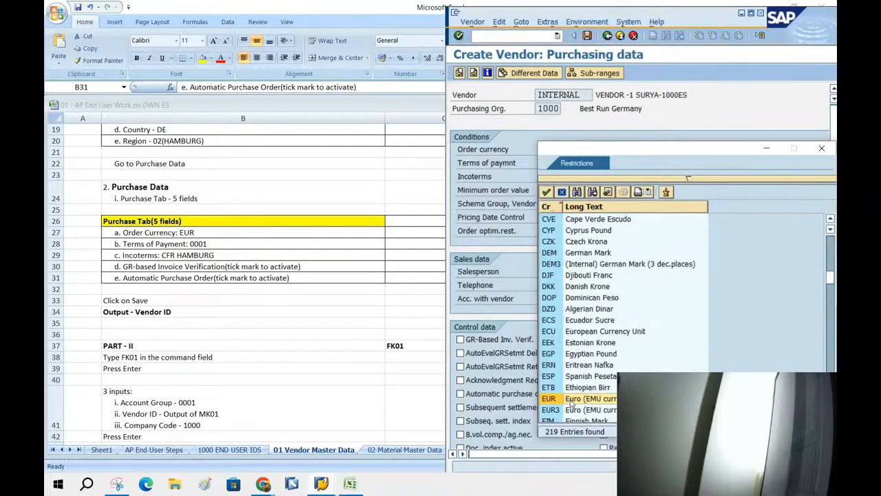
pyautogui.doubleClick(571, 402)
# Compare the payment term options and set terms of payment to 0001.
pyautogui.click(590, 163)
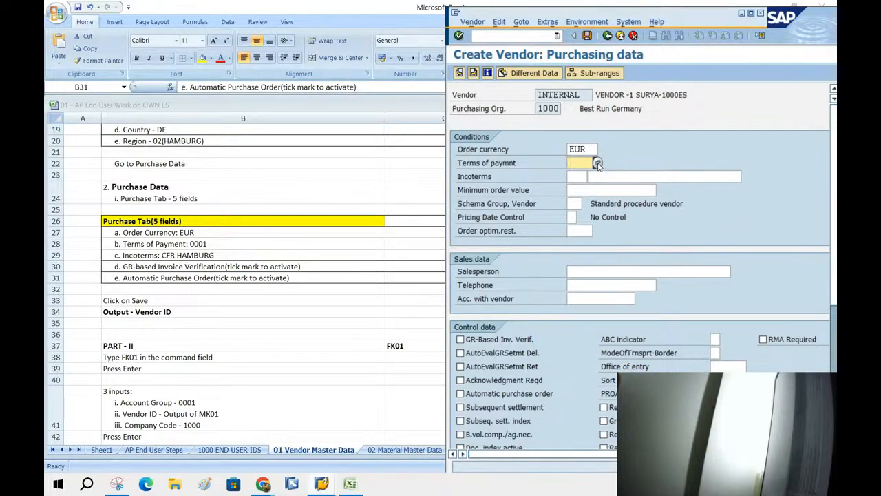
pyautogui.click(598, 163)
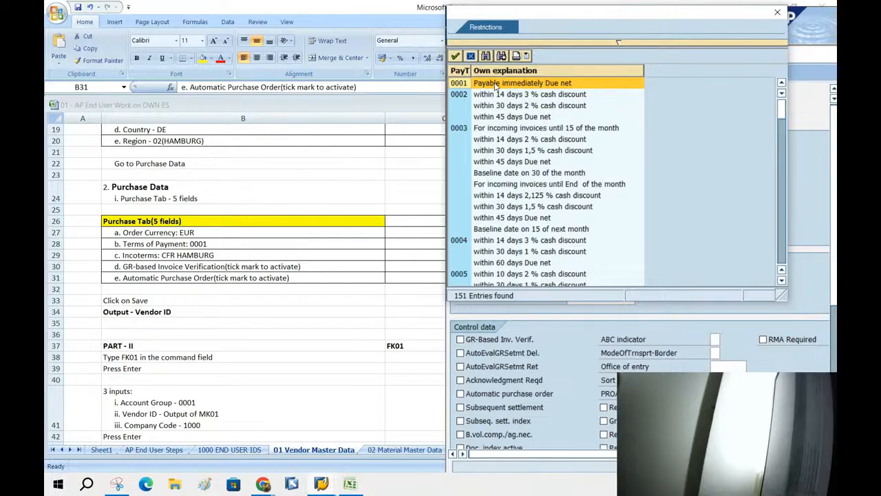
pyautogui.click(459, 96)
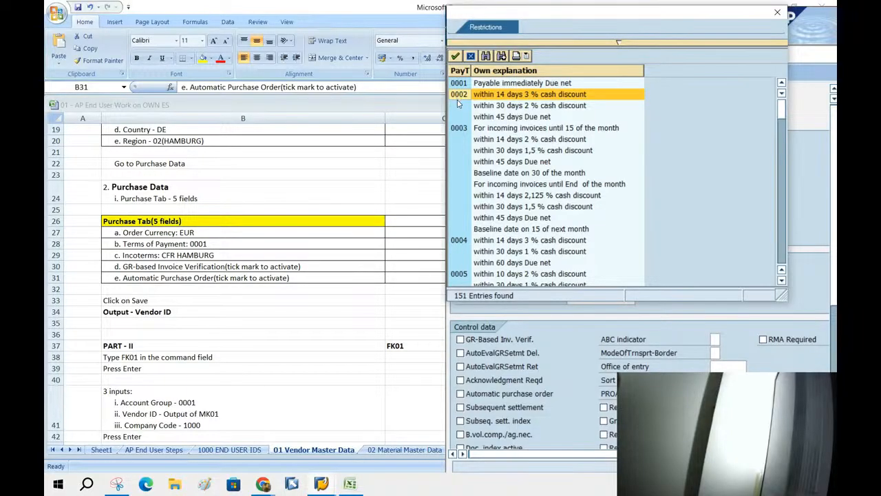
pyautogui.click(532, 117)
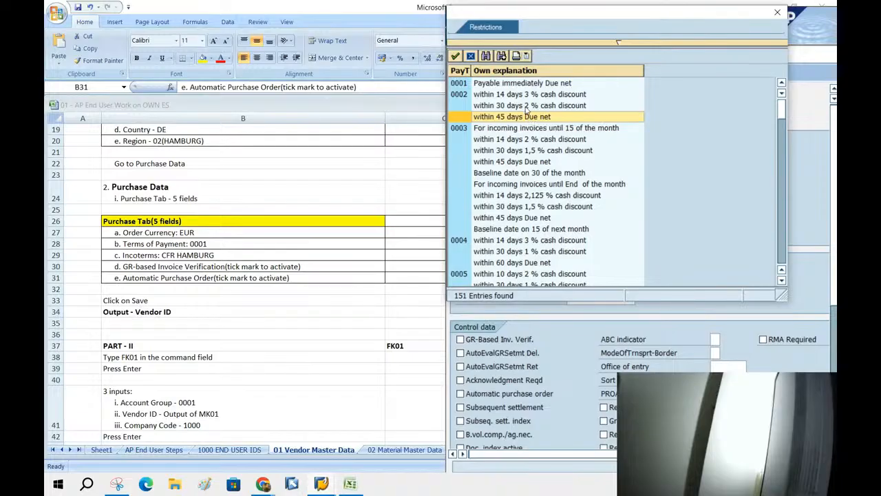
pyautogui.click(527, 107)
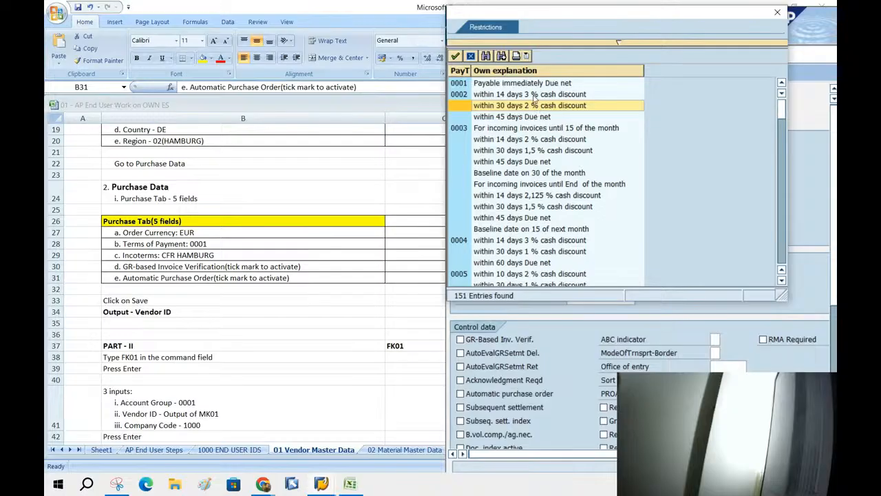
pyautogui.click(534, 96)
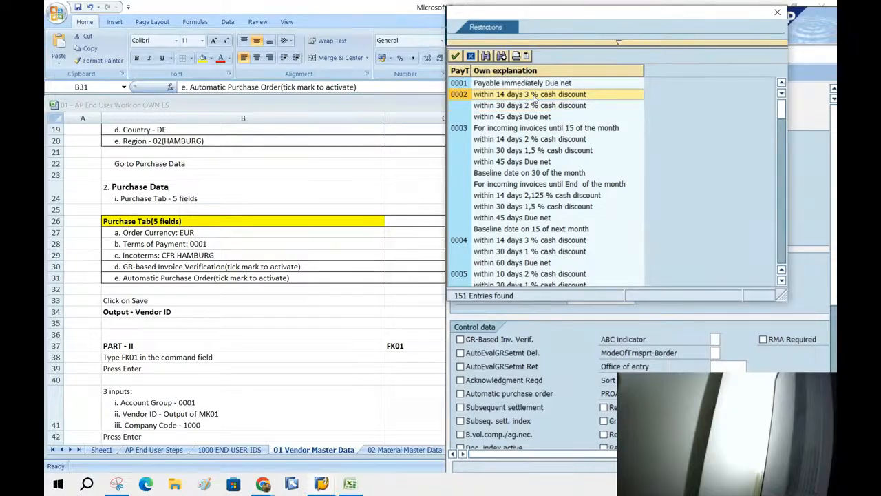
pyautogui.doubleClick(480, 84)
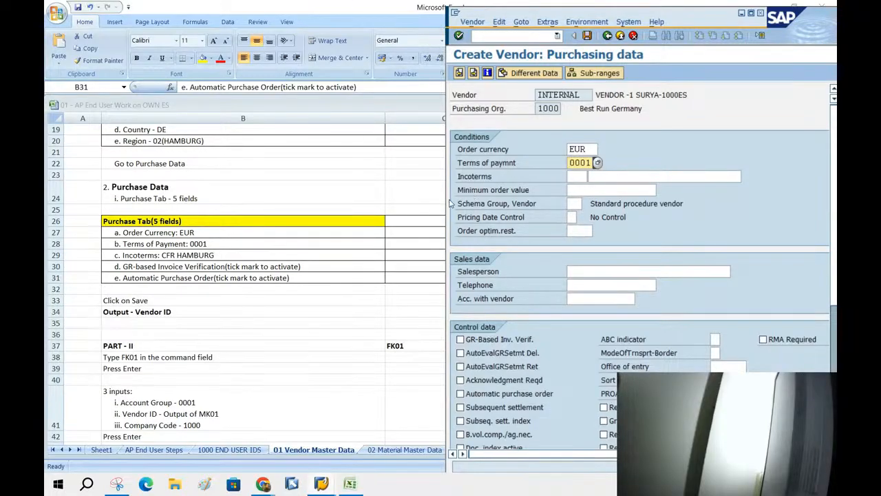
pyautogui.click(579, 177)
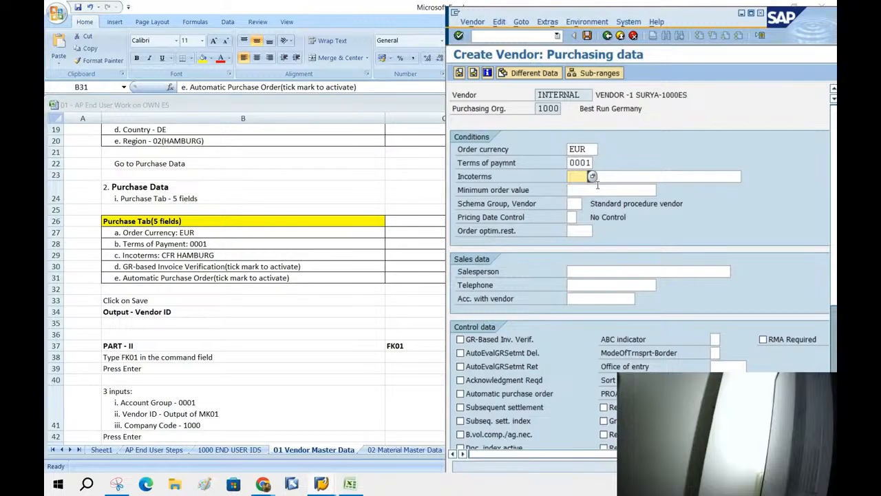
# Choose CFR from the Incoterms value list.
pyautogui.click(592, 177)
pyautogui.doubleClick(608, 248)
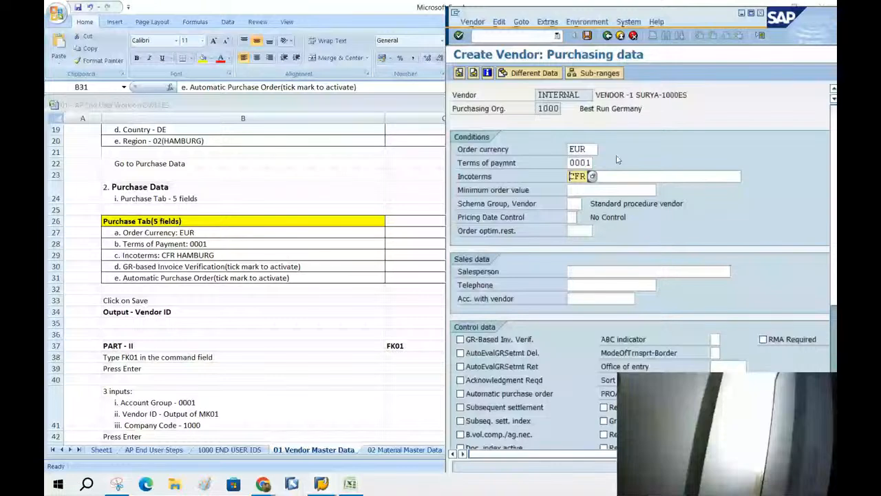
pyautogui.click(573, 301)
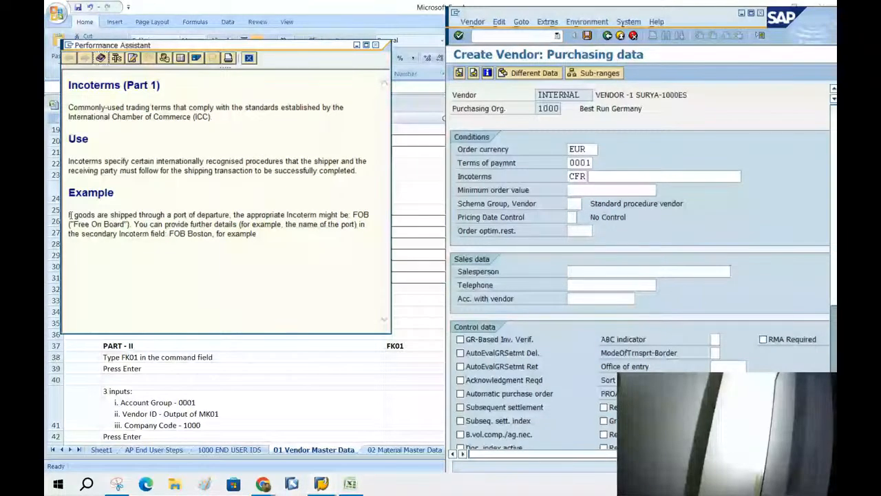
# Highlight the port examples, such as FOB Boston, in the Incoterms help text.
pyautogui.moveTo(70, 215); pyautogui.dragTo(364, 229)
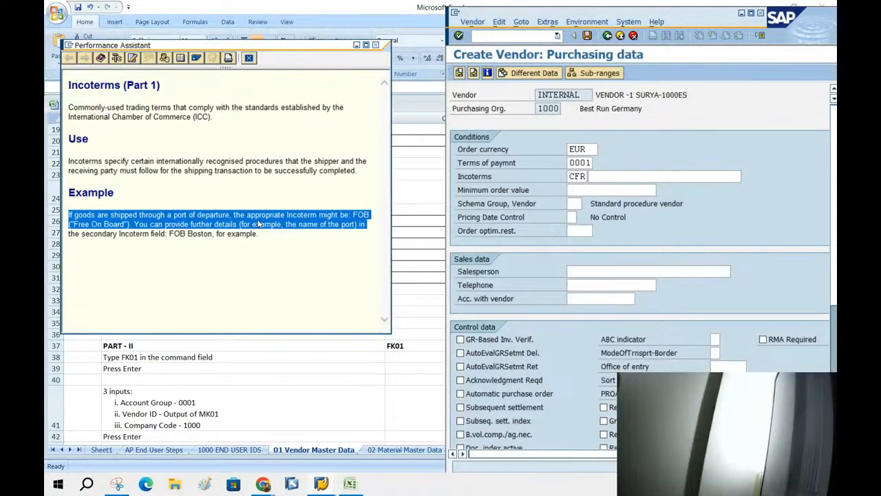
pyautogui.click(335, 232)
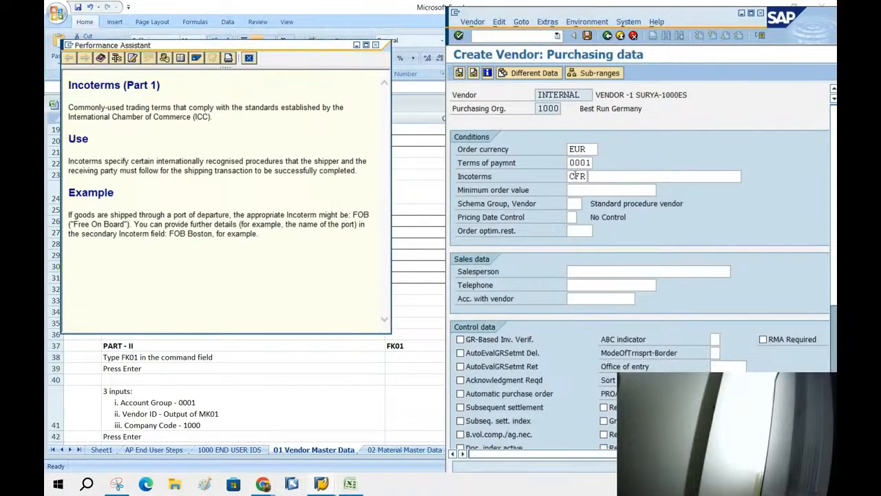
pyautogui.click(631, 177)
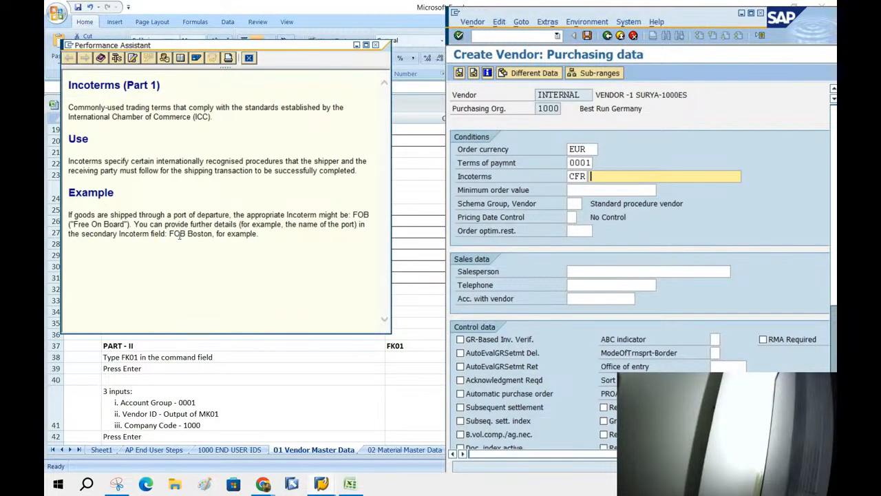
pyautogui.moveTo(171, 234); pyautogui.dragTo(209, 232)
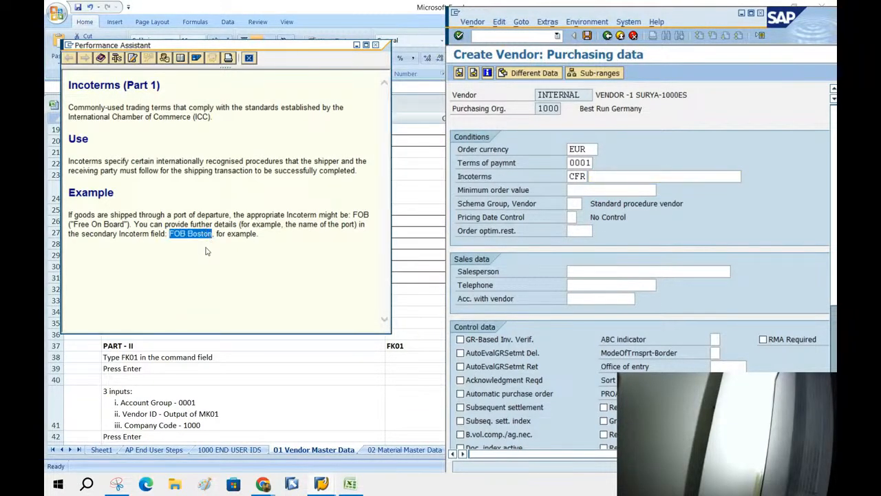
pyautogui.click(206, 249)
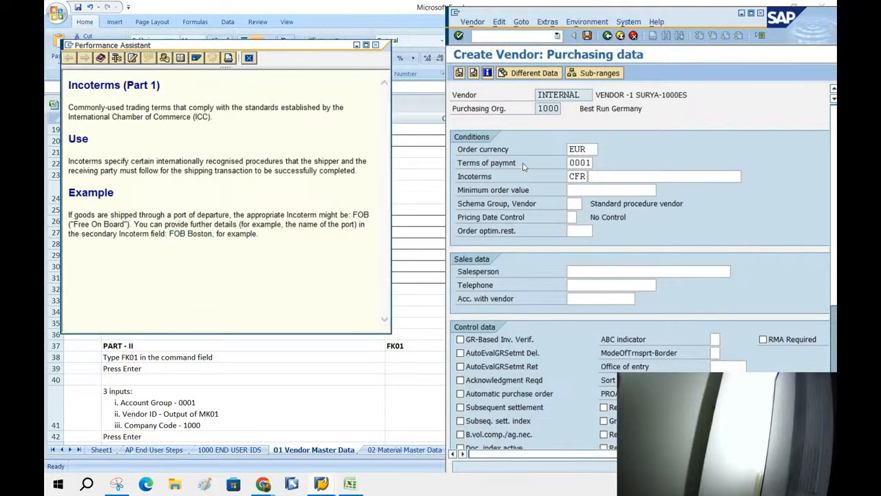
# Type BERLIN as the Incoterms place beside CFR, correcting the mistyped entries.
pyautogui.click(615, 175)
pyautogui.write('GHA')
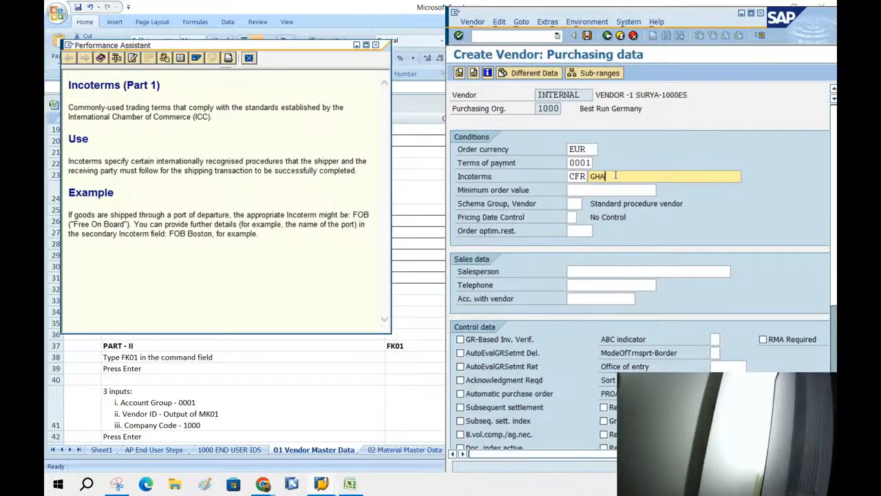
pyautogui.press('BackSpace')
pyautogui.press('BackSpace')
pyautogui.press('BackSpace')
pyautogui.write('HABURG')
pyautogui.press('BackSpace')
pyautogui.press('BackSpace')
pyautogui.press('BackSpace')
pyautogui.press('BackSpace')
pyautogui.press('BackSpace')
pyautogui.press('BackSpace')
pyautogui.write('B')
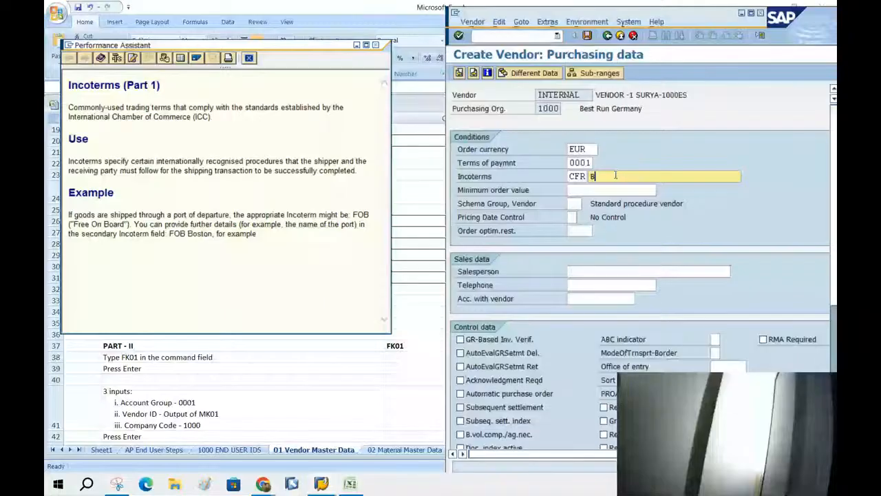
pyautogui.write('ERLIN')
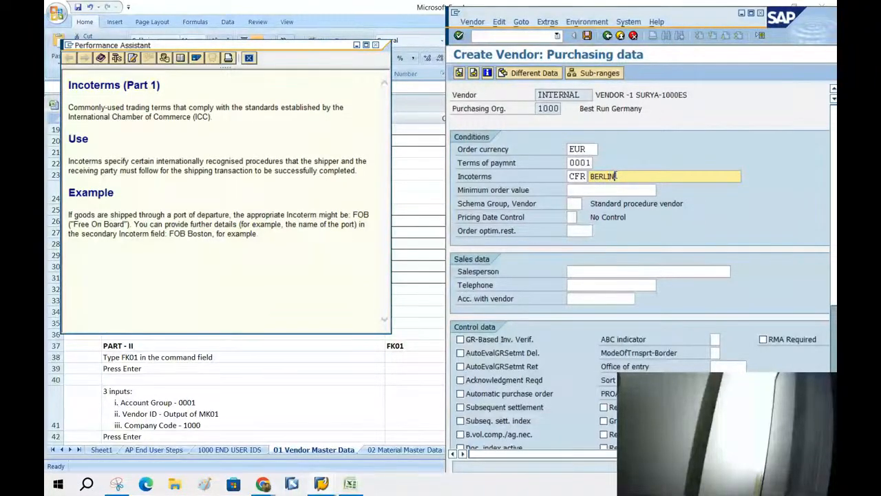
pyautogui.click(607, 217)
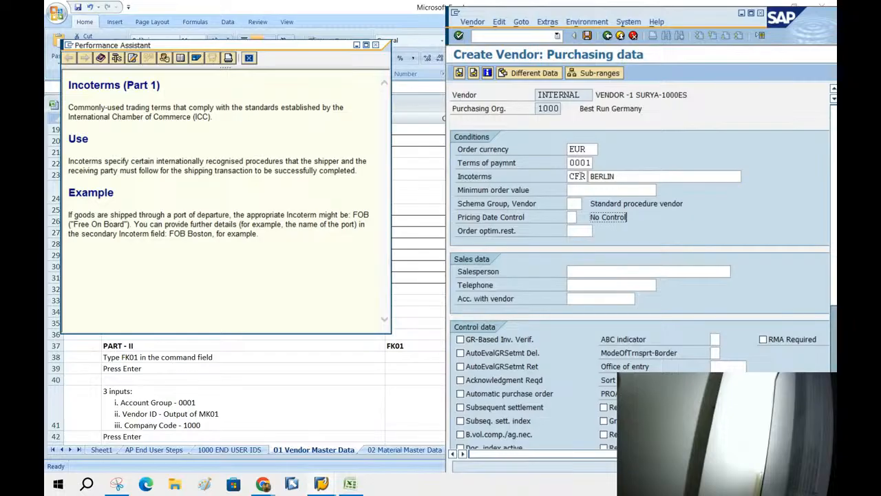
pyautogui.doubleClick(580, 176)
pyautogui.click(592, 178)
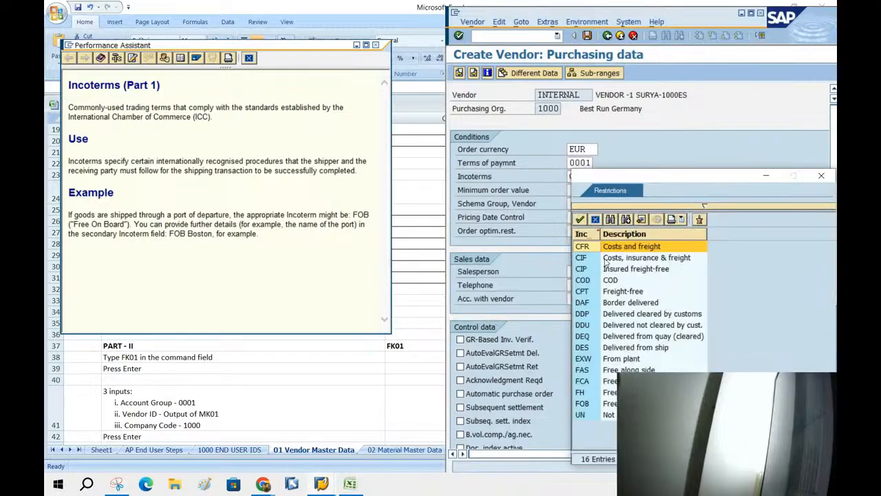
# Browse the CFR, CIF and FOB entries in the Incoterms value list.
pyautogui.click(645, 248)
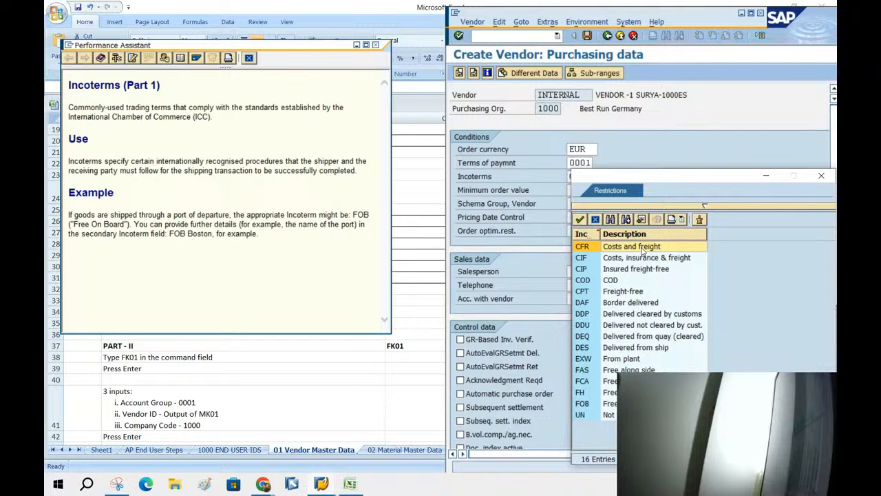
pyautogui.click(613, 259)
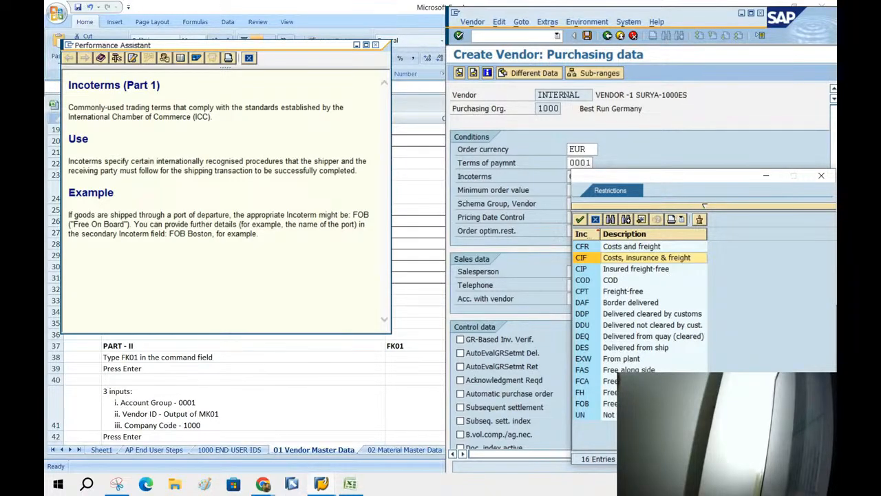
pyautogui.click(618, 403)
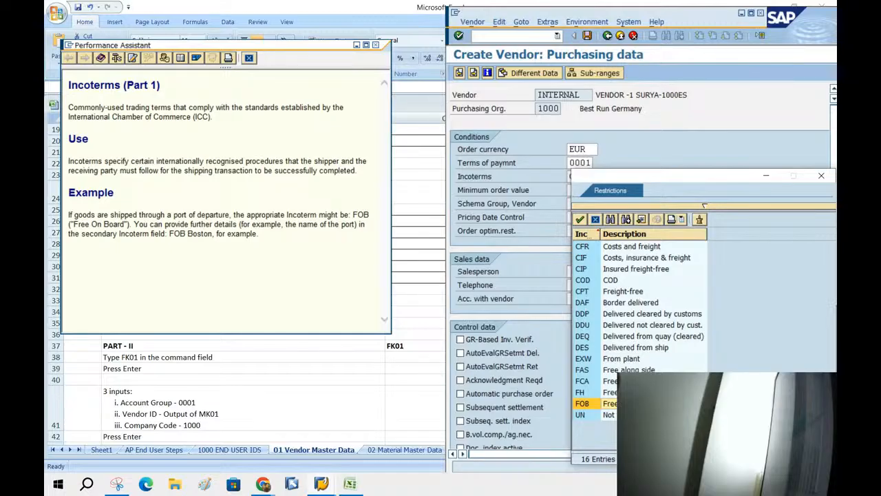
# Highlight CFR and CIF in the Incoterms list, then close the Incoterms help text.
pyautogui.click(618, 248)
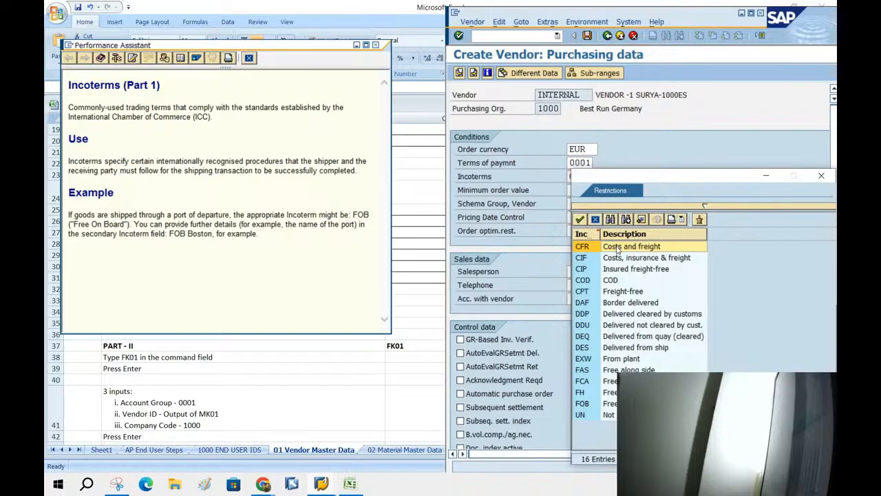
pyautogui.click(623, 261)
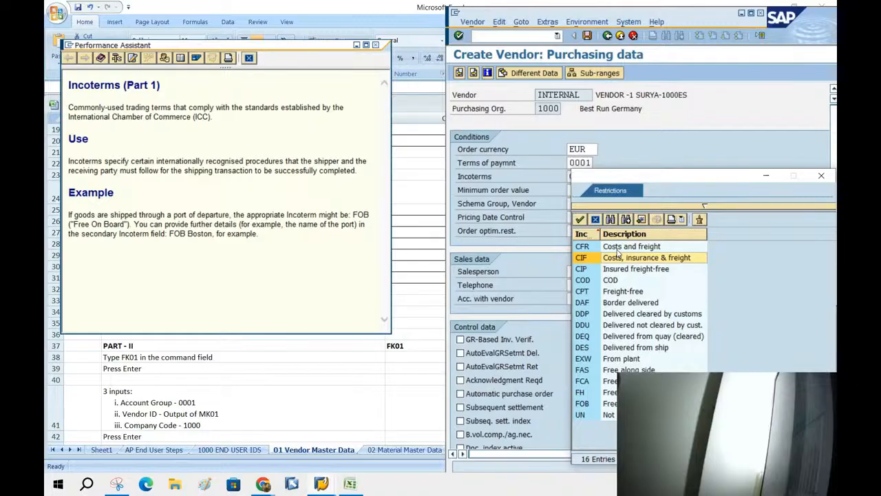
pyautogui.click(376, 45)
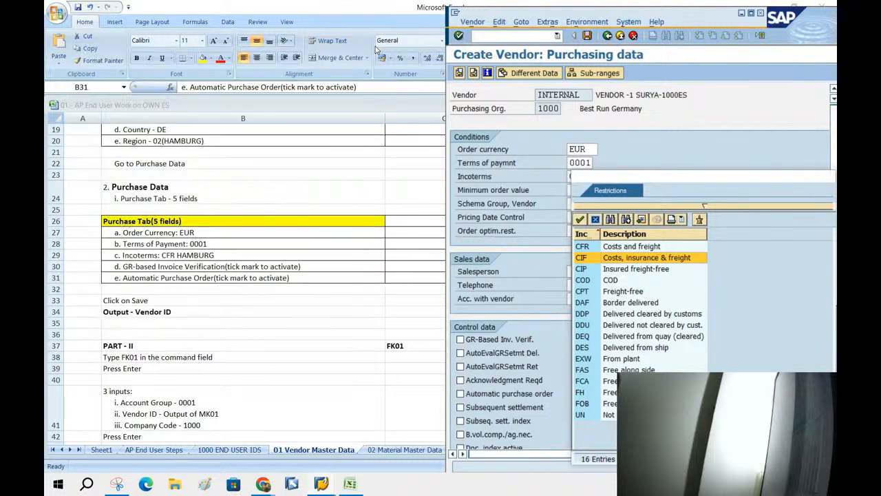
# Set the vendor's Incoterms to CFR with the place BERLIN.
pyautogui.doubleClick(638, 259)
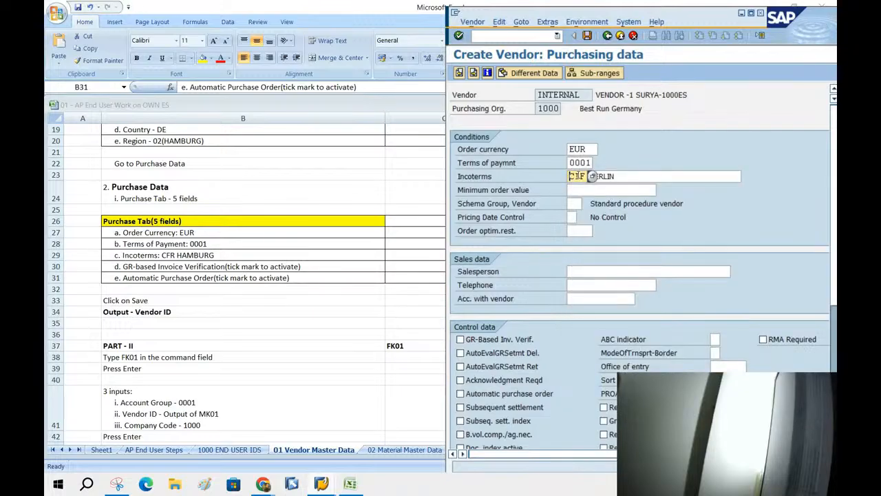
pyautogui.click(591, 176)
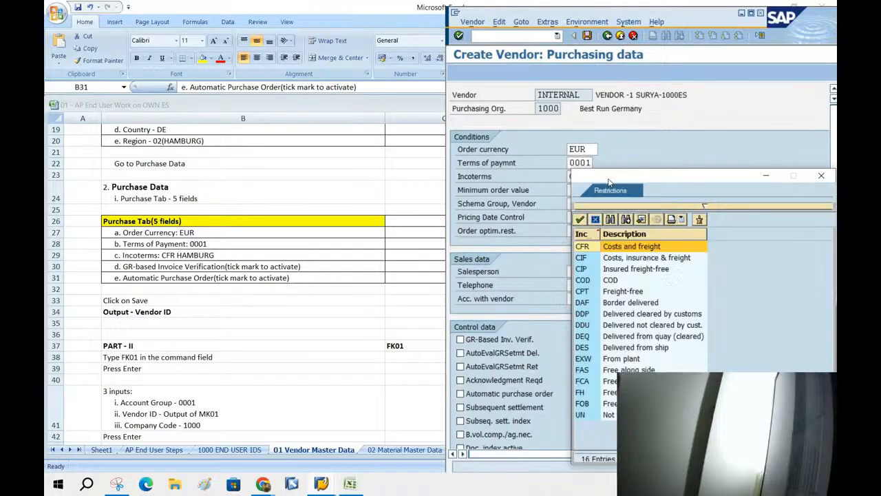
pyautogui.doubleClick(619, 246)
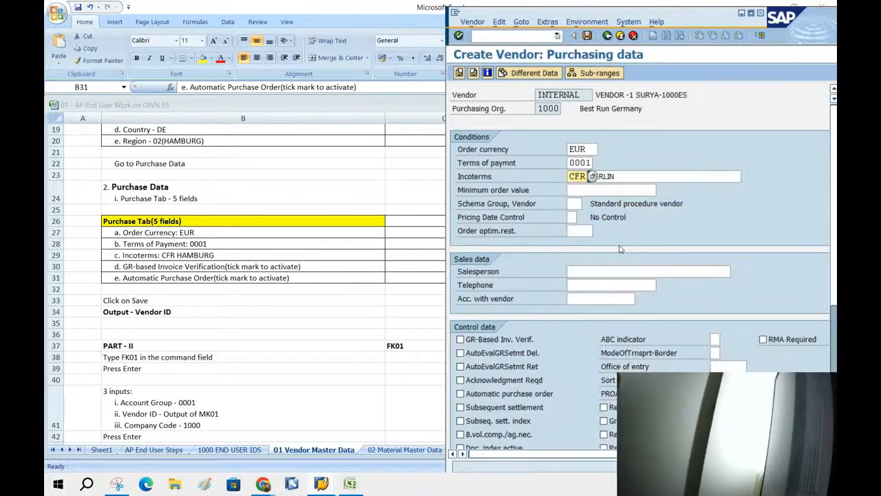
pyautogui.click(624, 176)
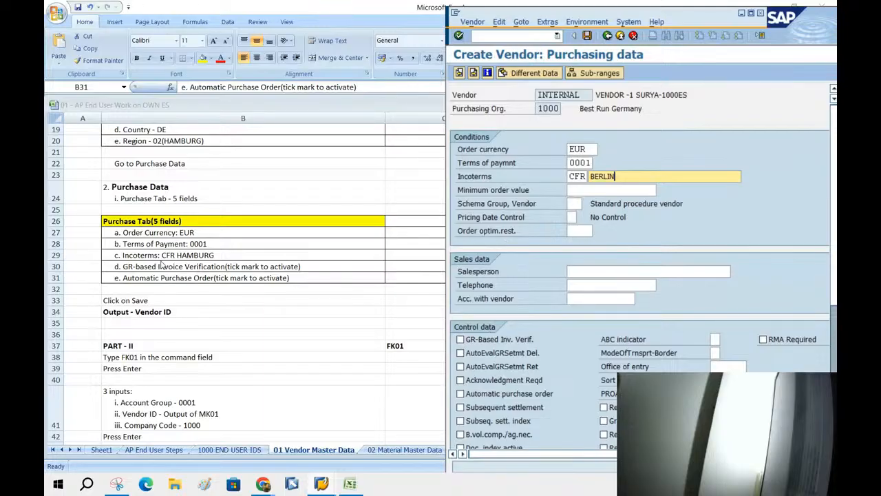
# Tick GR-based invoice verification and automatic purchase order under Control data.
pyautogui.click(462, 341)
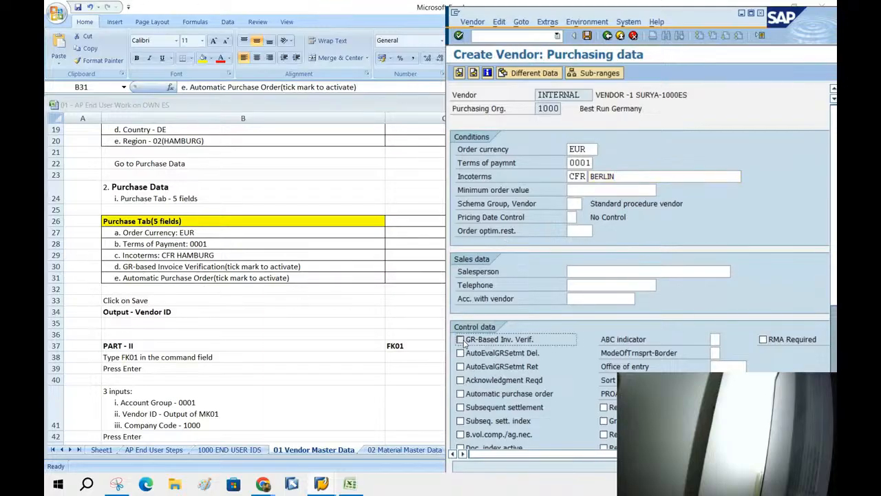
pyautogui.click(461, 393)
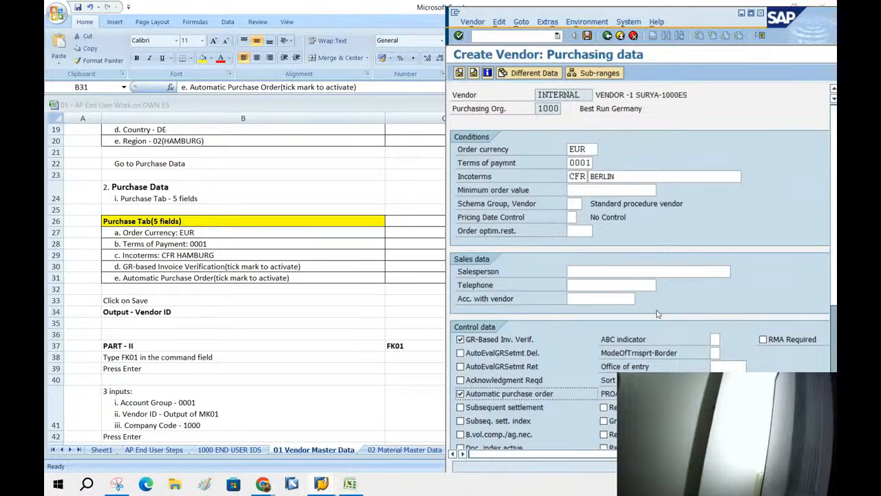
pyautogui.click(469, 343)
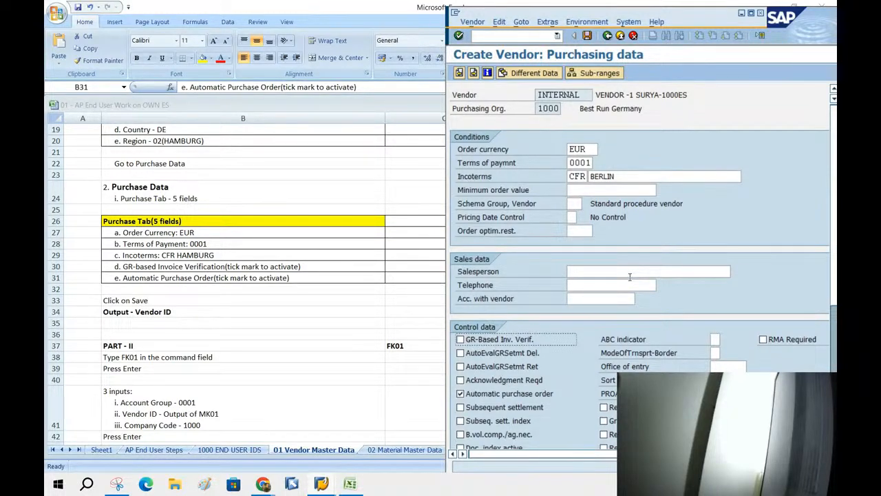
pyautogui.click(460, 339)
pyautogui.click(459, 339)
pyautogui.click(460, 340)
pyautogui.click(130, 300)
# Save the vendor's purchasing data and select the new vendor number in the confirmation details.
pyautogui.click(146, 313)
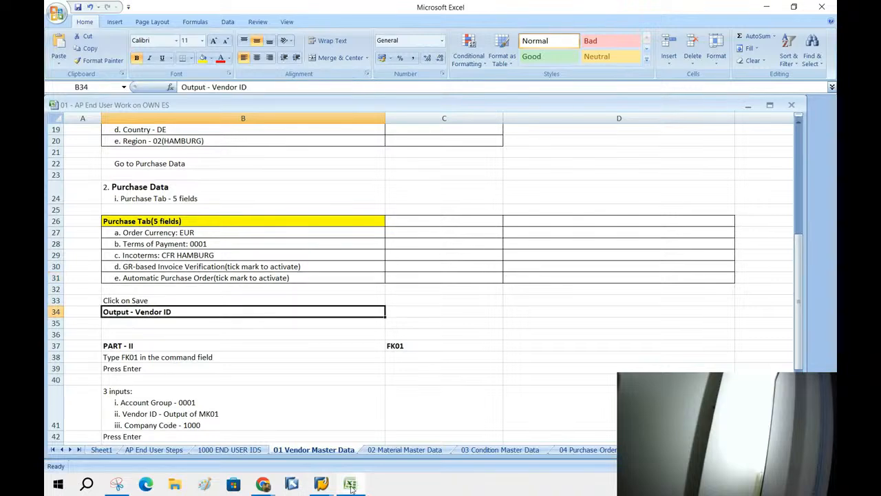
pyautogui.click(321, 484)
pyautogui.click(374, 436)
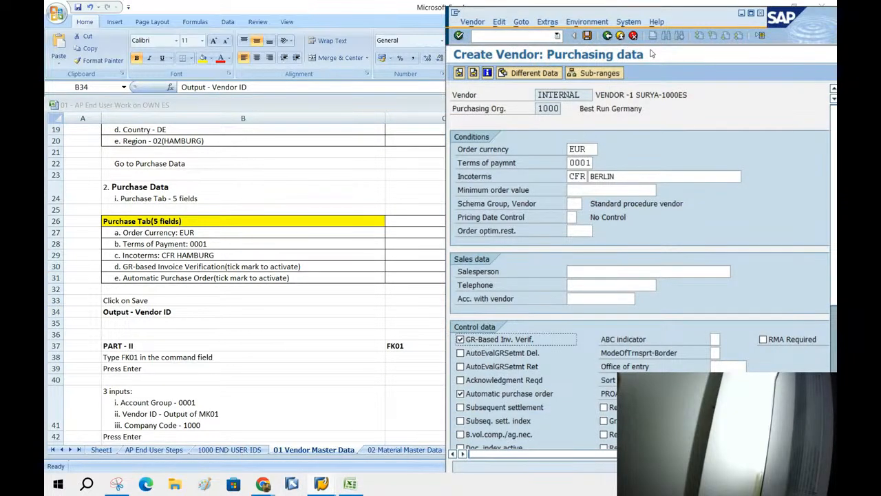
pyautogui.click(587, 36)
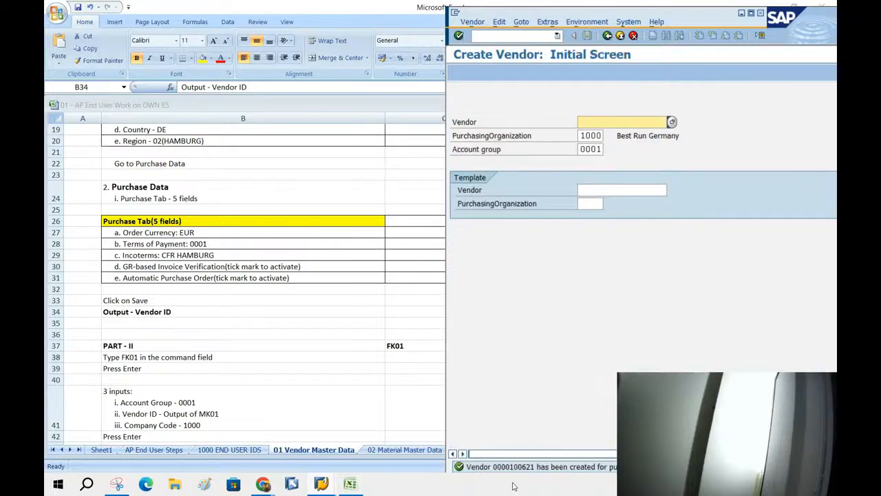
pyautogui.click(527, 468)
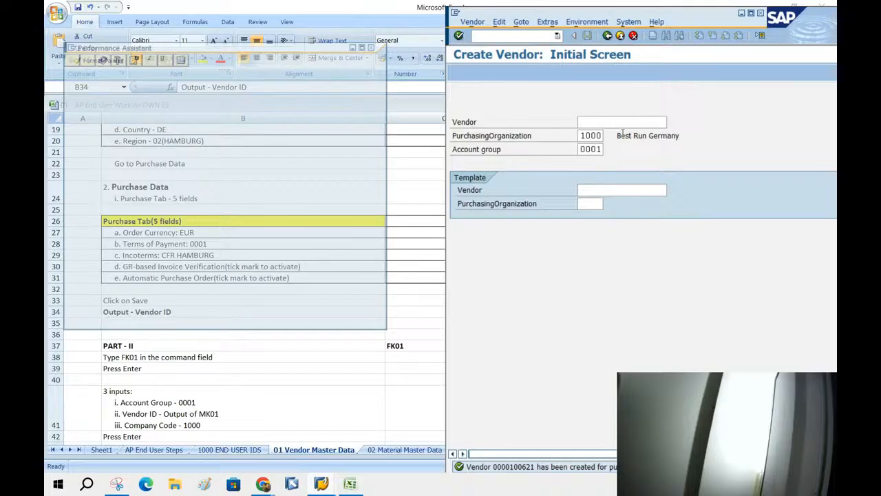
pyautogui.moveTo(138, 84); pyautogui.dragTo(168, 84)
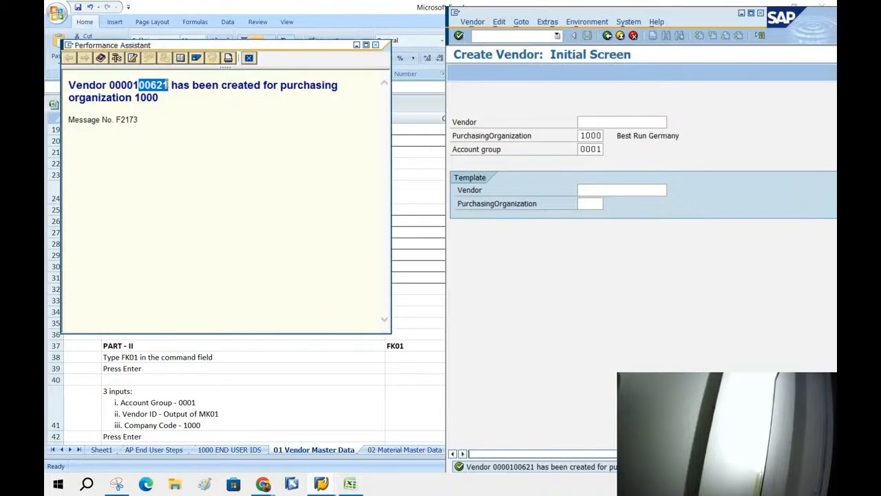
pyautogui.click(388, 368)
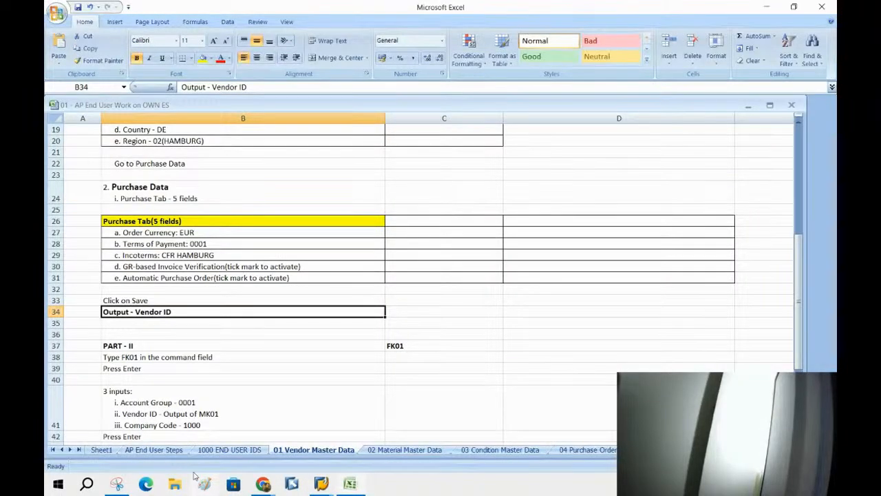
# Record the new vendor number in cell B6 under MK01 on the 1000 END USER IDS sheet.
pyautogui.click(229, 449)
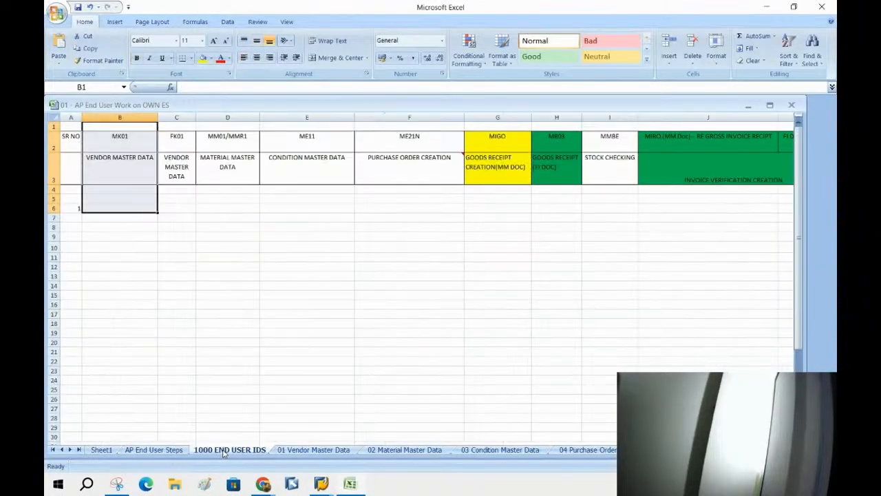
pyautogui.click(125, 210)
pyautogui.write('100261')
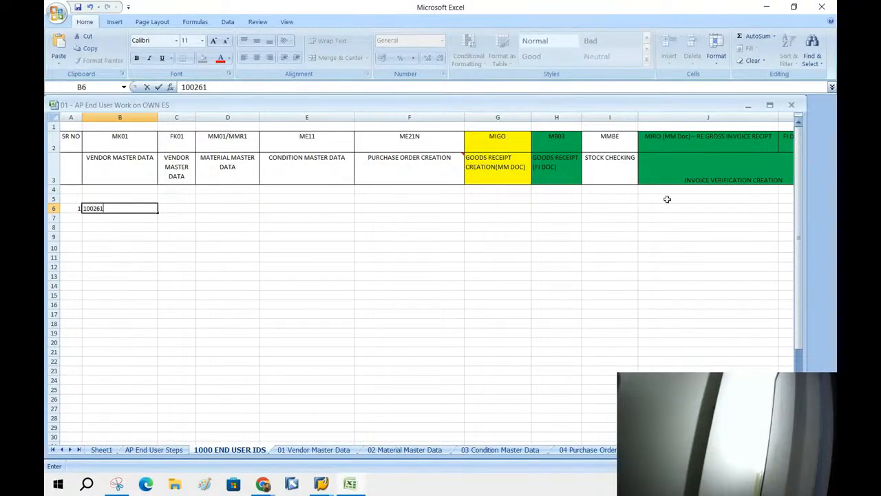
pyautogui.click(333, 239)
pyautogui.click(145, 211)
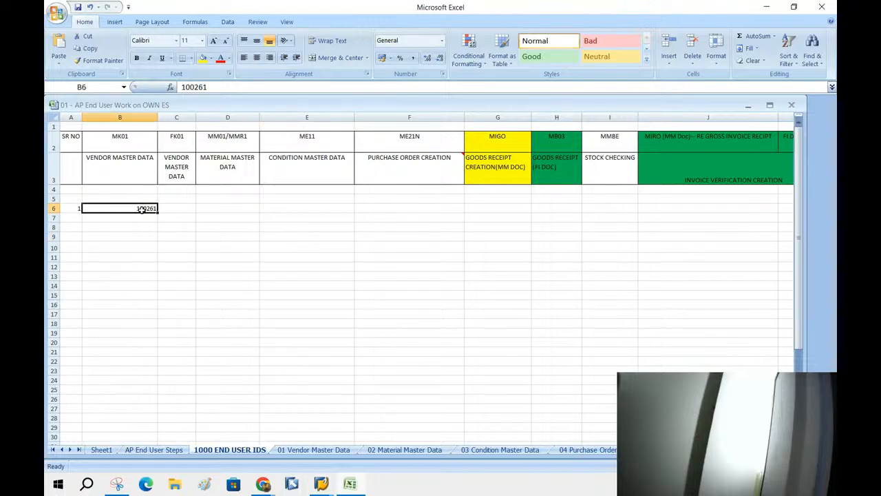
pyautogui.click(181, 209)
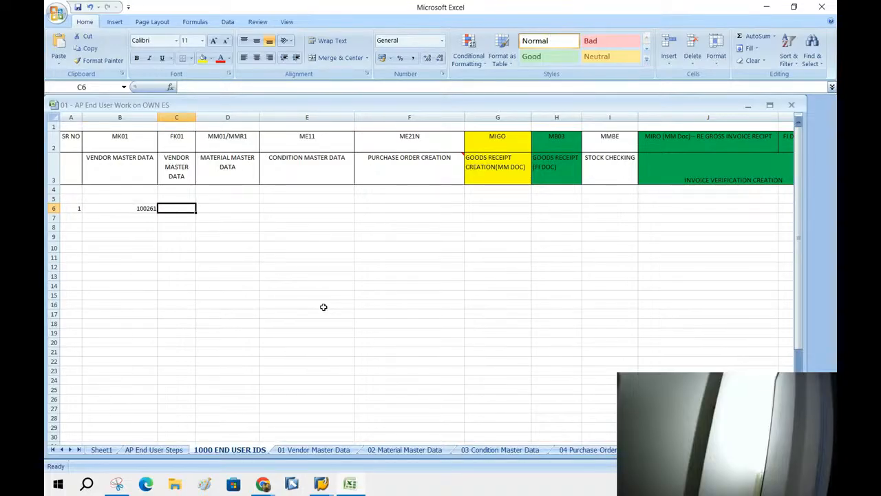
# Review the PART - II FK01 instructions on the 01 Vendor Master Data sheet.
pyautogui.click(311, 451)
pyautogui.click(324, 277)
pyautogui.scroll(-5, 334, 274)
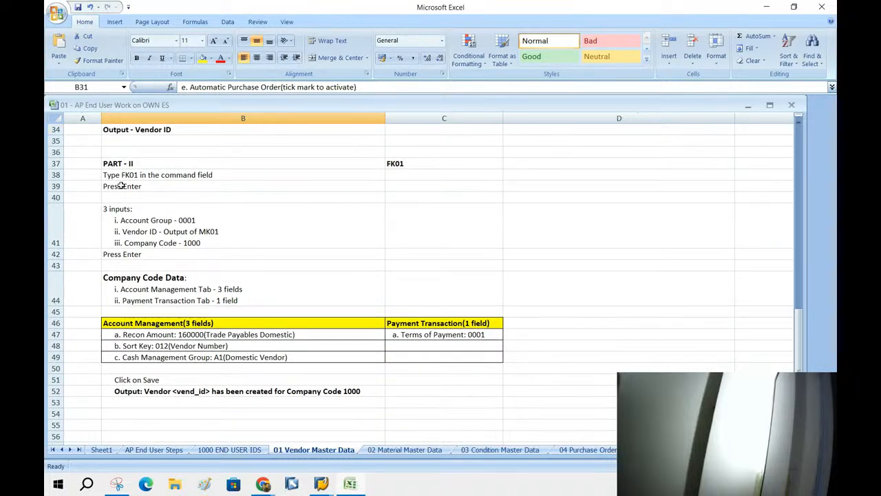
pyautogui.moveTo(110, 177); pyautogui.dragTo(405, 168)
pyautogui.click(405, 172)
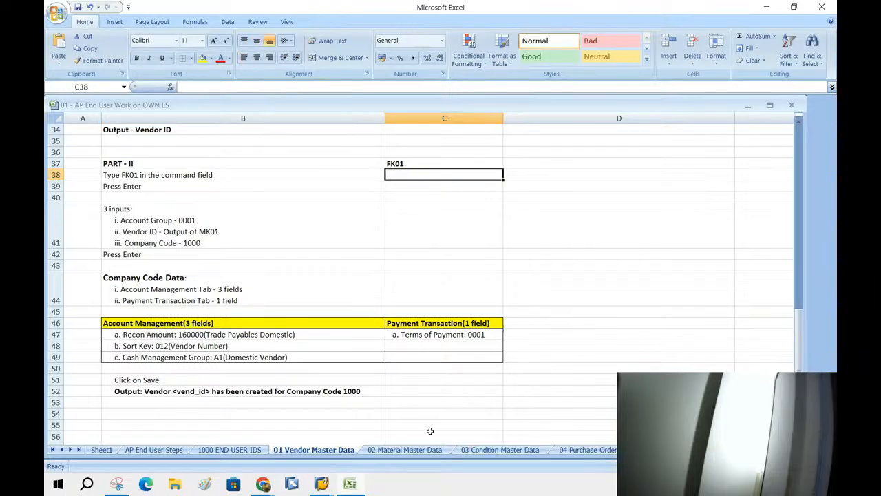
# Bring the vendor creation window forward and go back to SAP Easy Access.
pyautogui.click(321, 483)
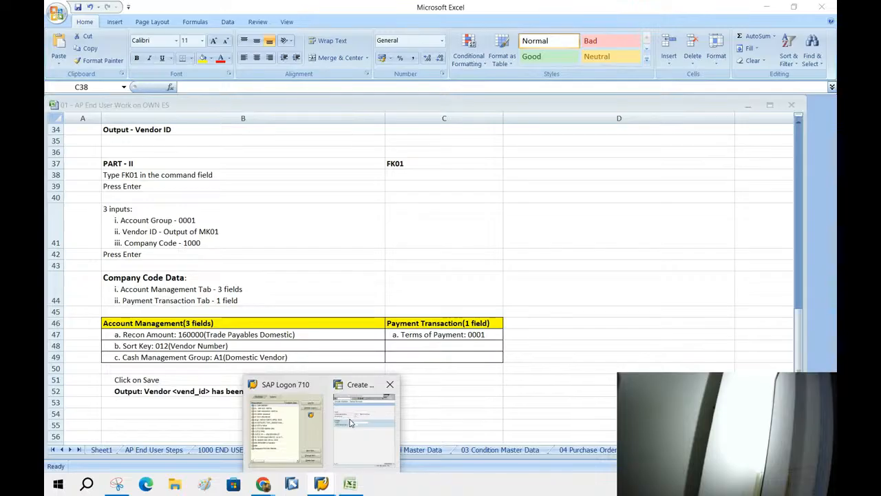
pyautogui.click(350, 423)
pyautogui.click(607, 35)
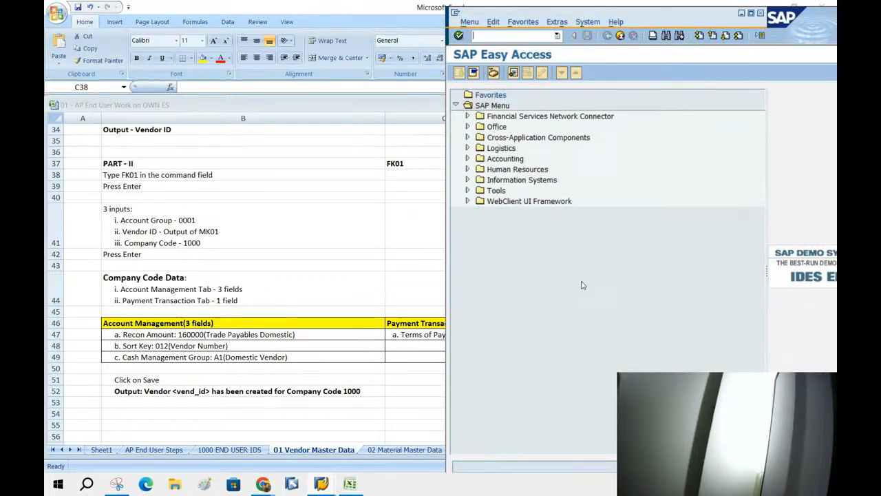
pyautogui.click(468, 159)
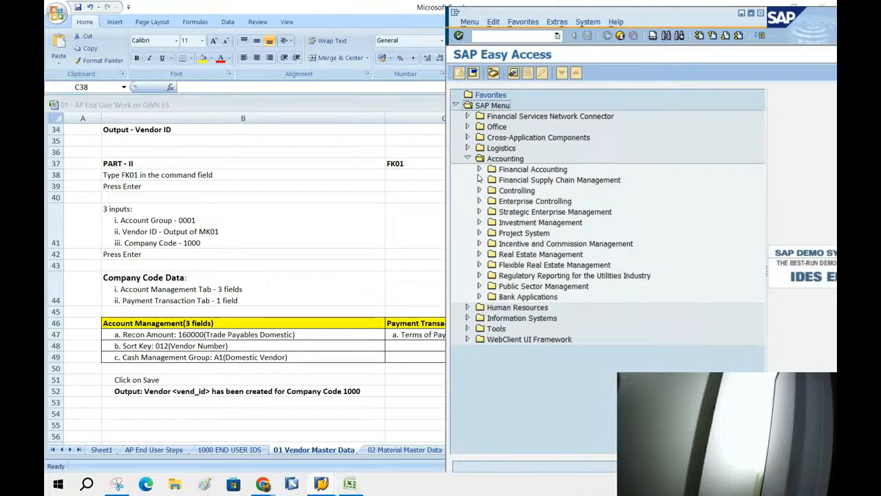
pyautogui.click(480, 170)
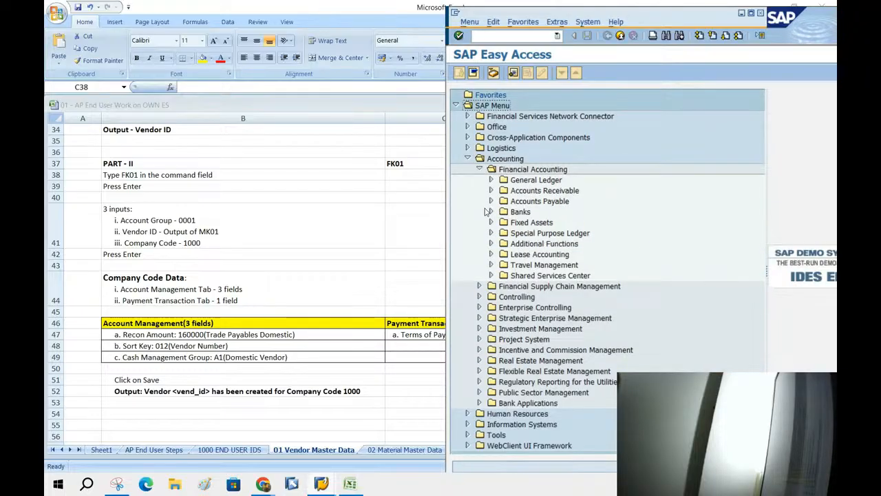
pyautogui.click(490, 201)
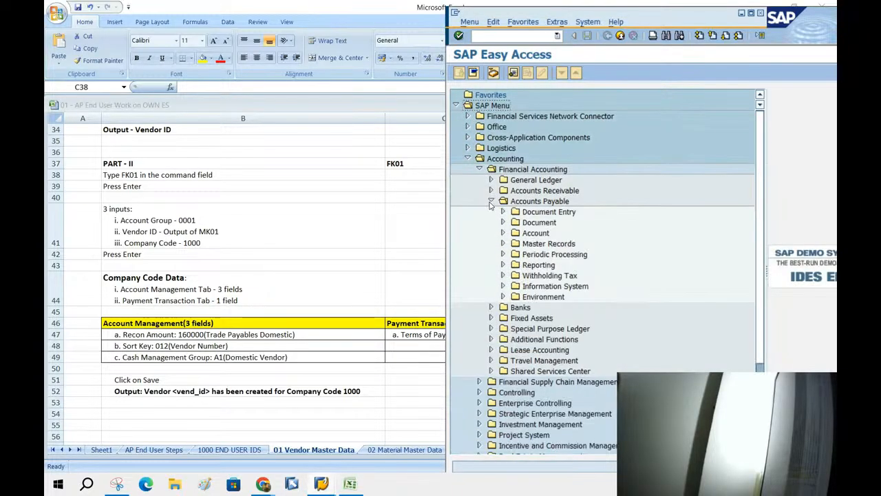
pyautogui.click(503, 244)
pyautogui.click(566, 256)
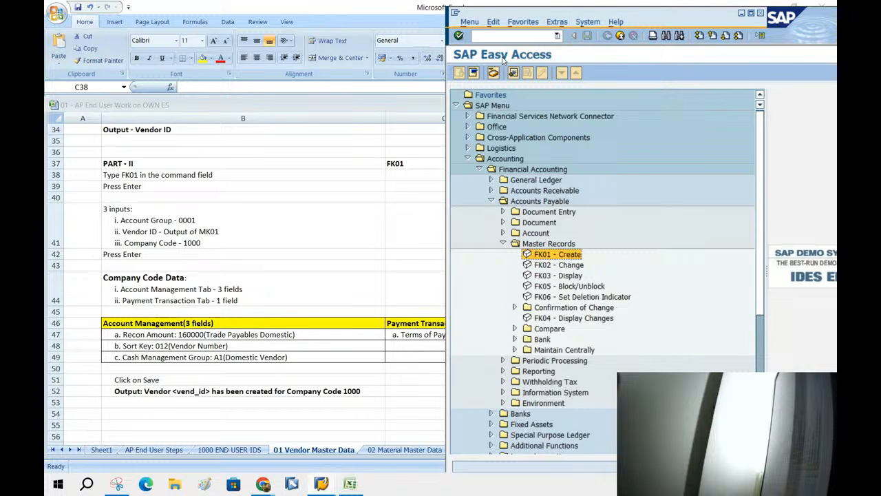
pyautogui.click(499, 160)
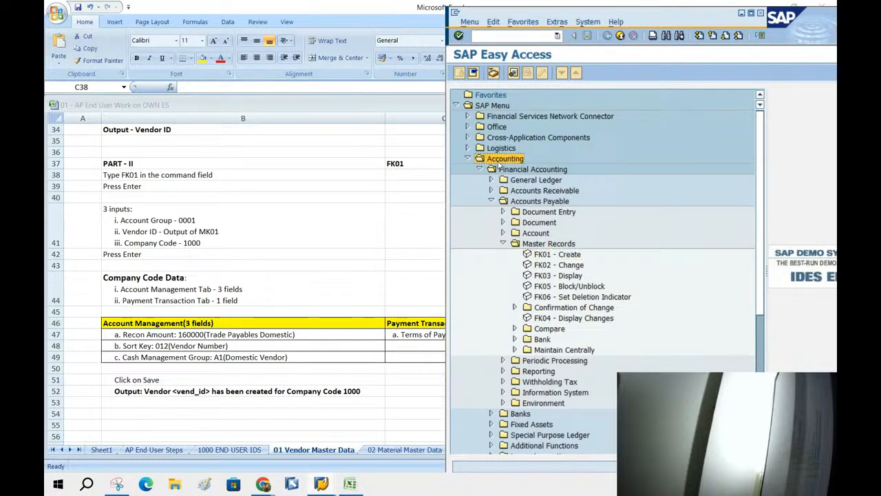
pyautogui.click(519, 170)
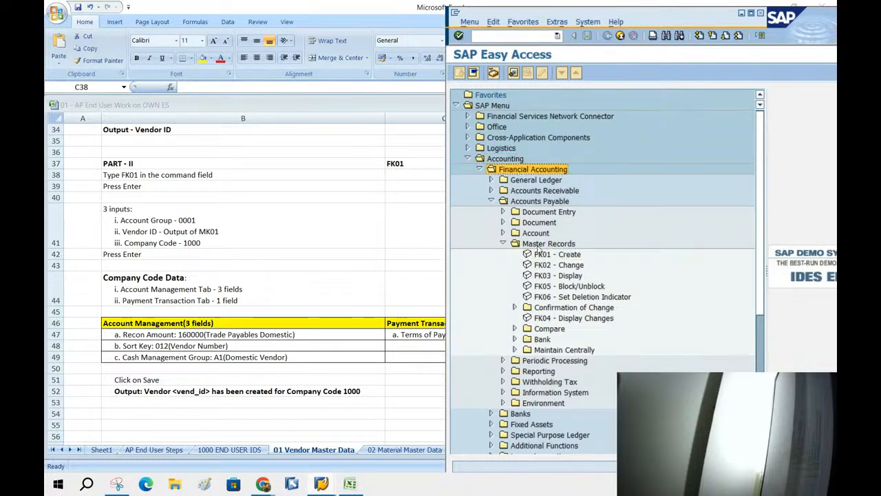
pyautogui.click(540, 246)
pyautogui.click(546, 255)
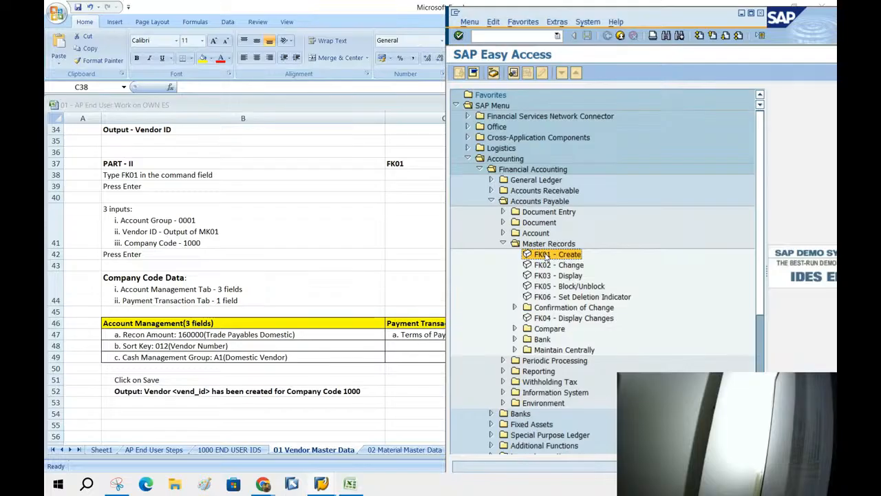
pyautogui.doubleClick(546, 254)
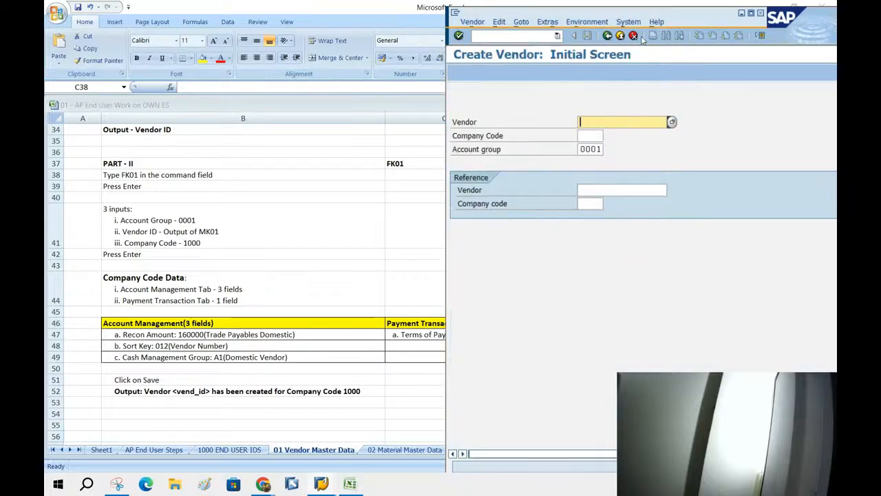
pyautogui.click(618, 36)
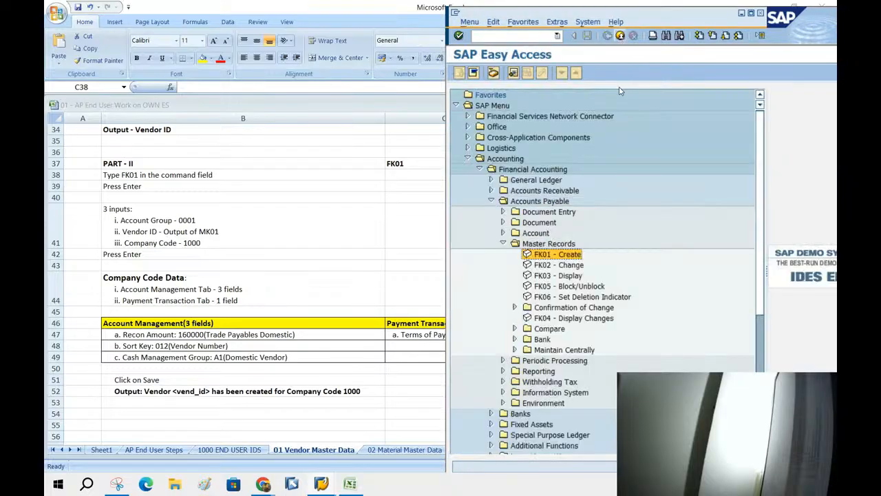
pyautogui.click(505, 244)
pyautogui.click(503, 243)
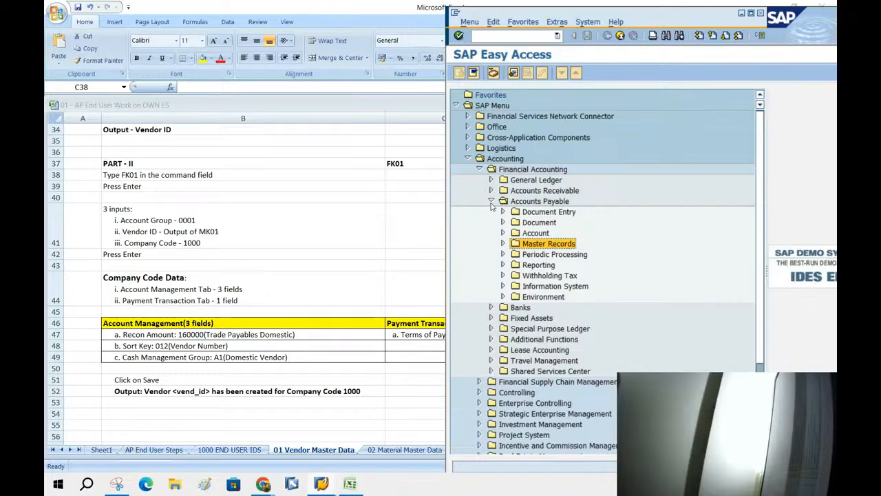
pyautogui.click(491, 201)
pyautogui.click(467, 159)
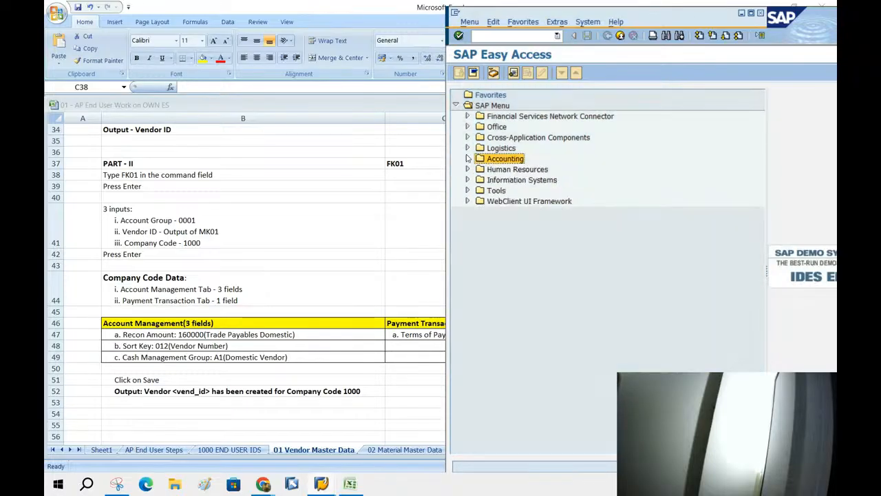
pyautogui.click(492, 35)
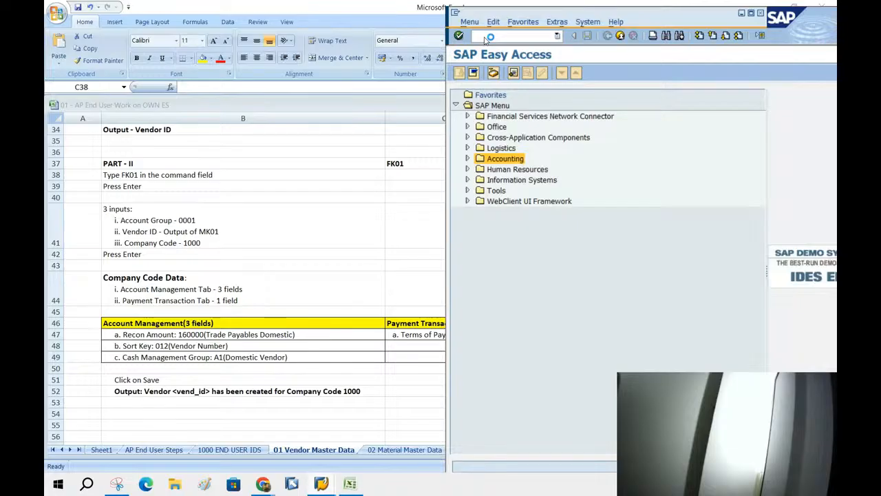
pyautogui.press('F1')
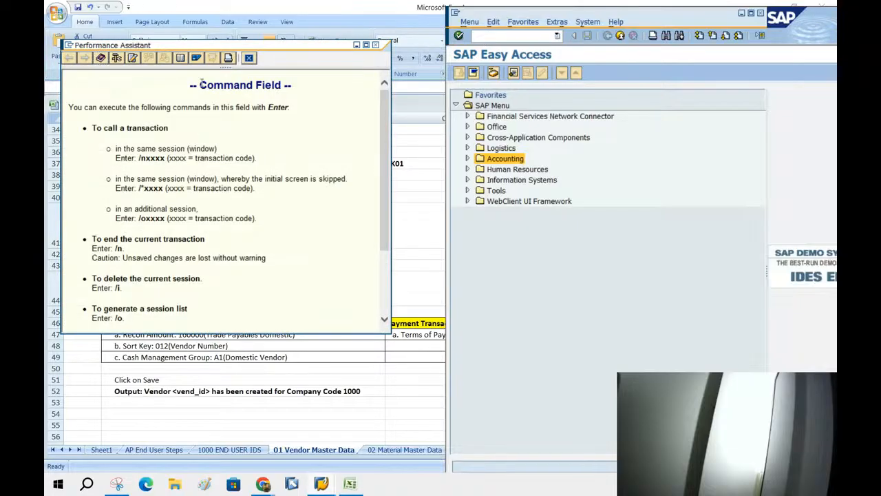
pyautogui.moveTo(199, 84); pyautogui.dragTo(272, 306)
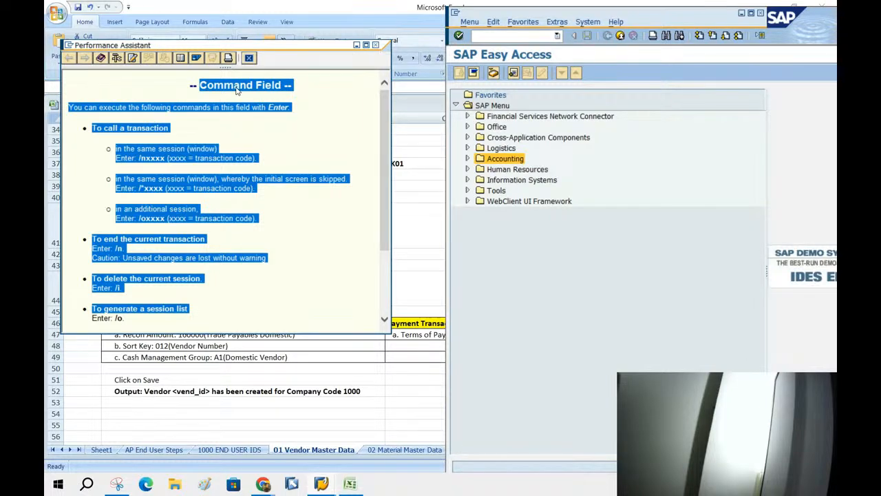
pyautogui.click(375, 45)
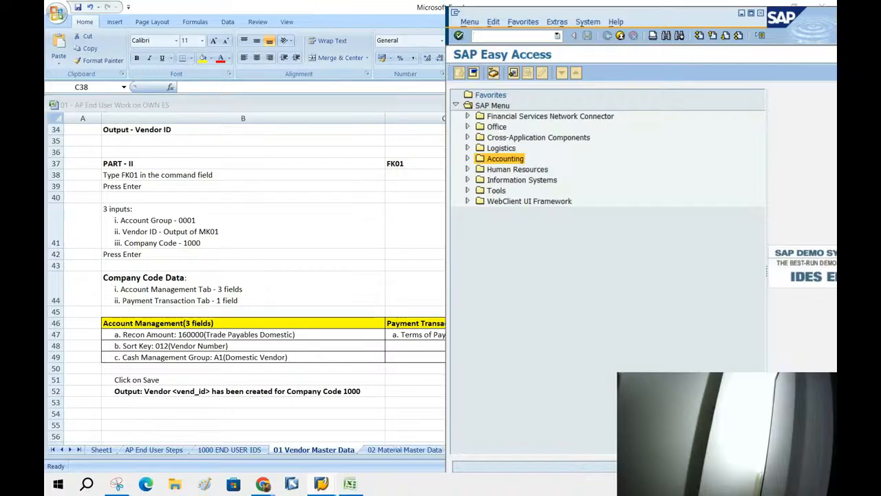
pyautogui.write('FK01')
# Run FK01 and enter the new vendor's number with company code 1000.
pyautogui.press('Return')
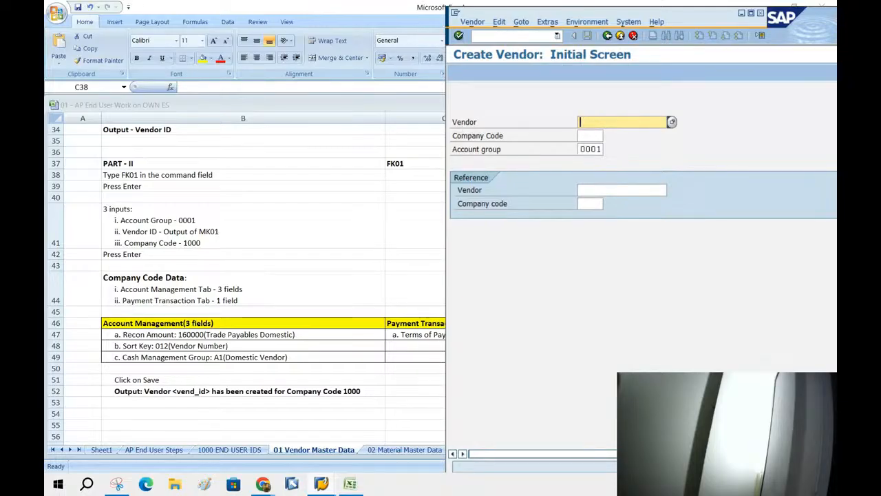
pyautogui.write('1')
pyautogui.write('261')
pyautogui.click(595, 136)
pyautogui.write('10')
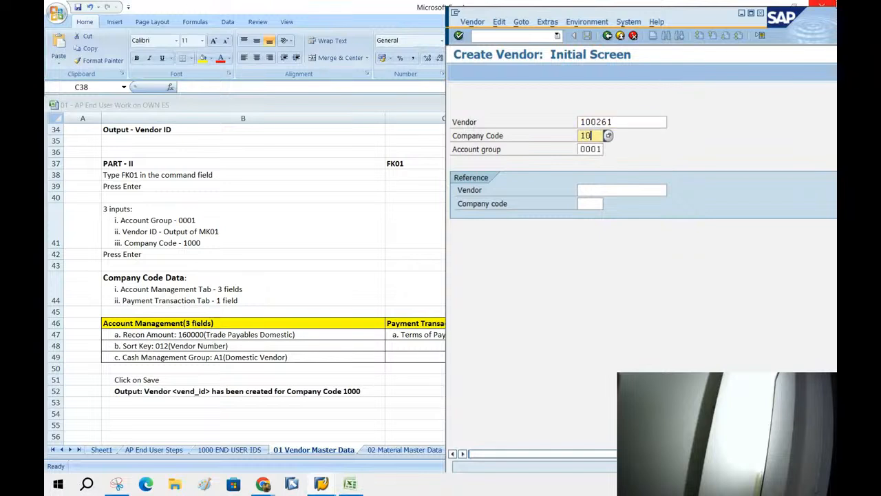
pyautogui.write('00')
pyautogui.press('Tab')
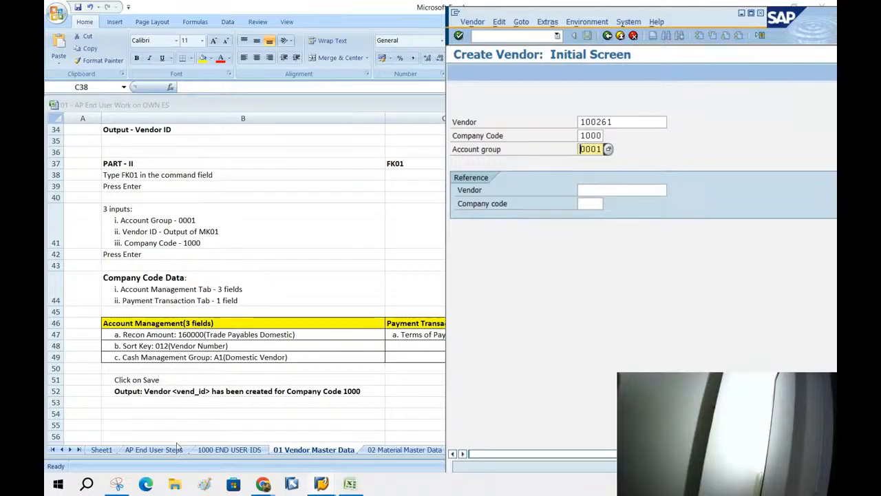
# Check the saved vendor ID in B6, then view the Company Code Data instructions.
pyautogui.click(112, 184)
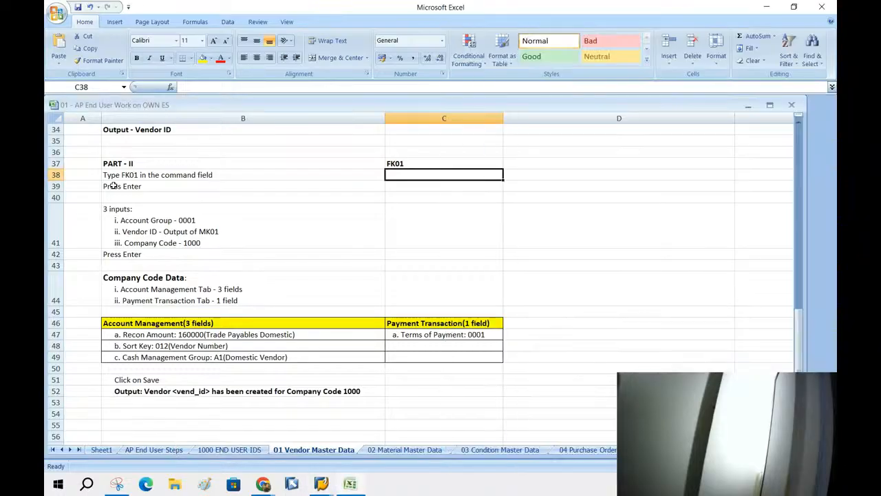
pyautogui.click(225, 450)
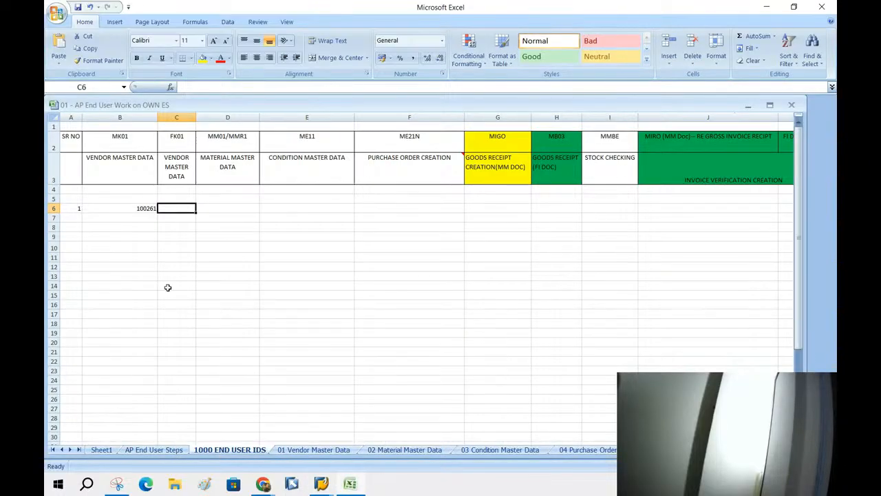
pyautogui.click(135, 208)
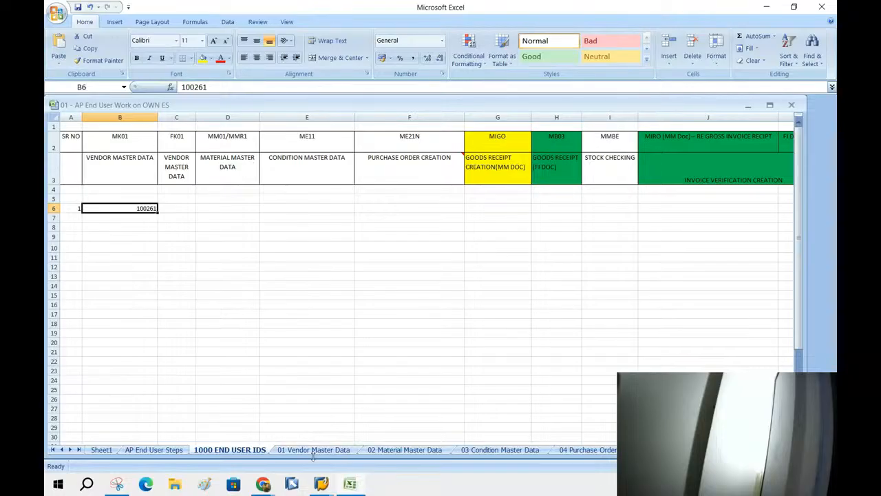
pyautogui.click(323, 484)
pyautogui.click(368, 413)
pyautogui.click(294, 455)
pyautogui.click(298, 455)
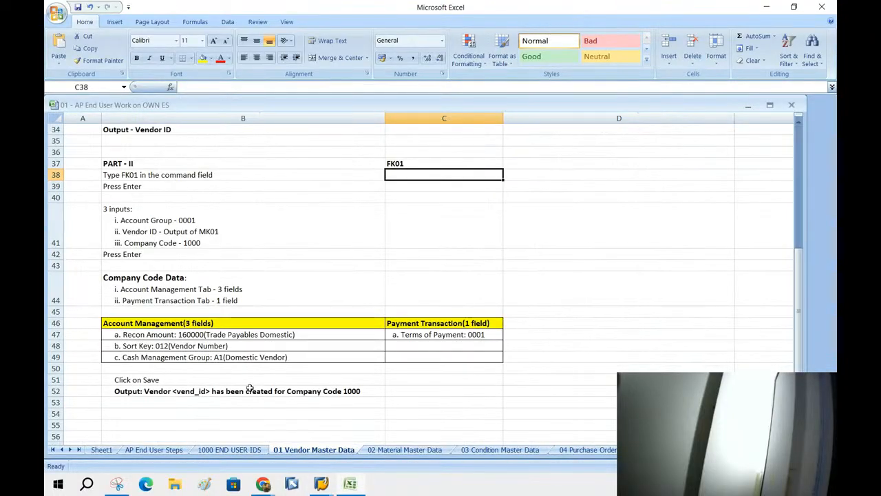
pyautogui.click(178, 356)
pyautogui.click(120, 279)
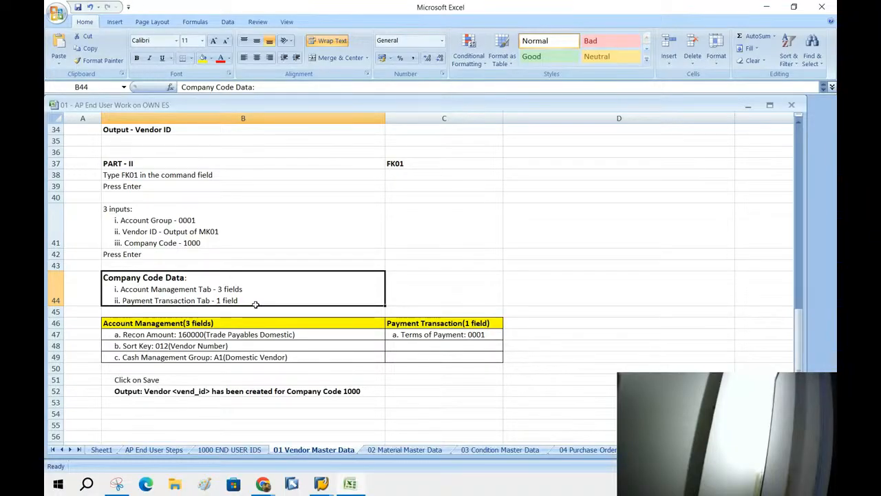
# Return to the Create Vendor initial screen and validate company code 1000 and account group 0001.
pyautogui.click(320, 484)
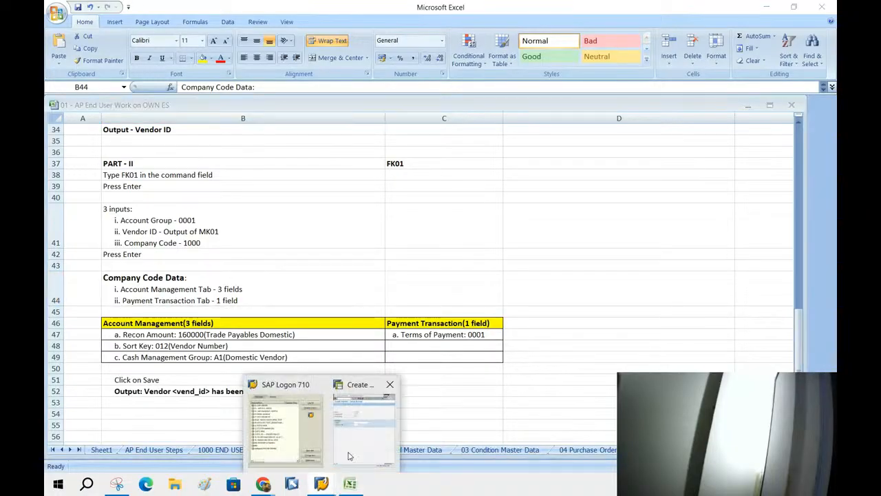
pyautogui.click(363, 420)
pyautogui.press('Return')
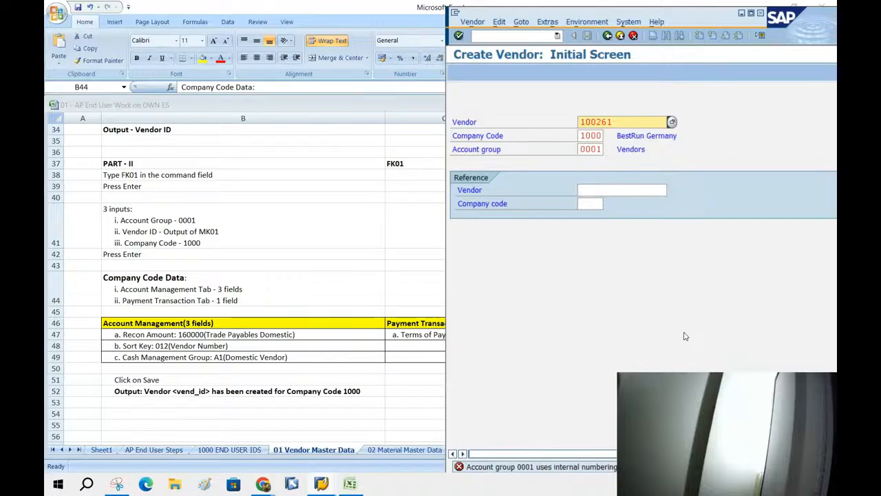
# Review the Part II FK01 steps and AP End User Steps stages, then select C6 on 1000 END USER IDS.
pyautogui.click(229, 278)
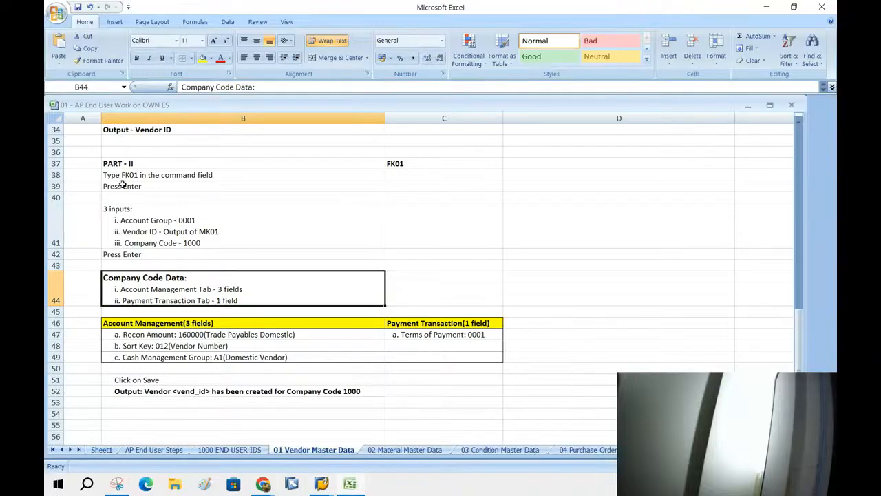
pyautogui.moveTo(115, 170); pyautogui.dragTo(297, 386)
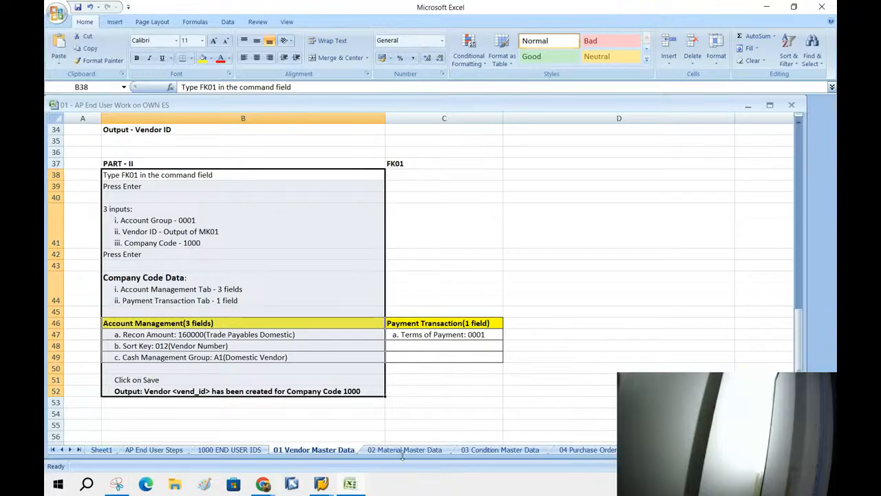
pyautogui.click(405, 450)
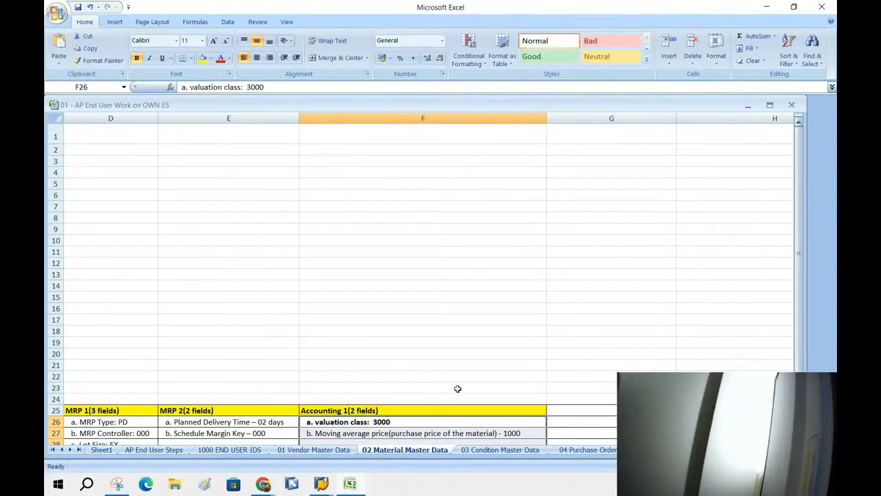
pyautogui.click(153, 449)
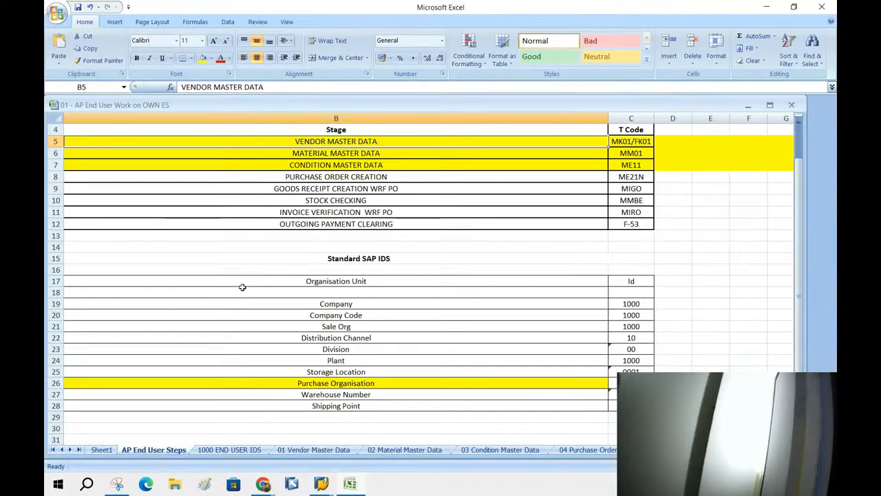
pyautogui.moveTo(298, 153); pyautogui.dragTo(300, 224)
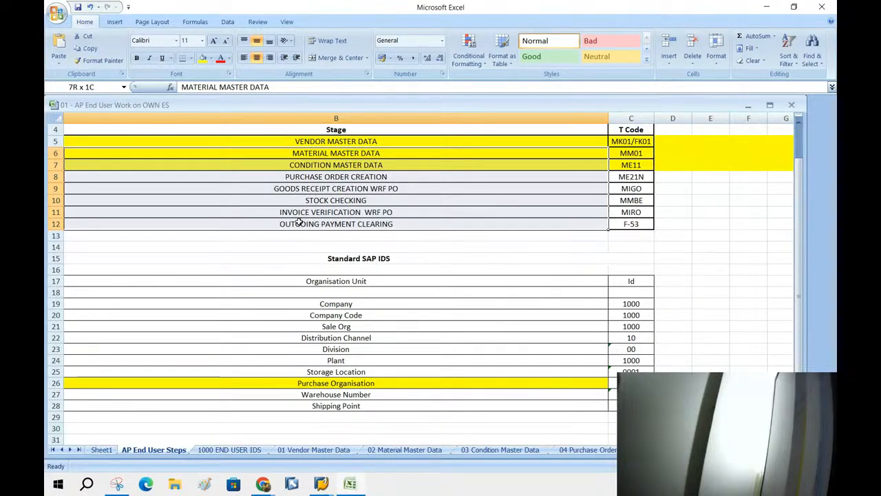
pyautogui.moveTo(299, 222); pyautogui.dragTo(258, 411)
pyautogui.click(228, 449)
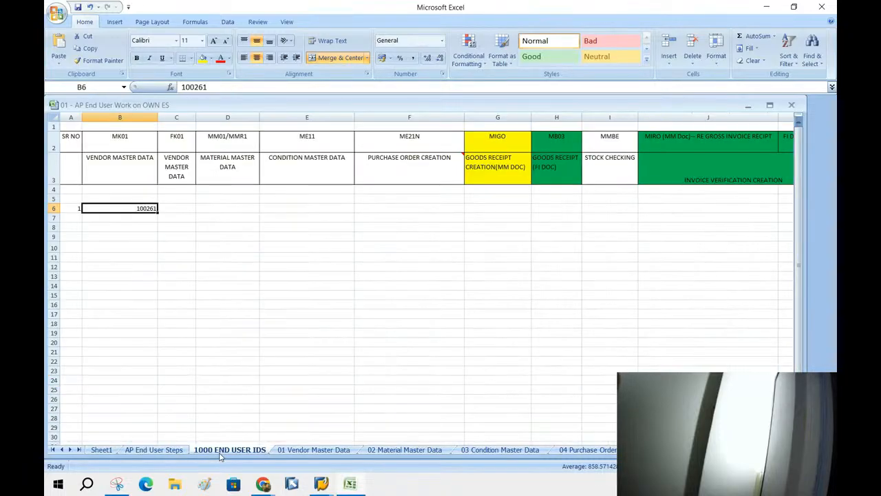
pyautogui.click(183, 204)
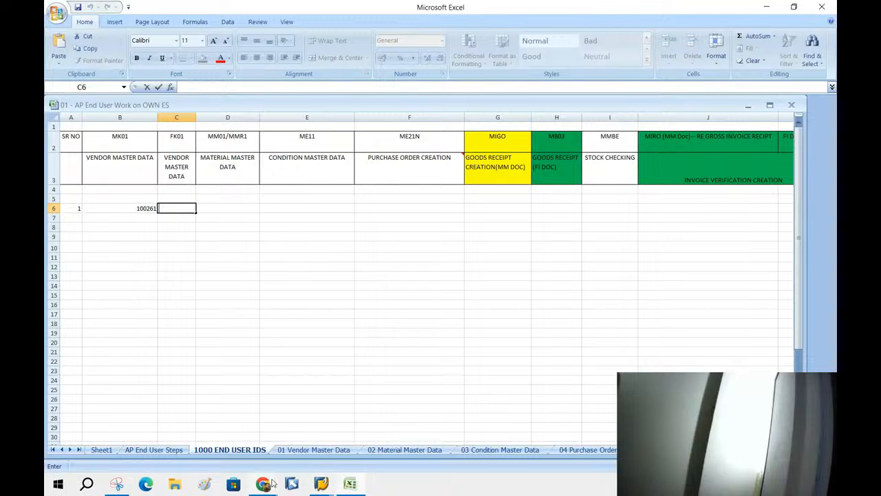
pyautogui.moveTo(270, 485)
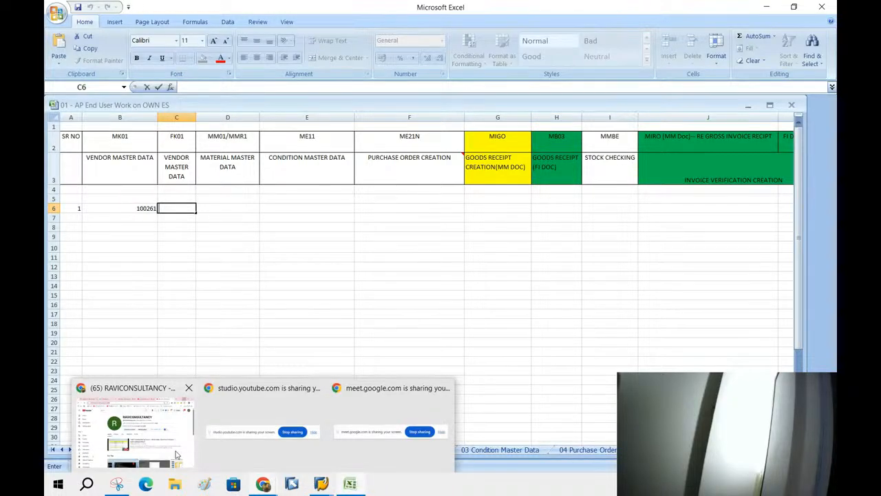
pyautogui.click(176, 454)
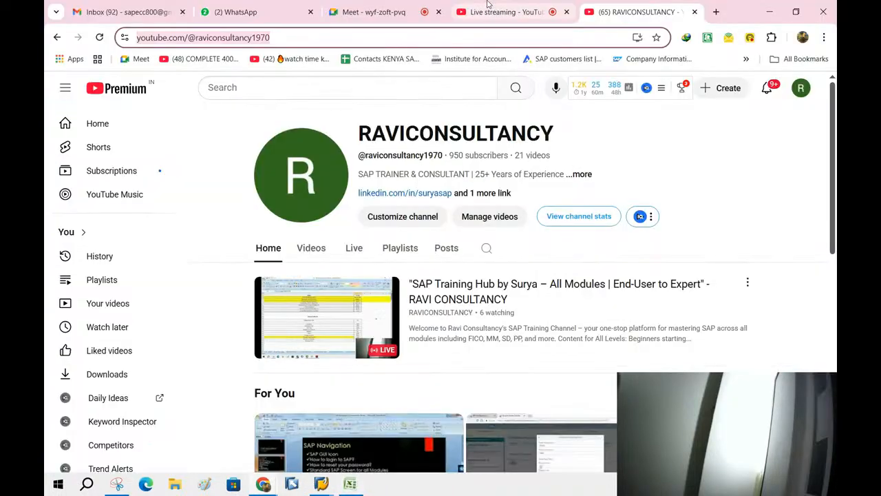
pyautogui.click(396, 14)
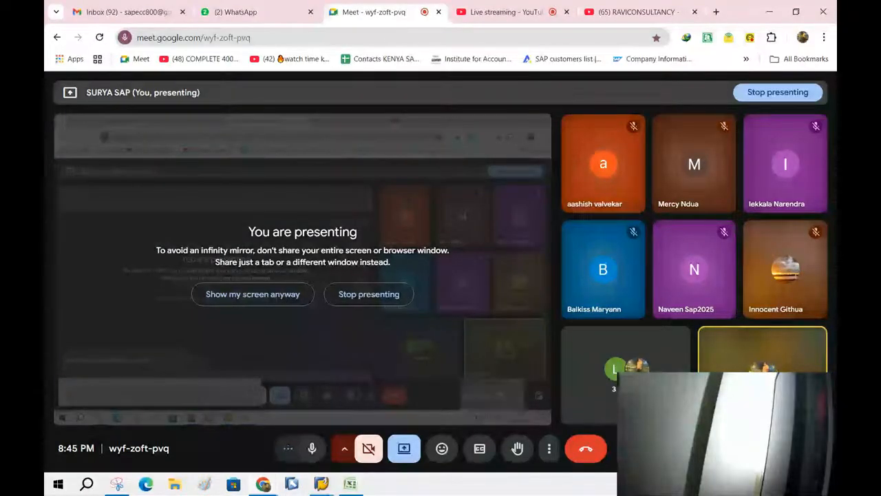
pyautogui.hotkey('alt', 'Tab')
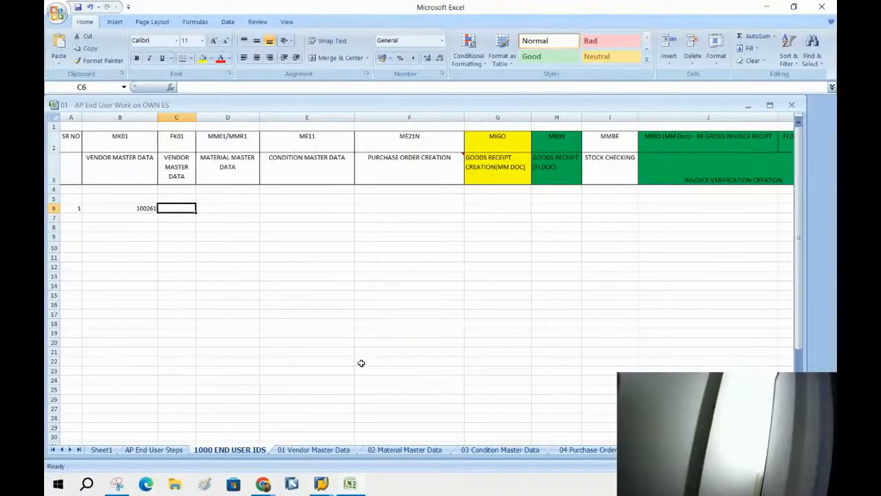
# Show the AP End User Steps sheet with the marking cleared and the Sr No column in view.
pyautogui.click(152, 452)
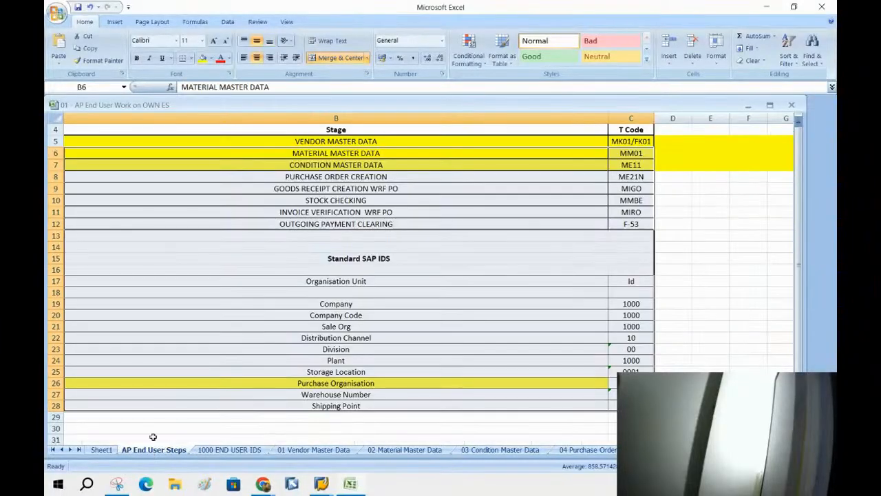
pyautogui.click(241, 326)
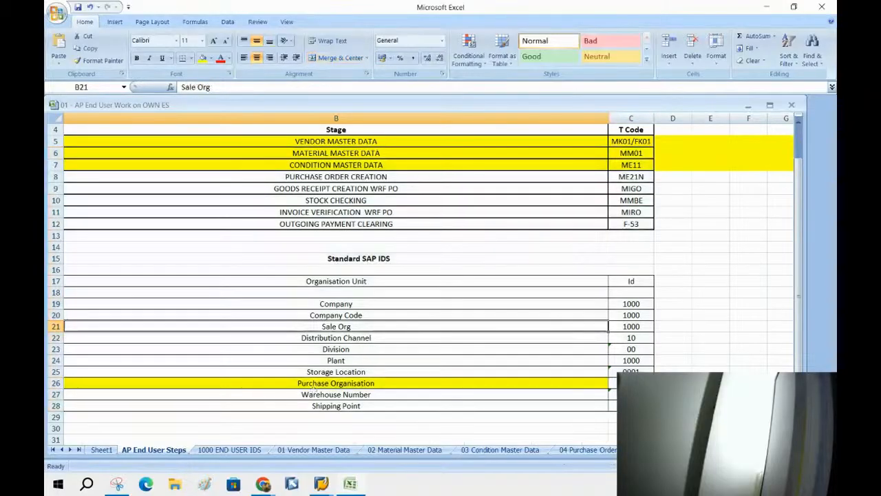
pyautogui.click(647, 449)
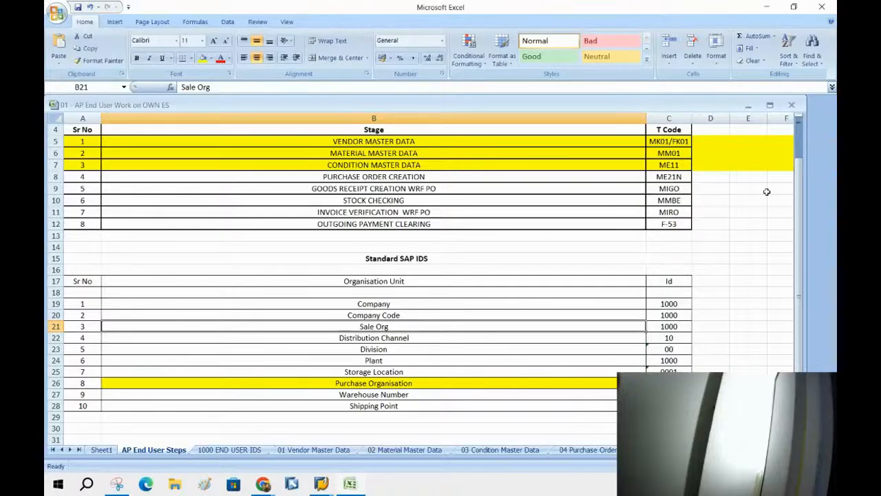
pyautogui.moveTo(795, 200); pyautogui.dragTo(707, 95)
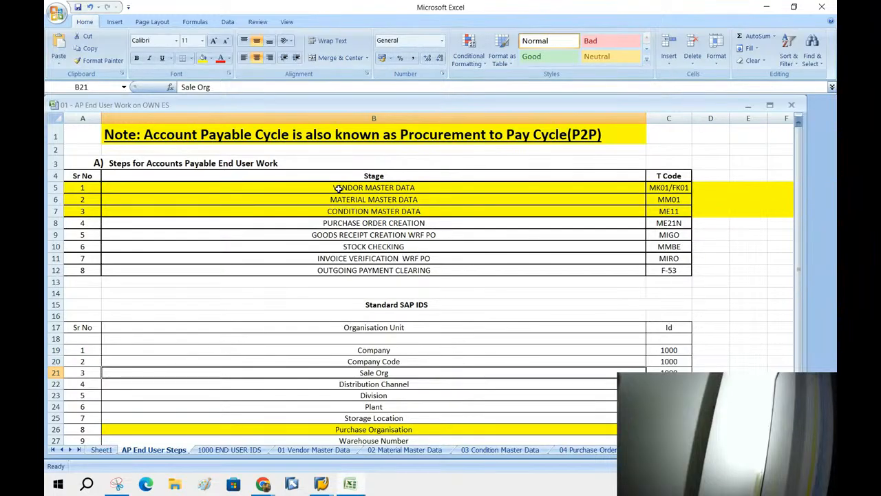
# Bring the Google Meet call forward and leave the meeting.
pyautogui.click(265, 485)
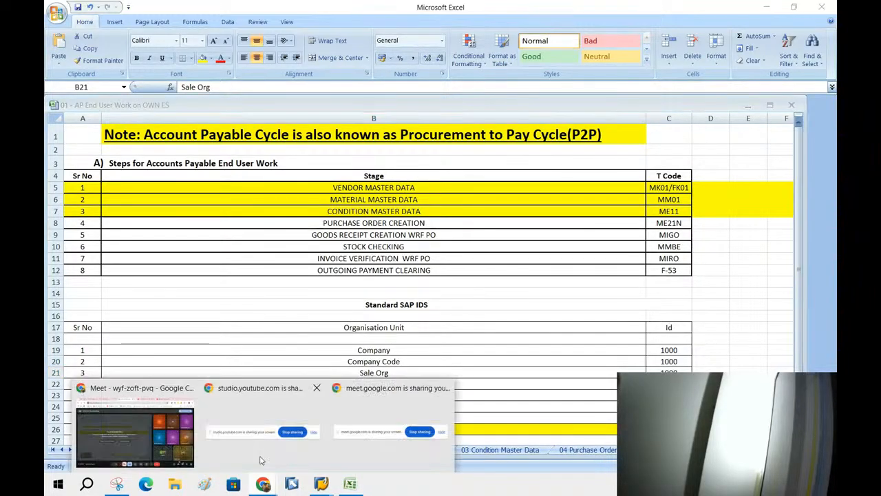
pyautogui.click(157, 437)
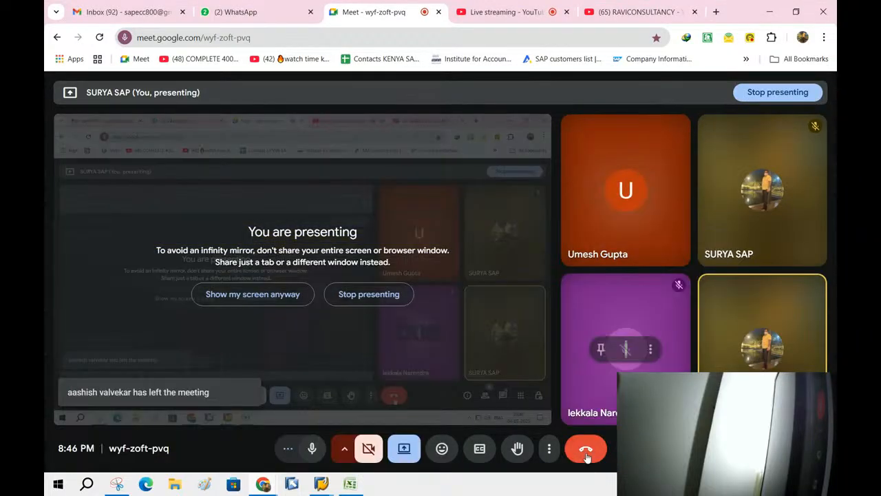
pyautogui.click(586, 451)
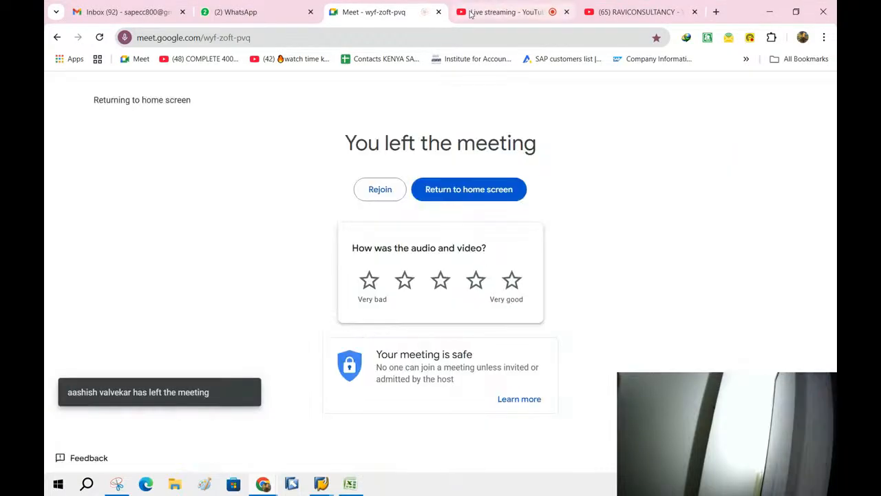
# End the live stream in YouTube Studio and confirm.
pyautogui.click(479, 18)
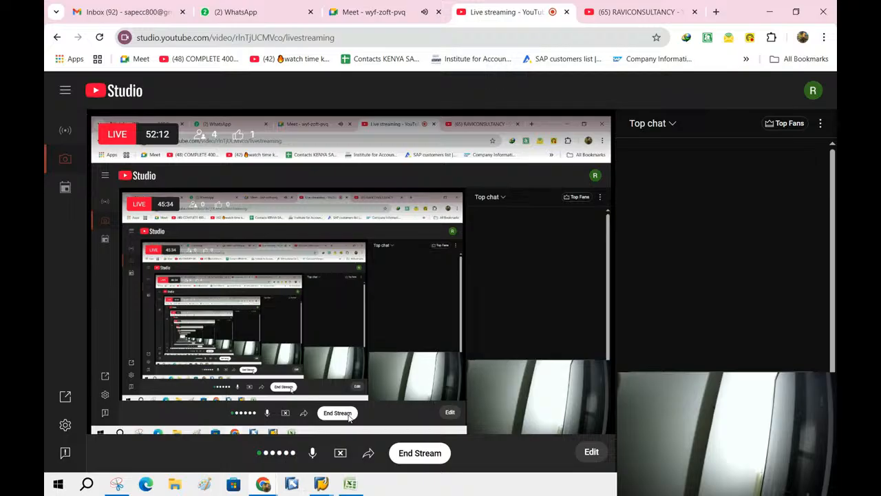
pyautogui.click(428, 456)
pyautogui.click(530, 320)
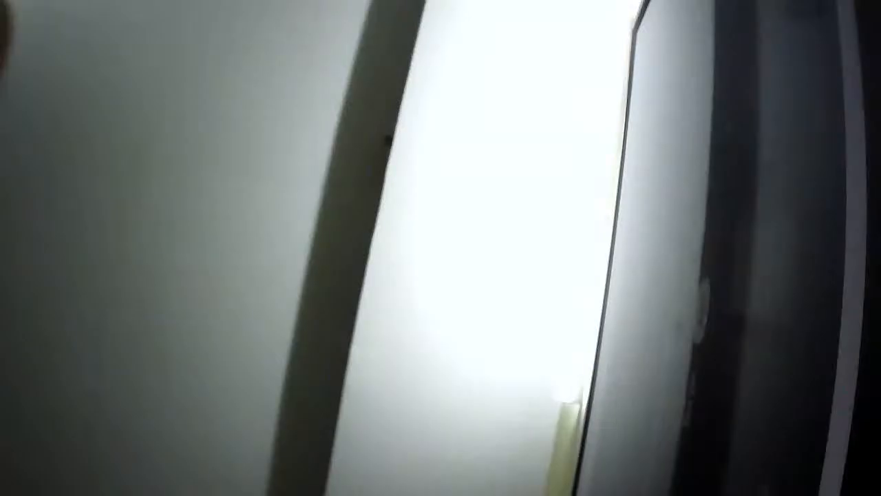